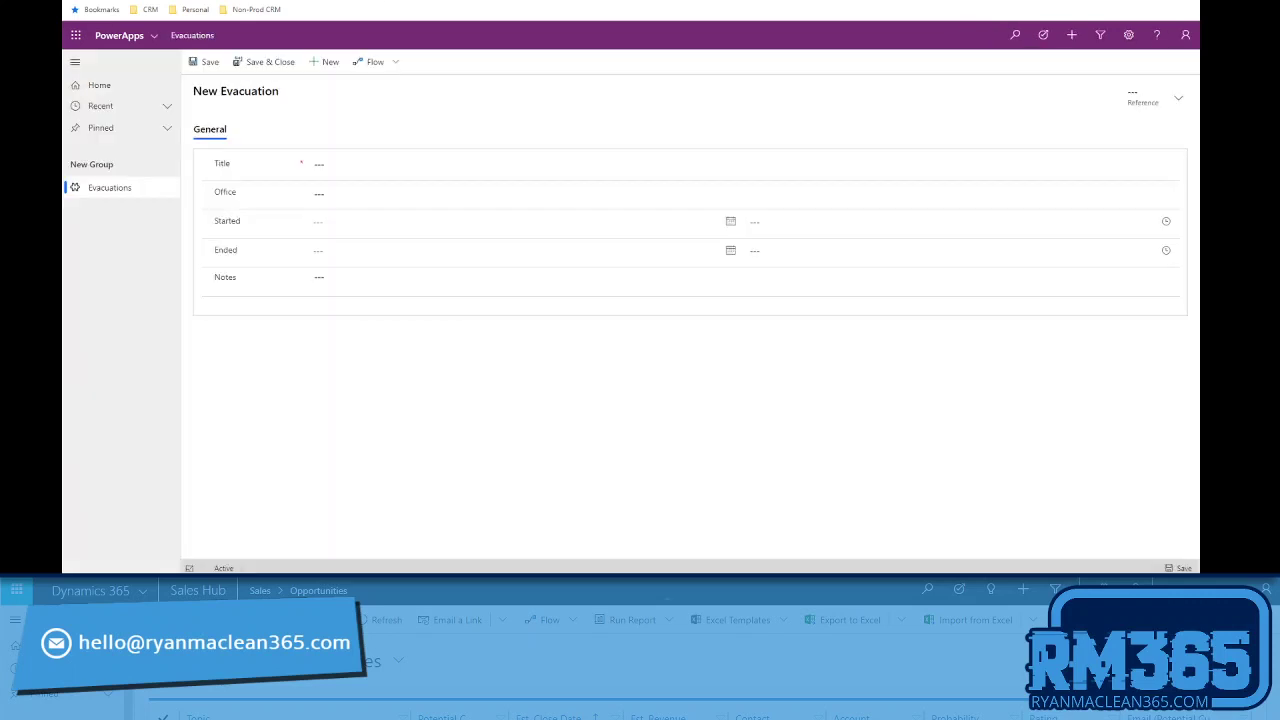
View the choices offered by the Office field on the new evacuation form.
left_click(330, 200)
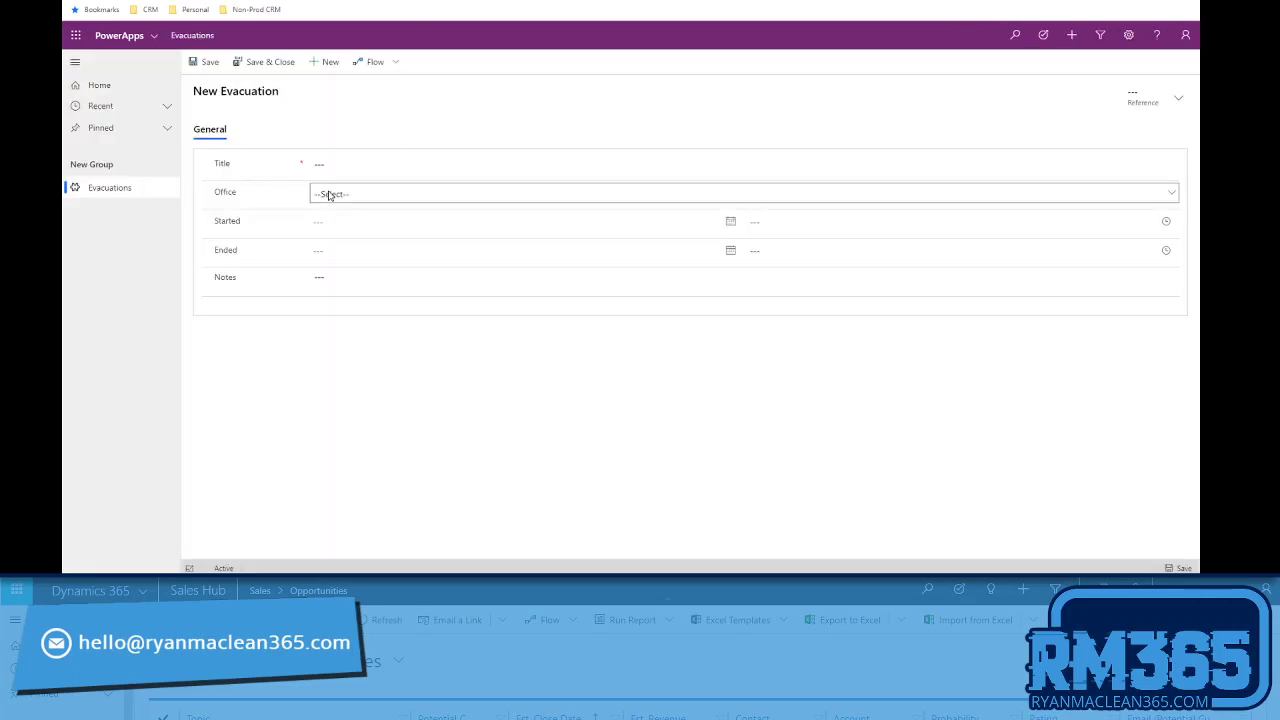
left_click(328, 196)
left_click(316, 330)
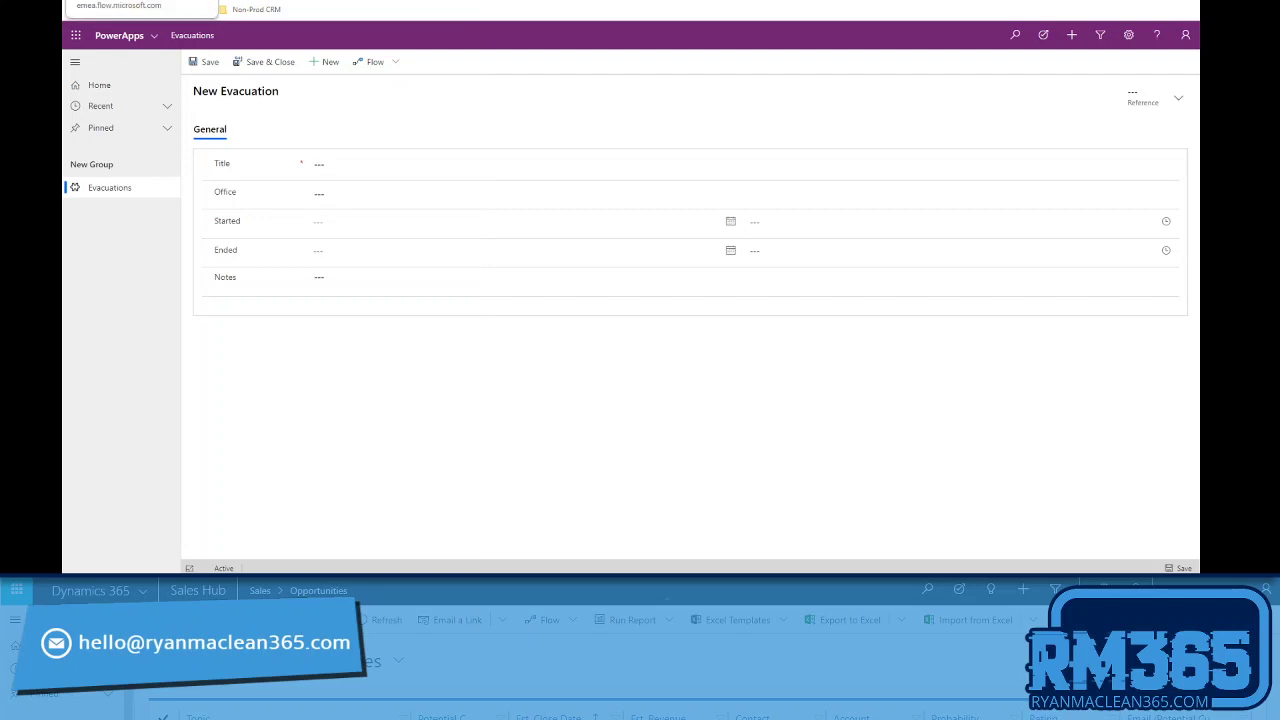
Switch to Power Automate and create an instant flow from blank using the Flic trigger "When a Flic is pressed".
key("ctrl+Tab")
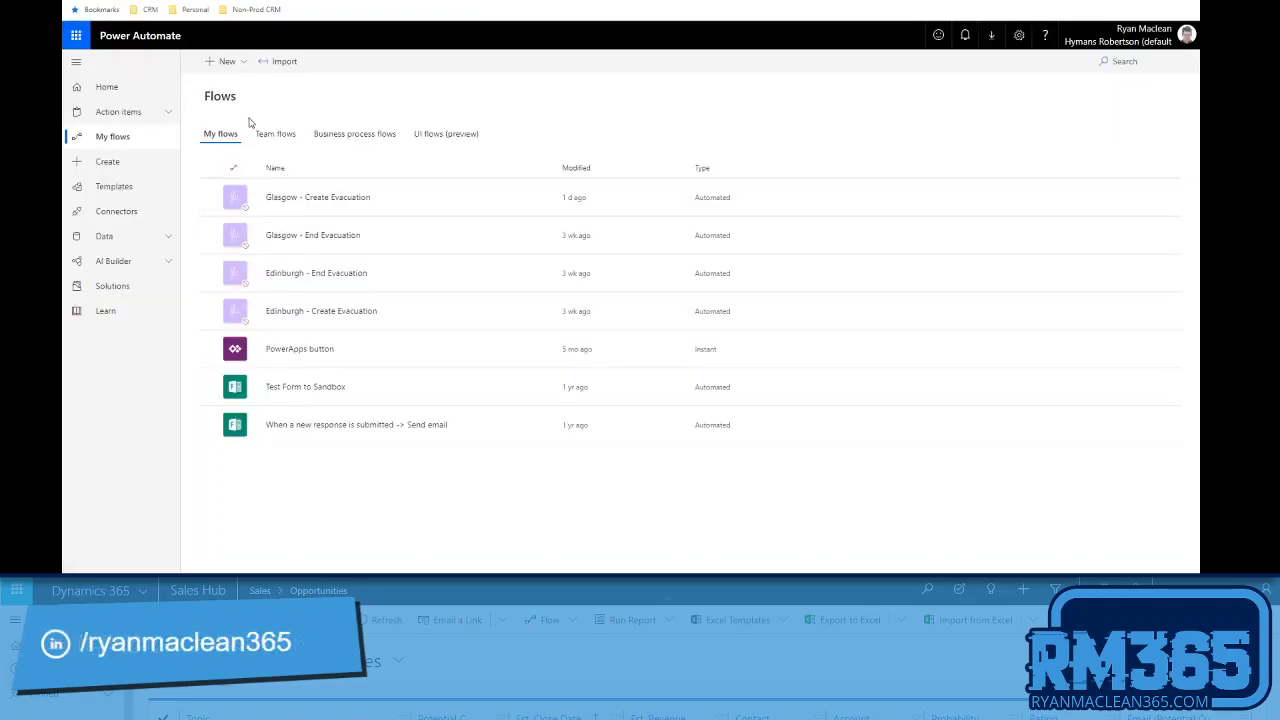
left_click(219, 62)
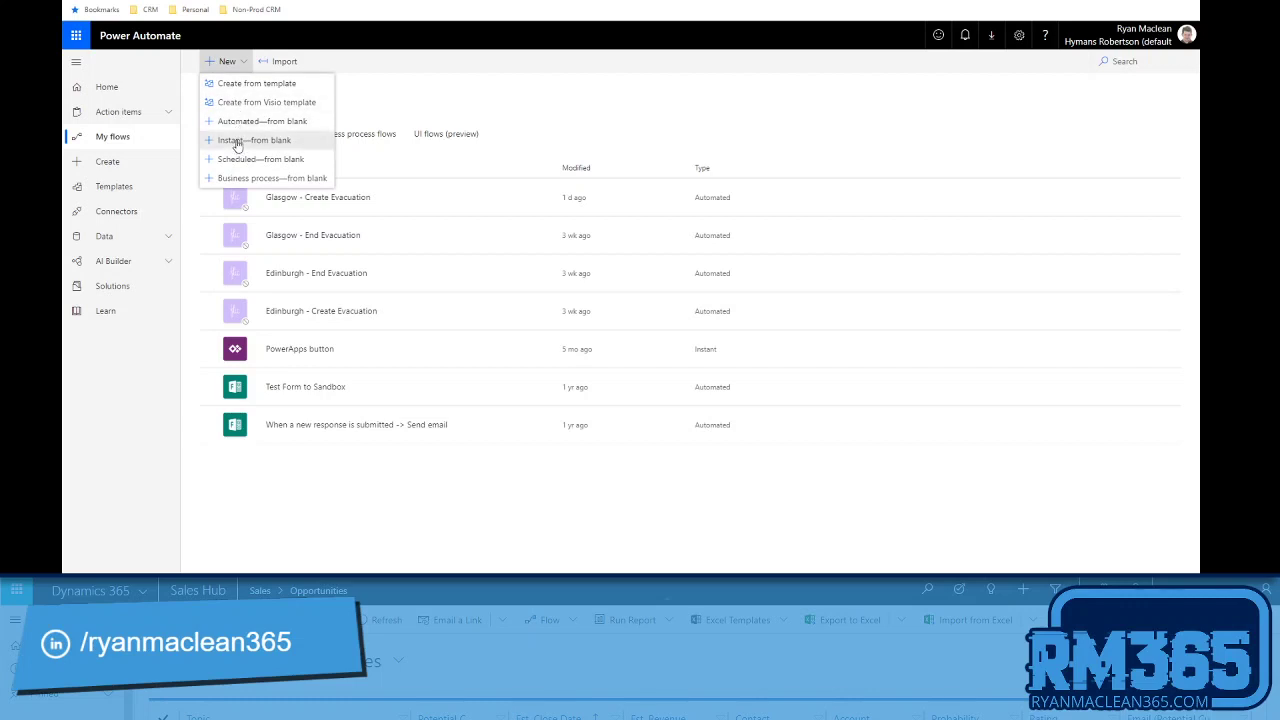
left_click(236, 143)
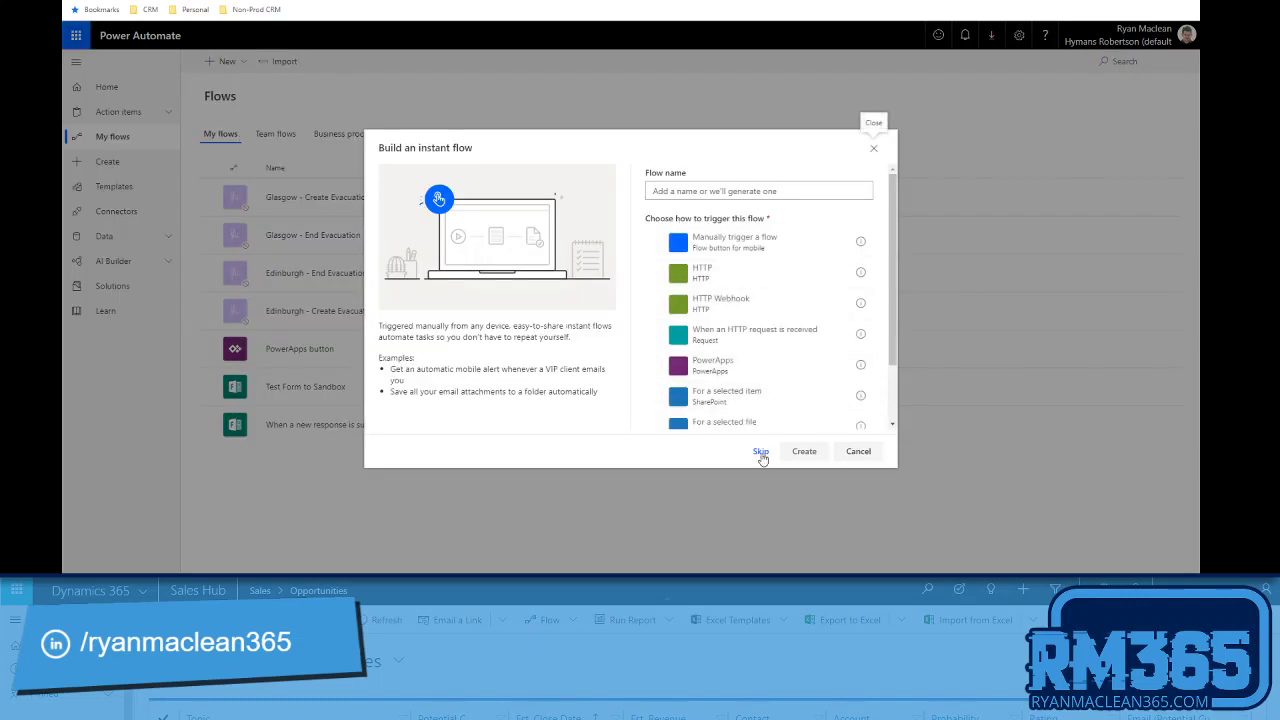
left_click(761, 452)
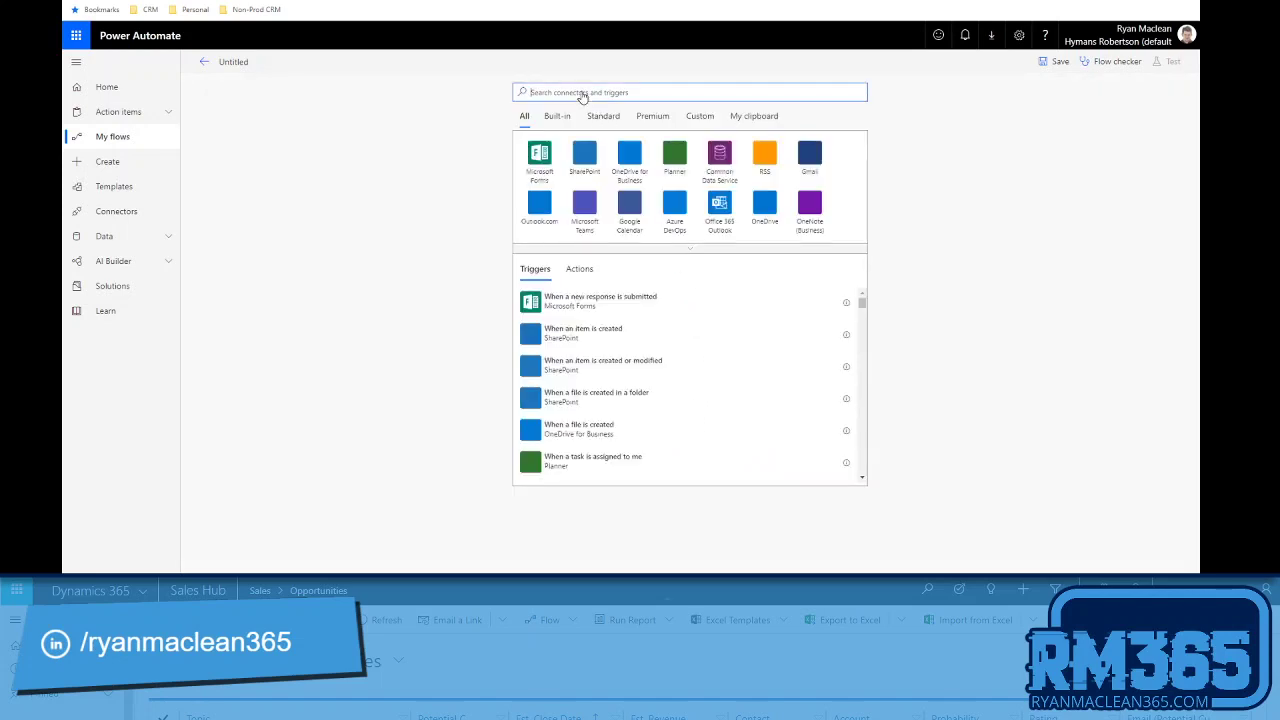
type("fil")
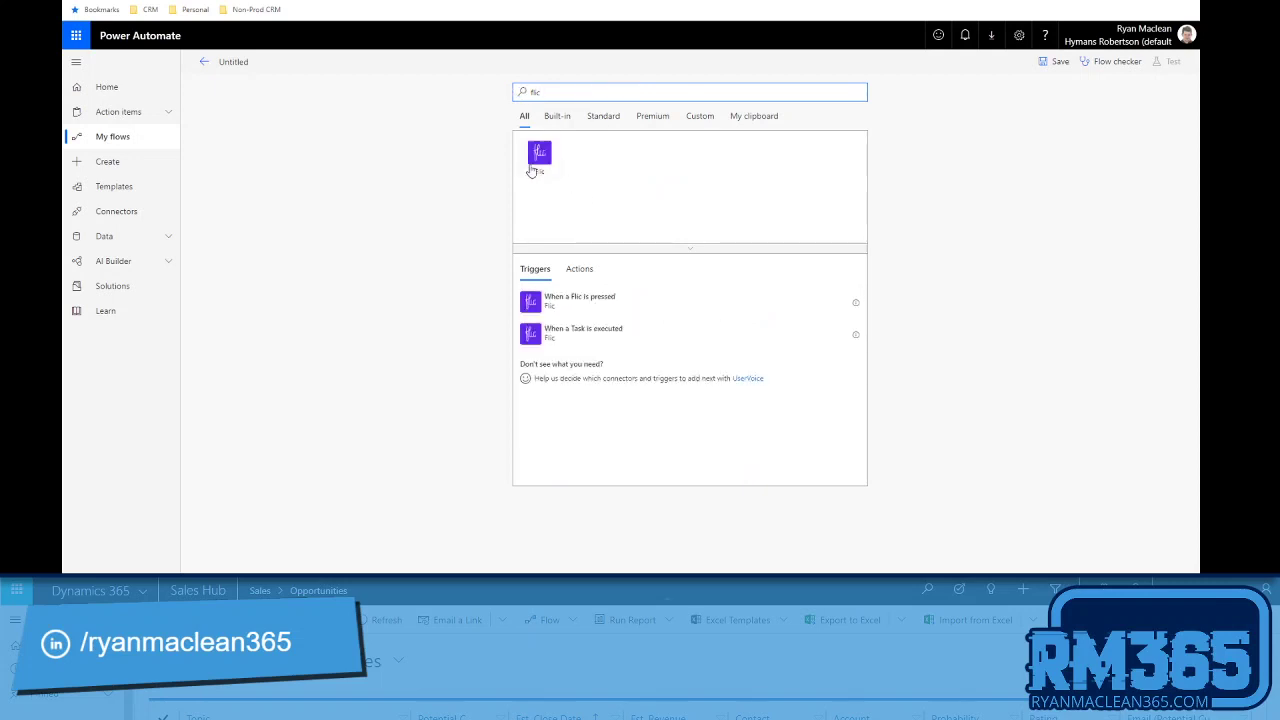
left_click(566, 305)
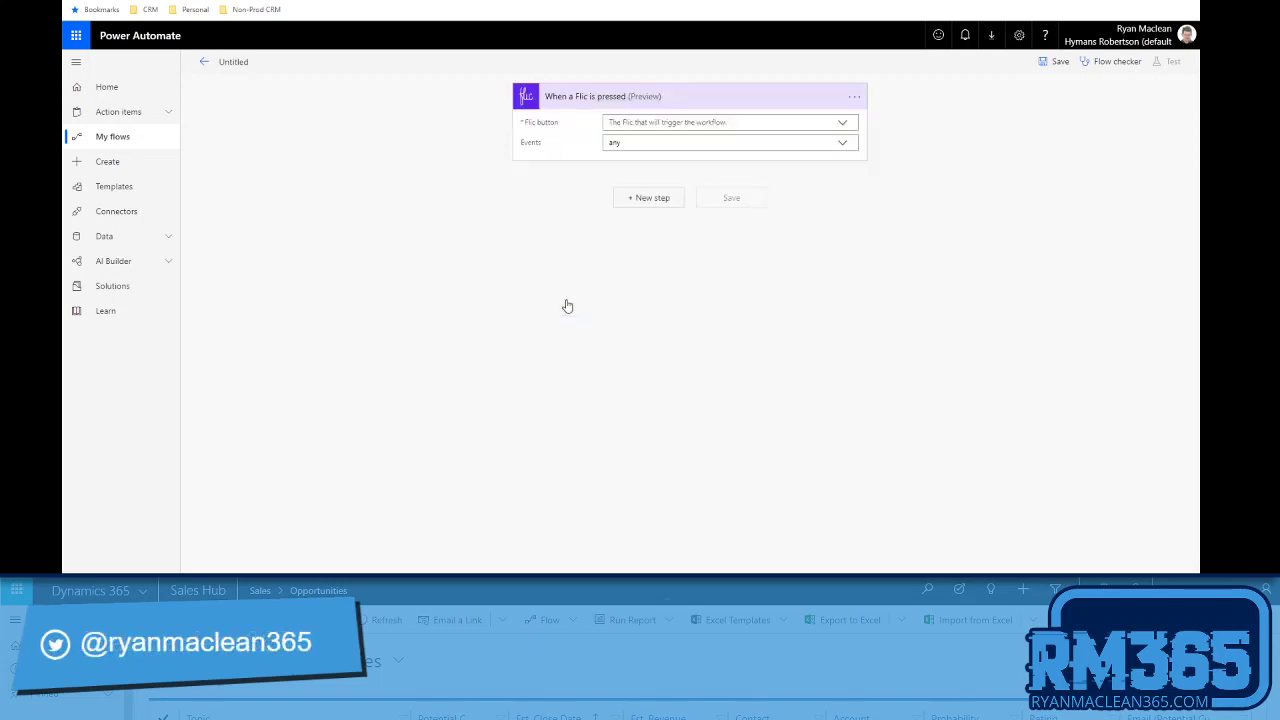
Configure the Flic trigger to use the button My Flic and the click event.
left_click(843, 126)
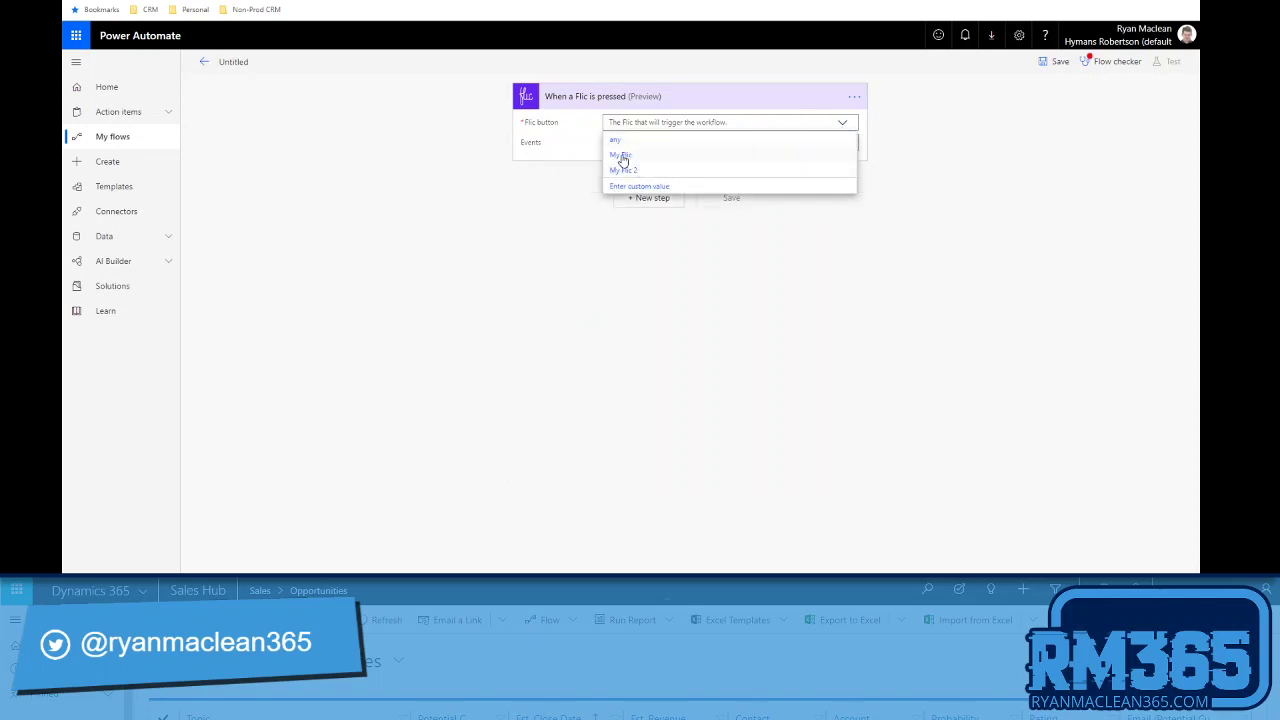
left_click(622, 156)
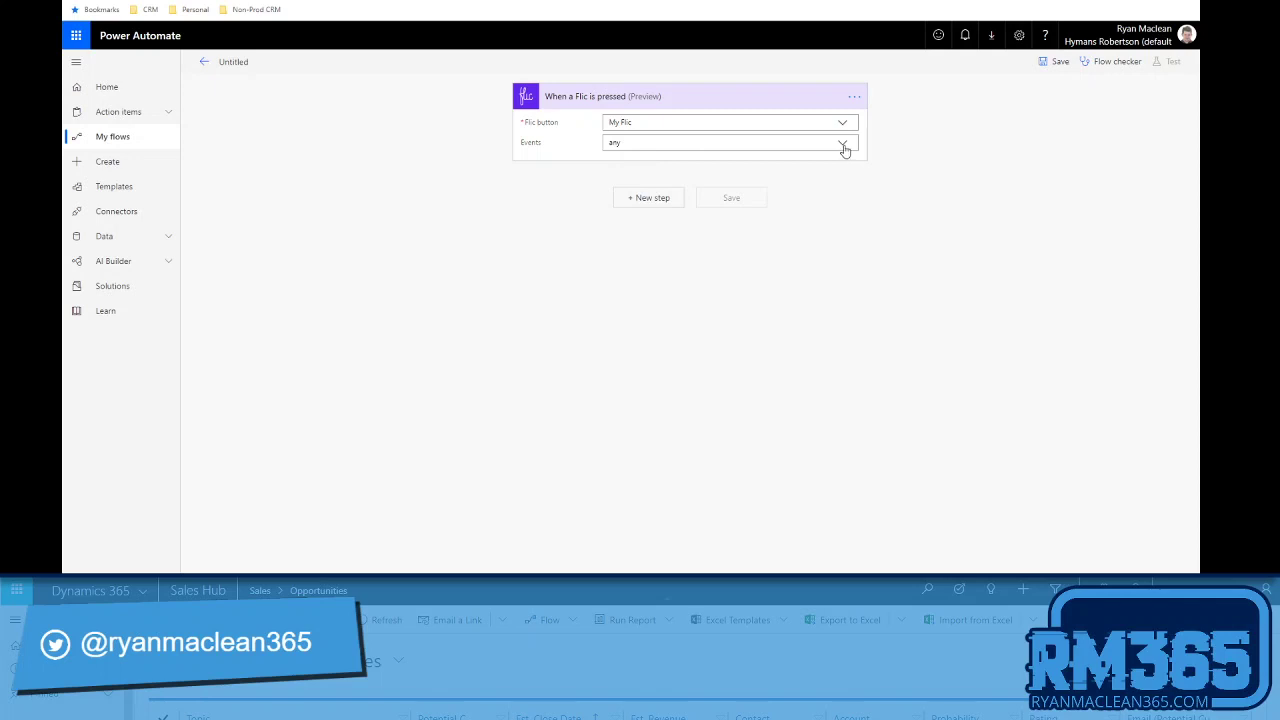
left_click(795, 148)
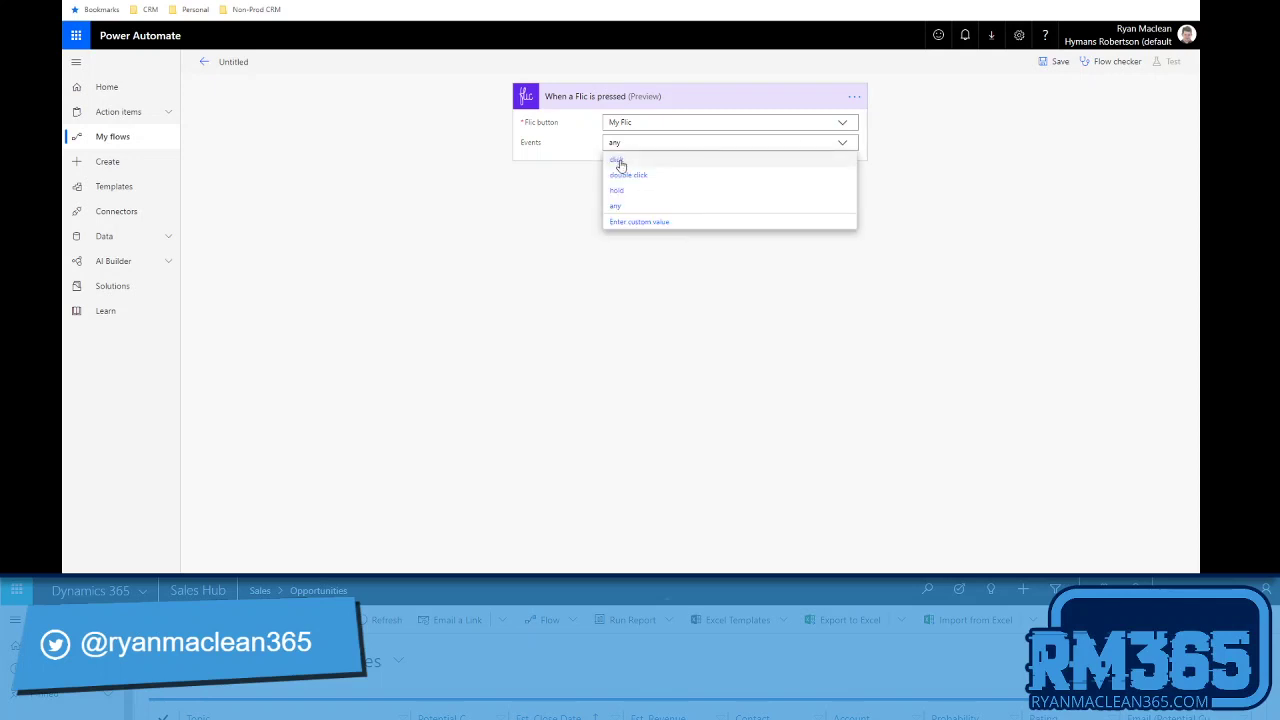
left_click(620, 166)
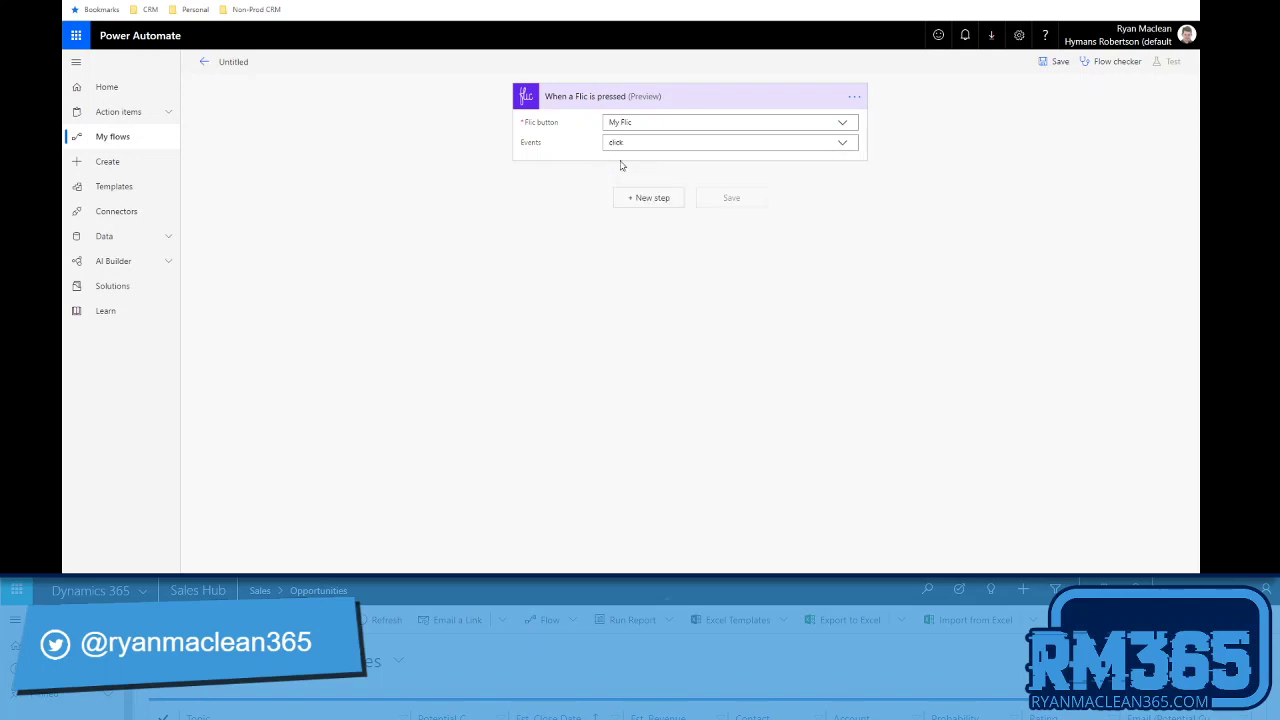
Add a Data Operations Compose action after the Flic trigger.
left_click(655, 199)
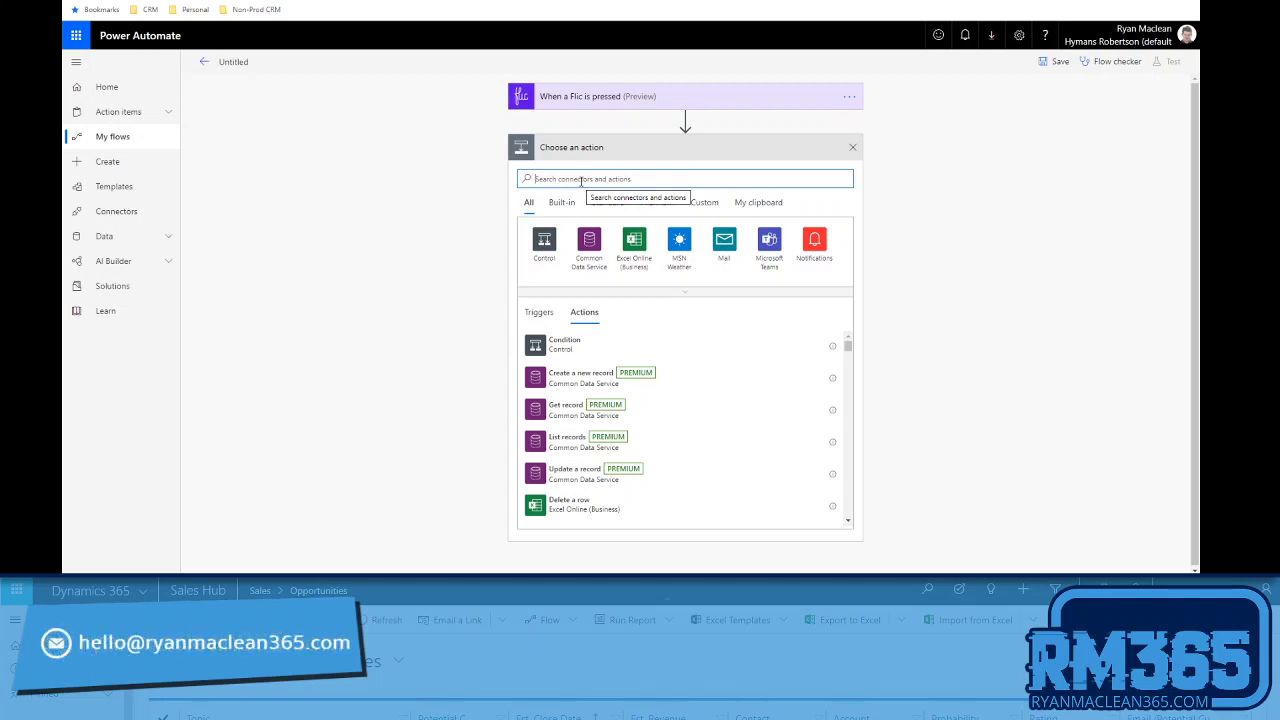
type("compo")
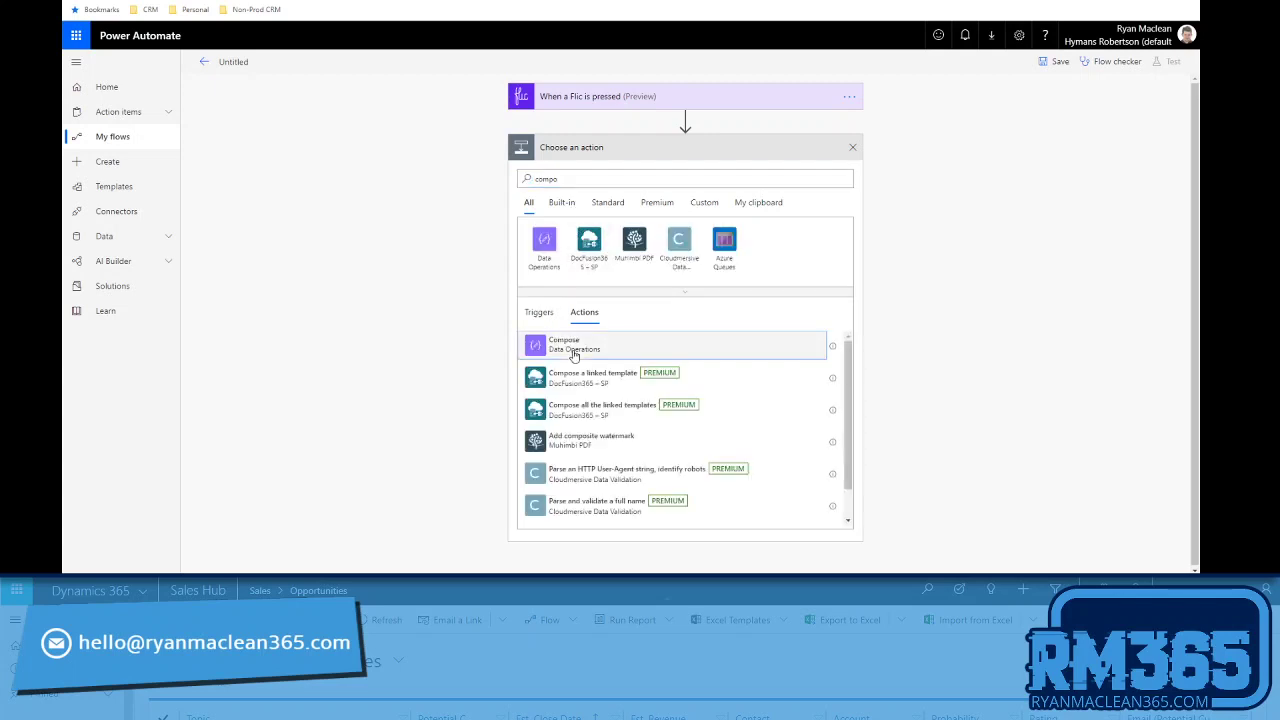
left_click(574, 356)
Start a formatDateTime expression for the Compose inputs, with the trigger's Click time as its timestamp.
left_click(634, 173)
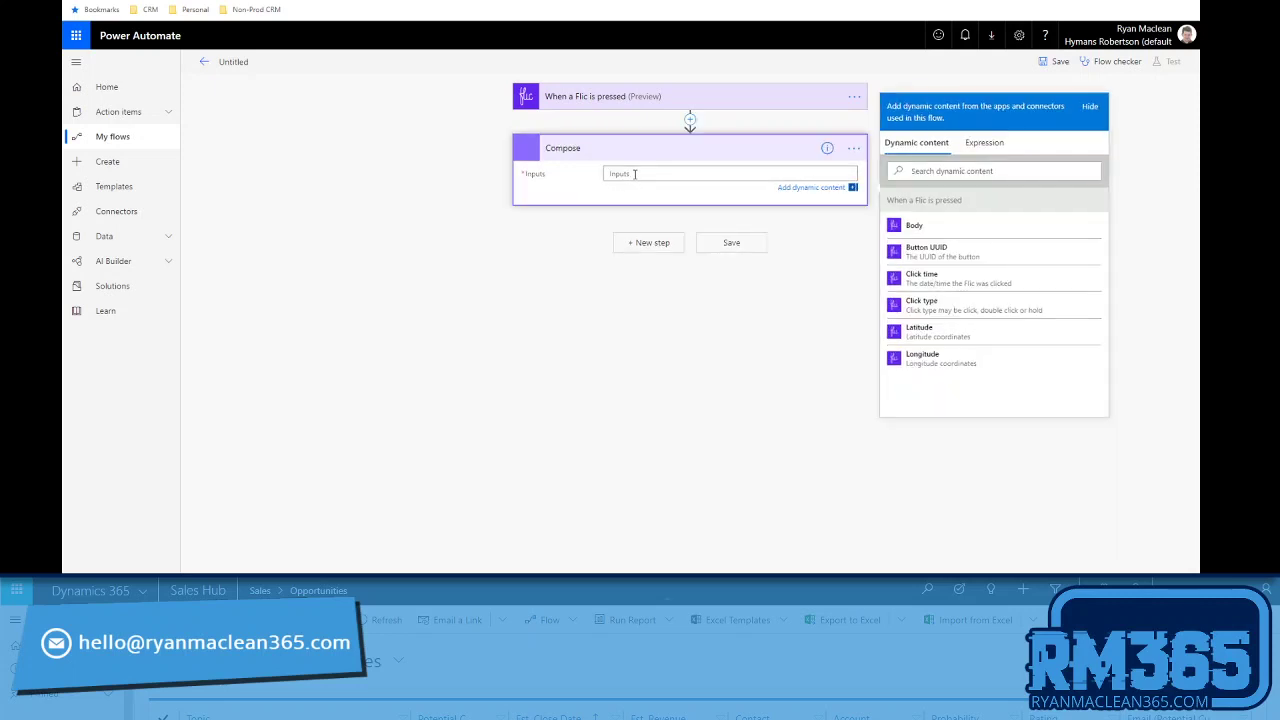
left_click(983, 143)
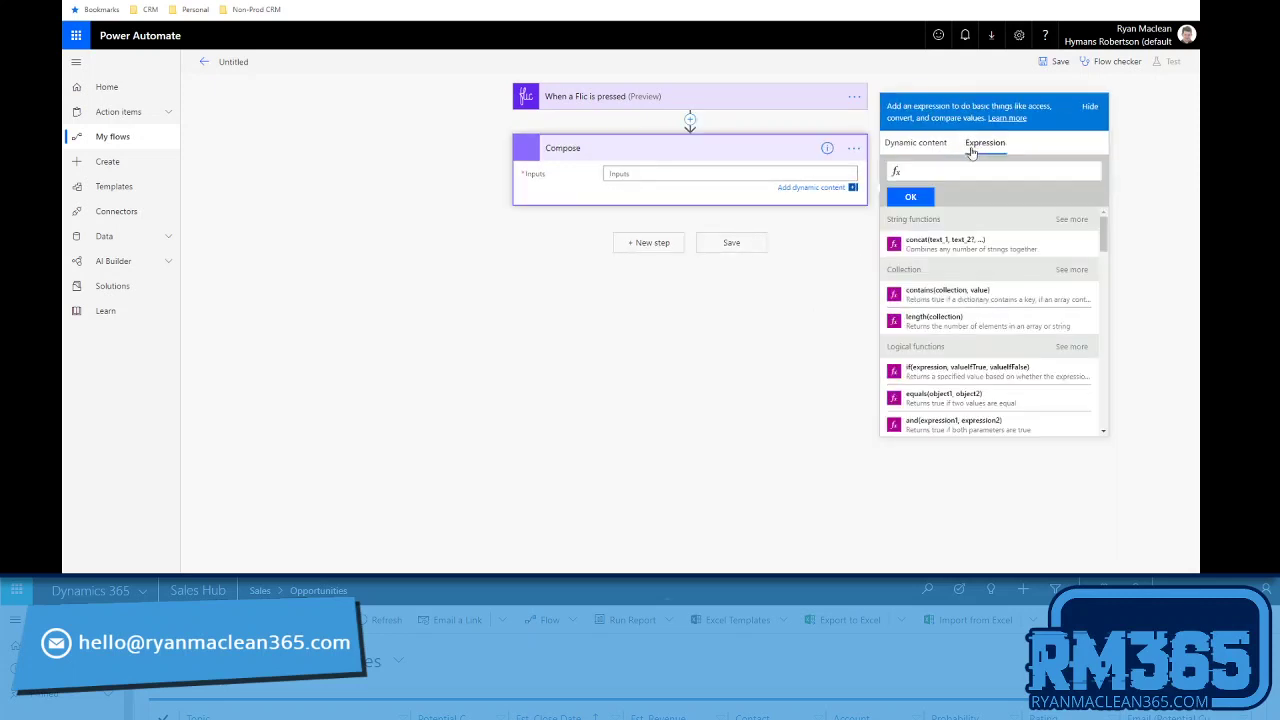
type("format")
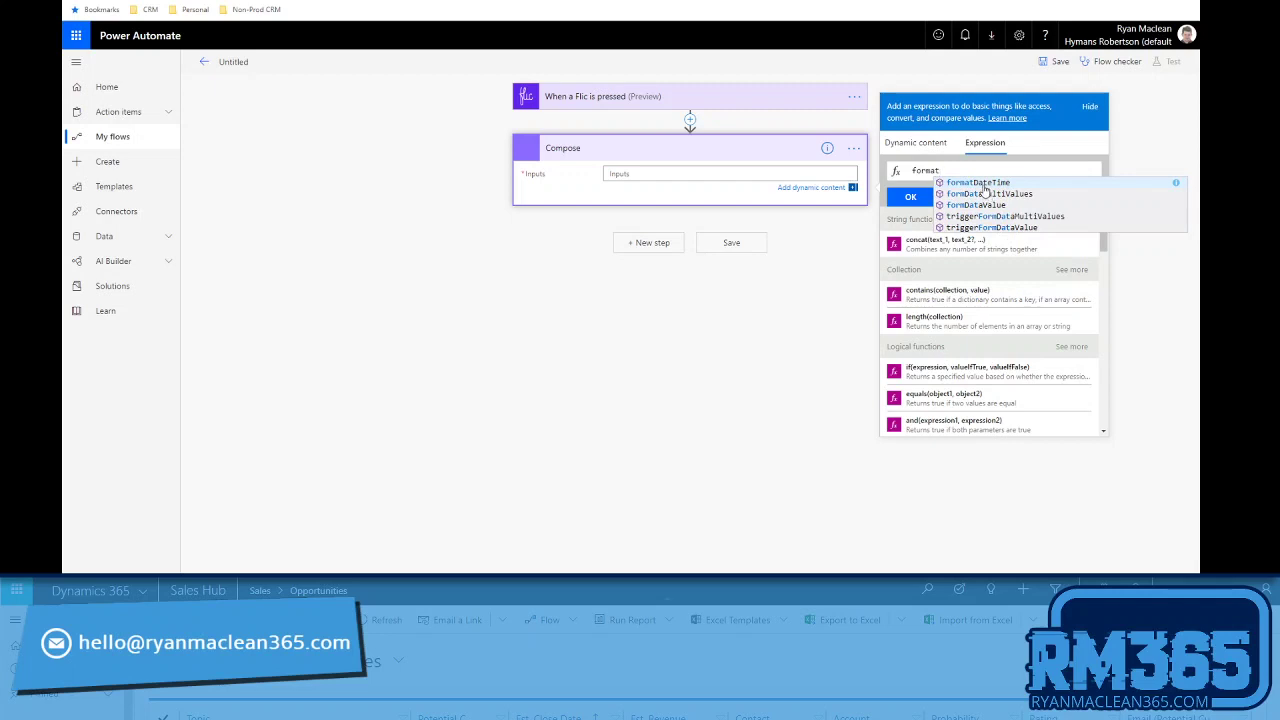
left_click(984, 185)
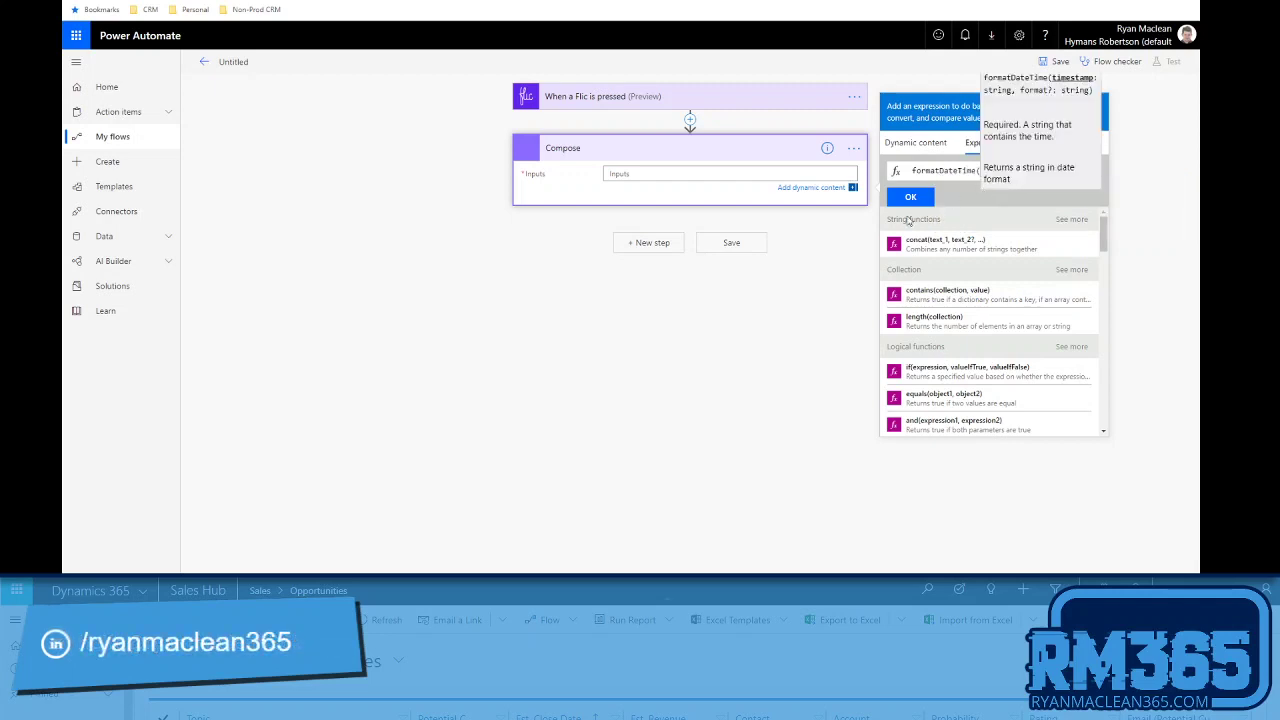
left_click(920, 147)
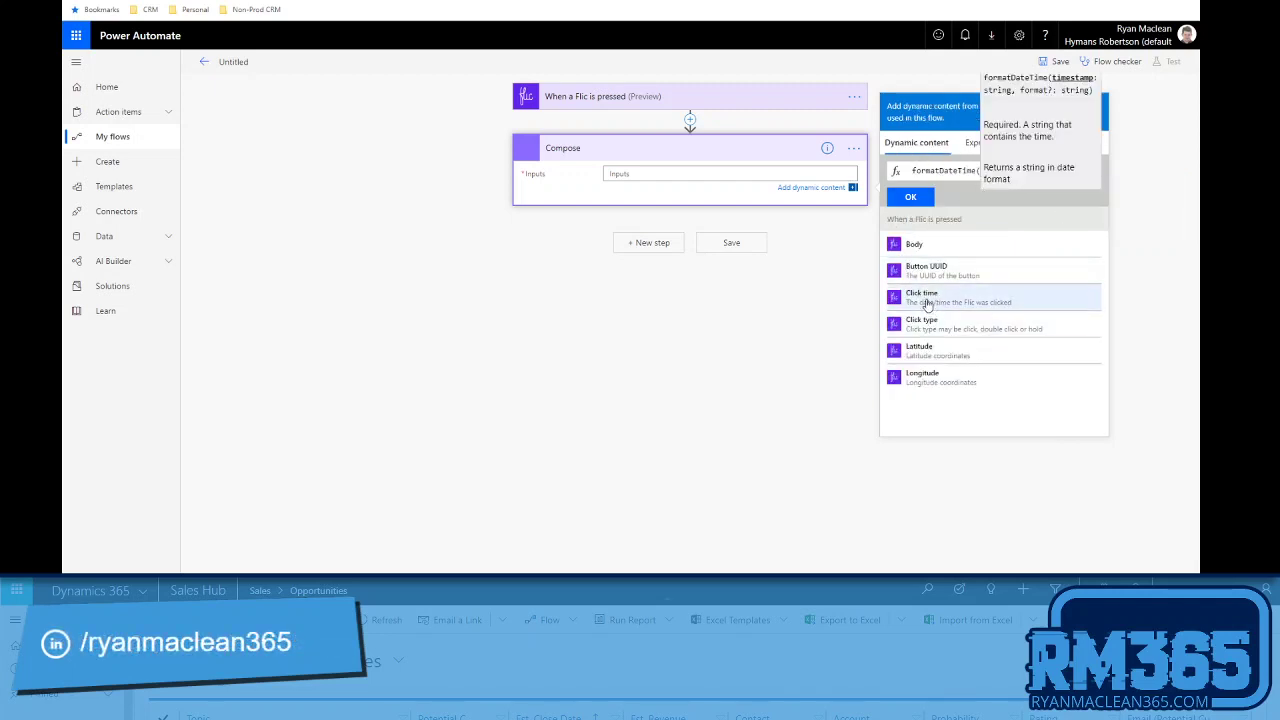
left_click(922, 296)
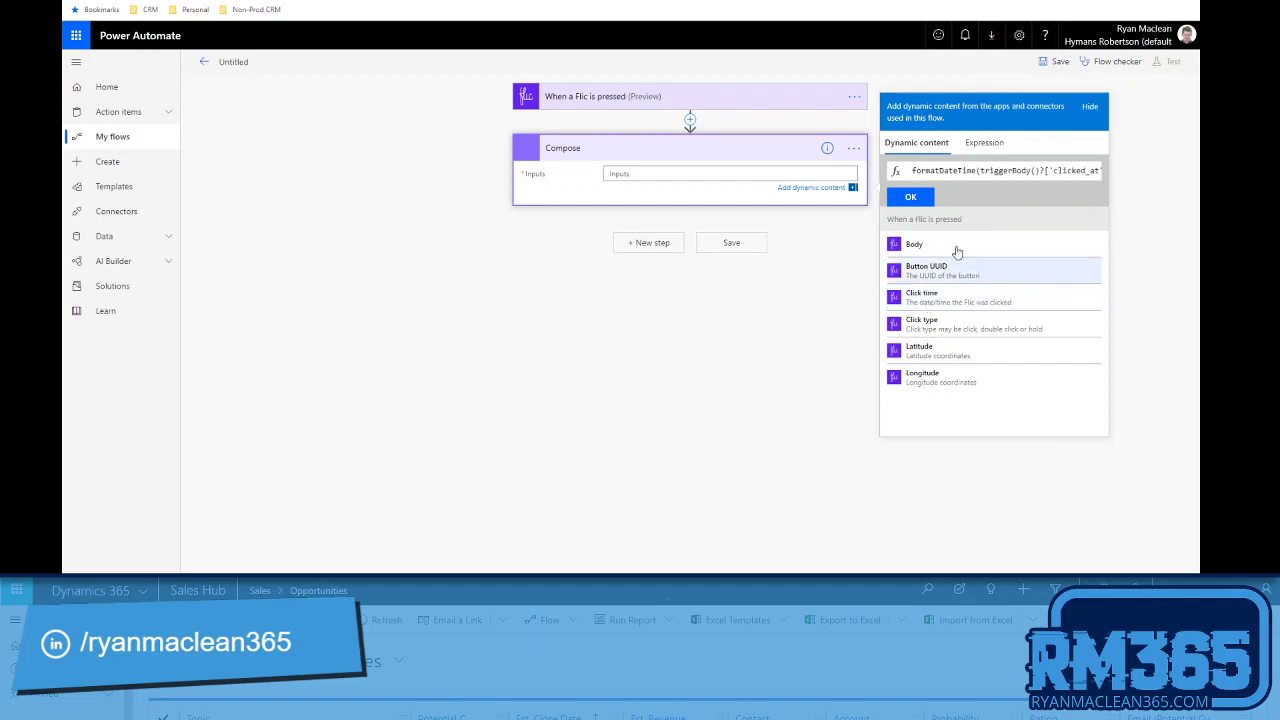
Complete the formatDateTime expression with the format 'dd MMMM yyyy' and insert it into the Compose inputs.
left_click(1064, 168)
key("shift+Home")
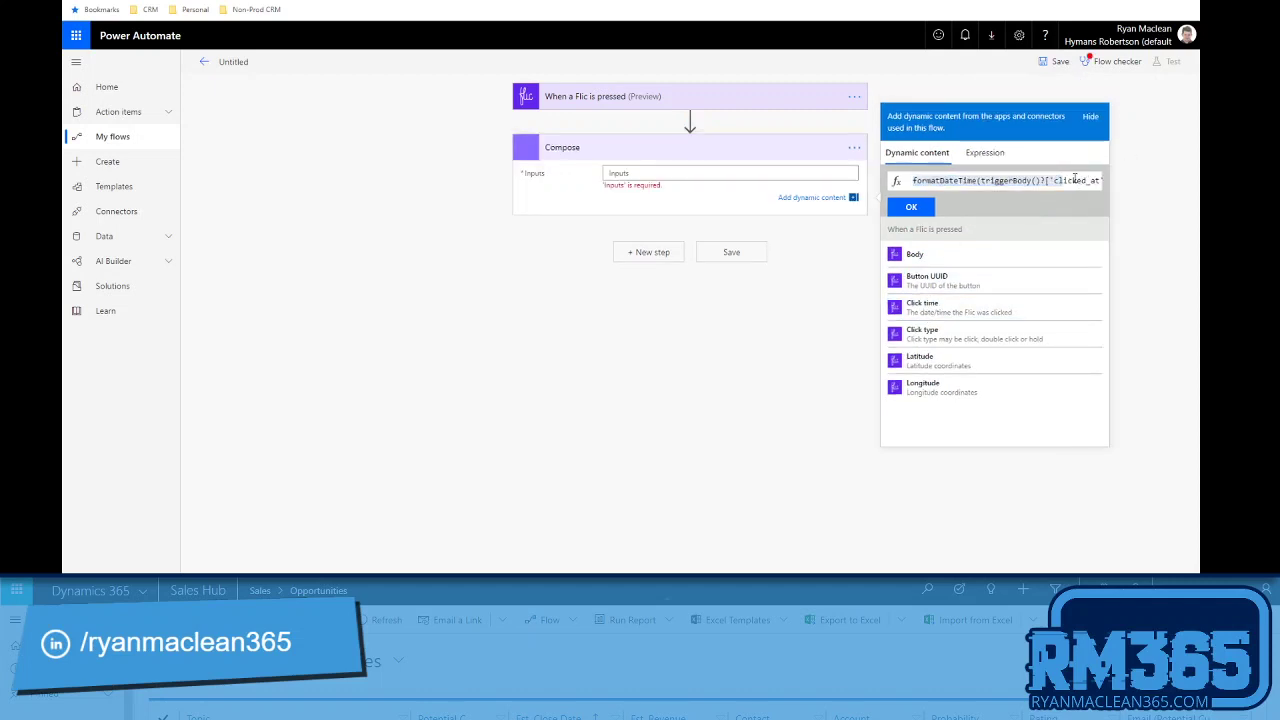
left_click(1078, 180)
type(")")
key("BackSpace")
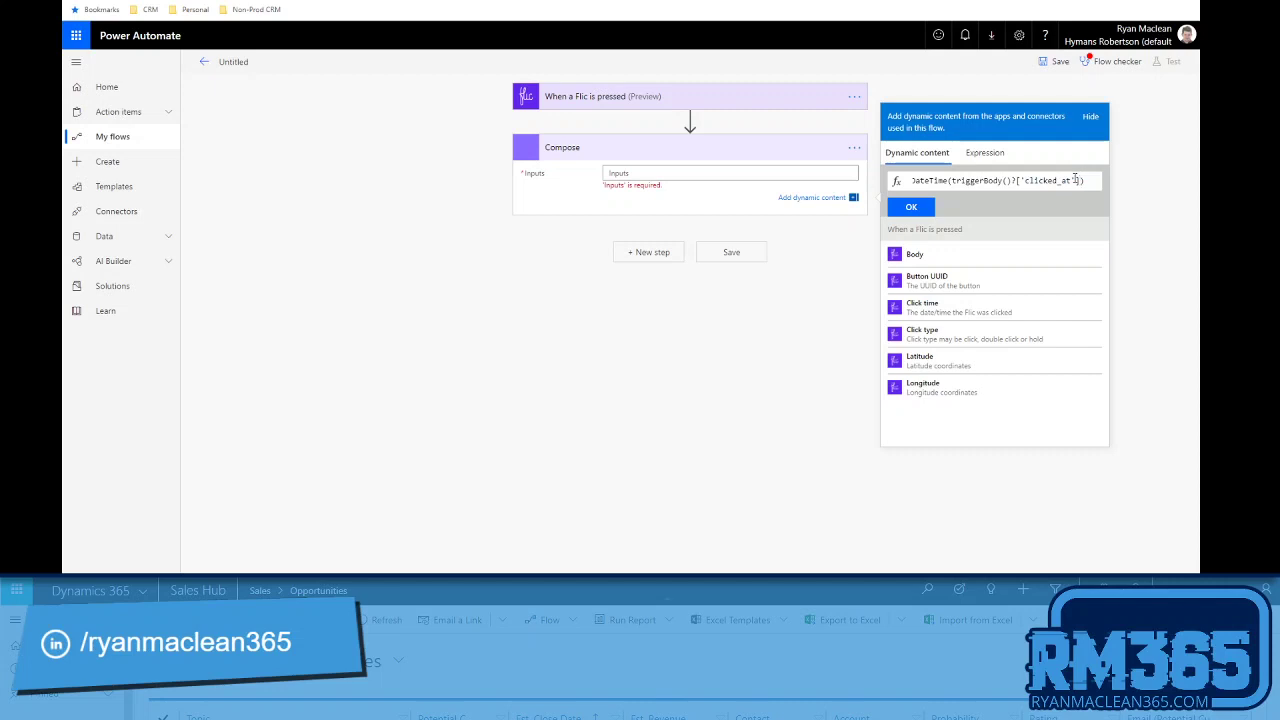
type(", '")
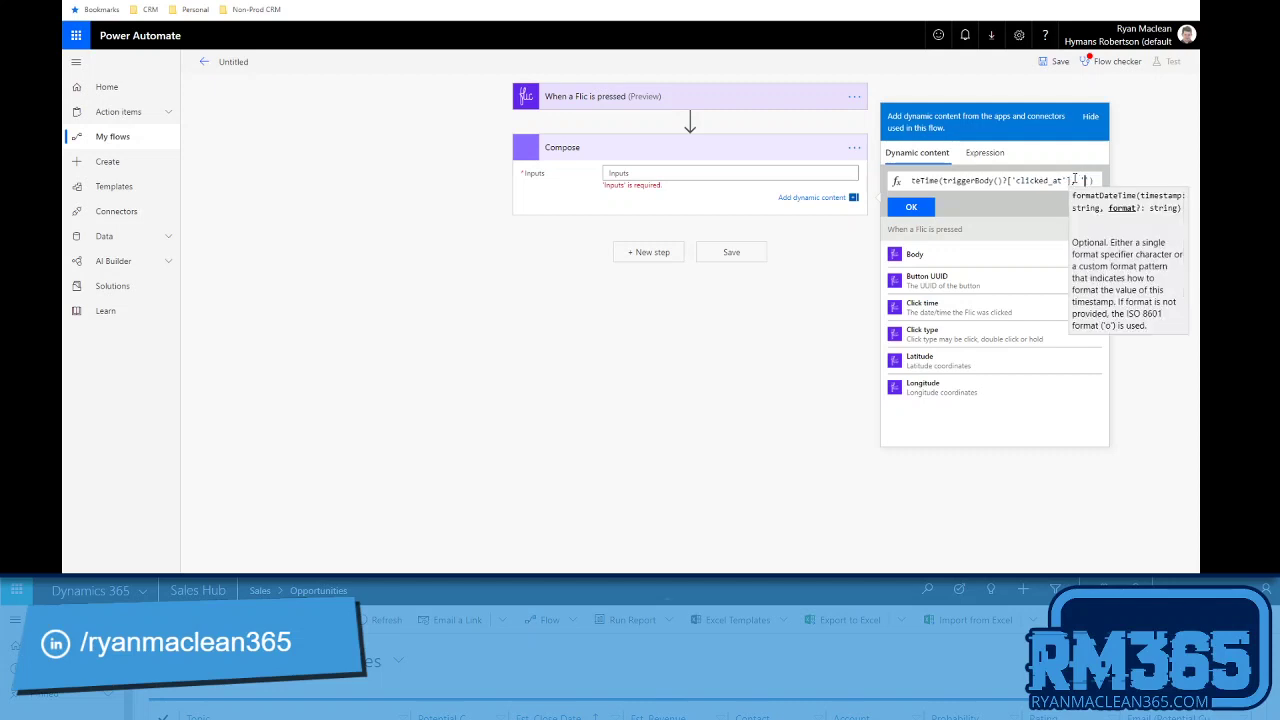
type("dd mm")
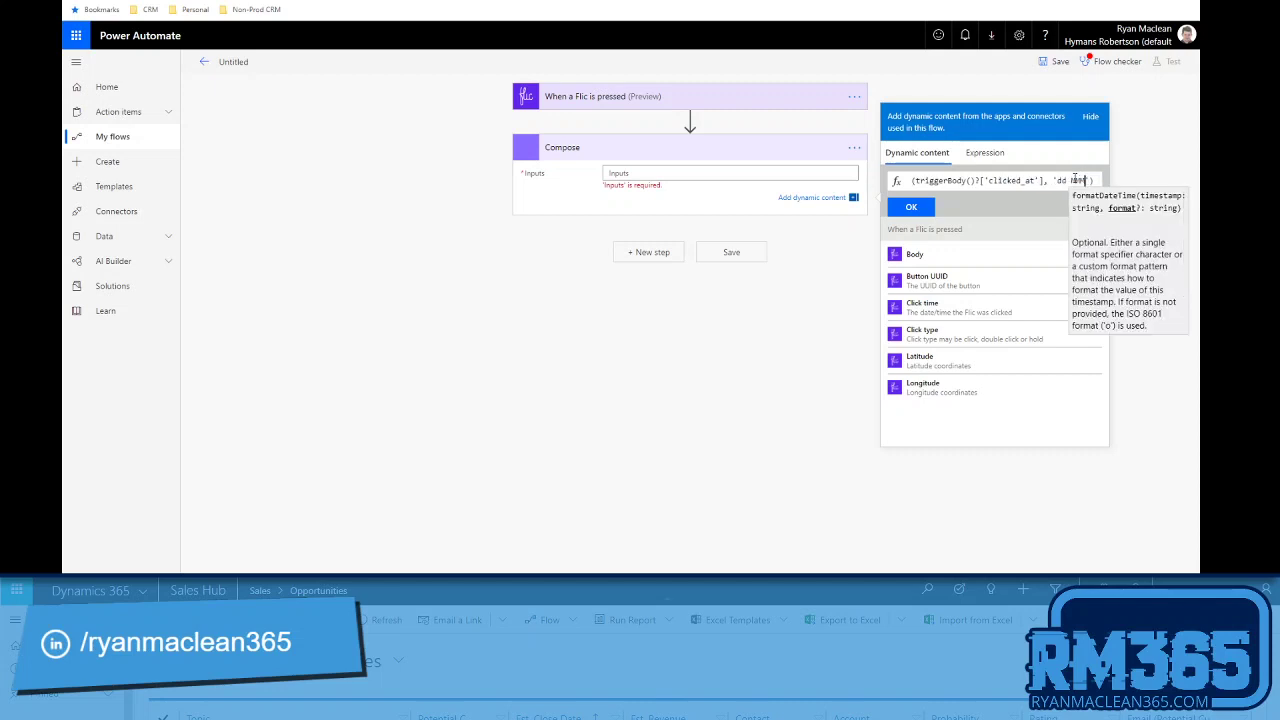
type("MM yyyy")
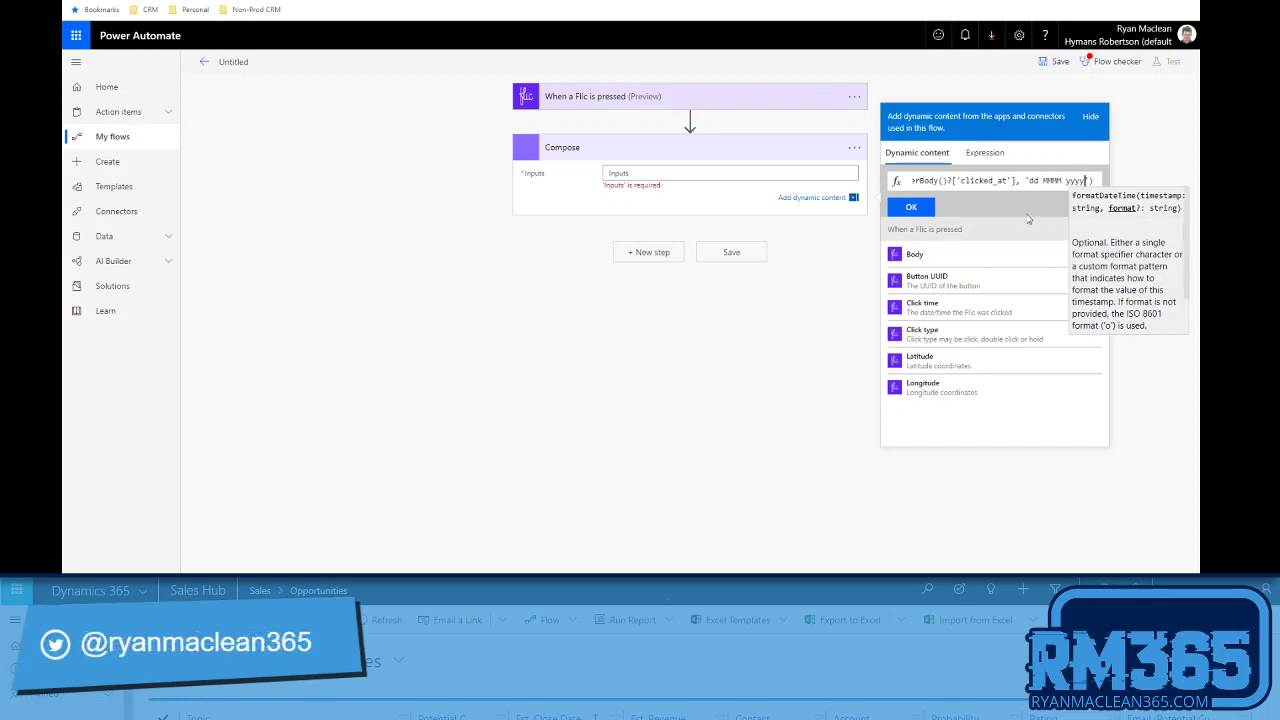
left_click(922, 207)
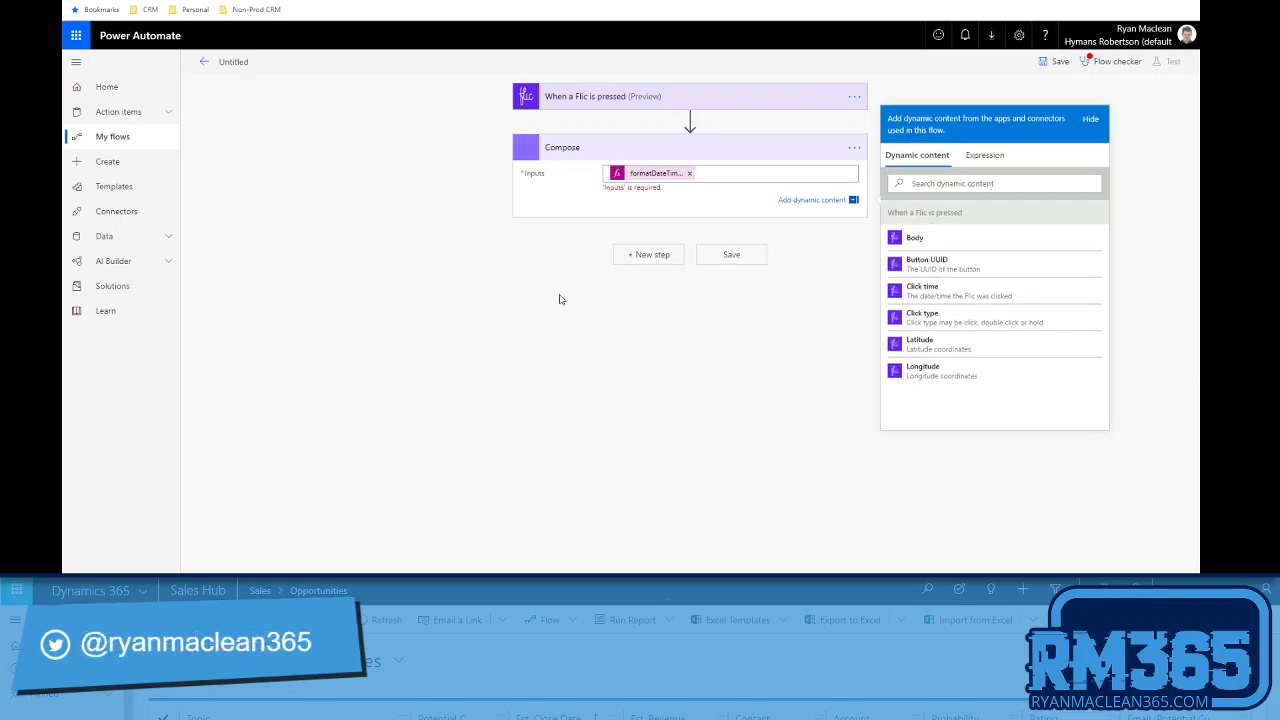
Add a Common Data Service "Create a new record" action for the (Current) environment and the Evacuations entity.
left_click(608, 274)
left_click(622, 238)
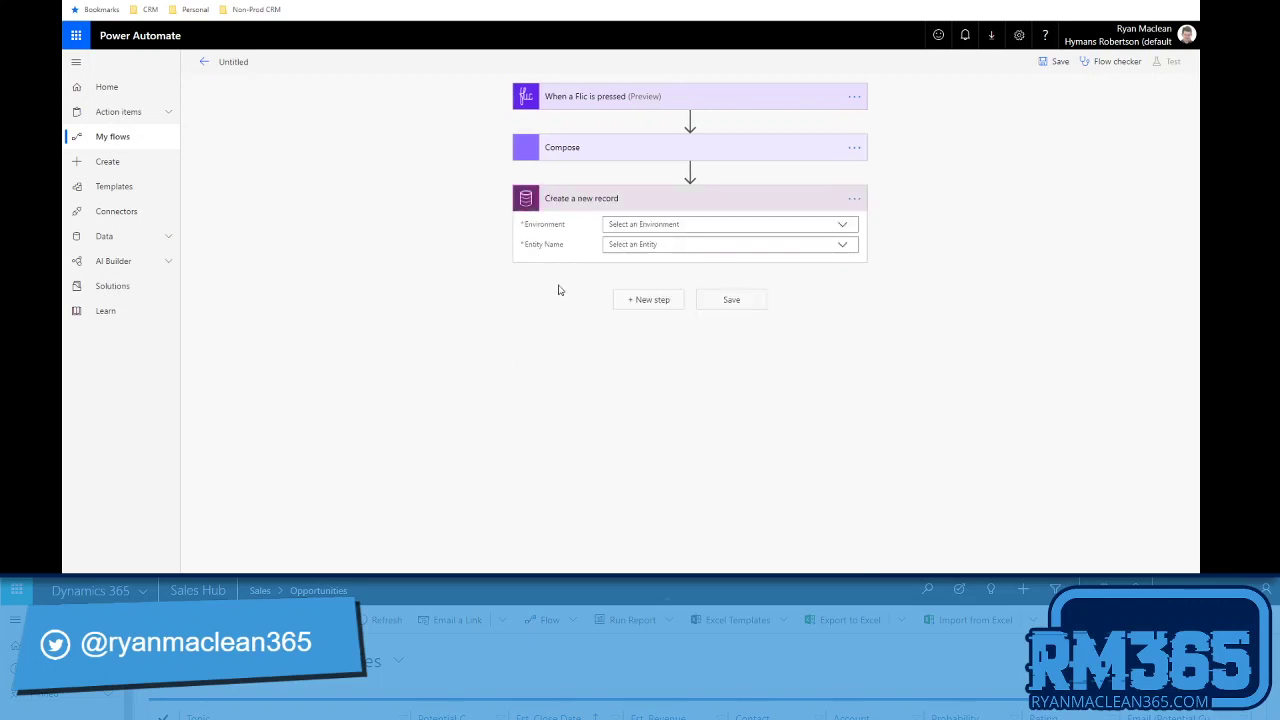
left_click(843, 229)
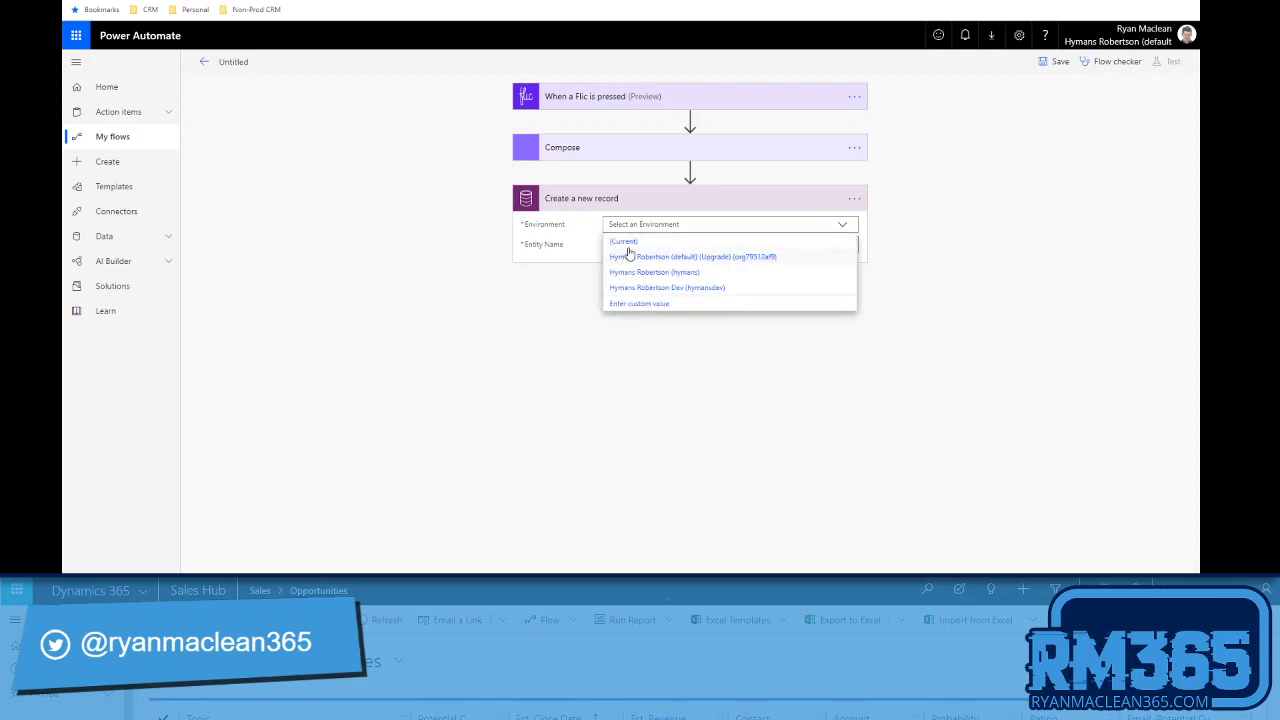
left_click(629, 245)
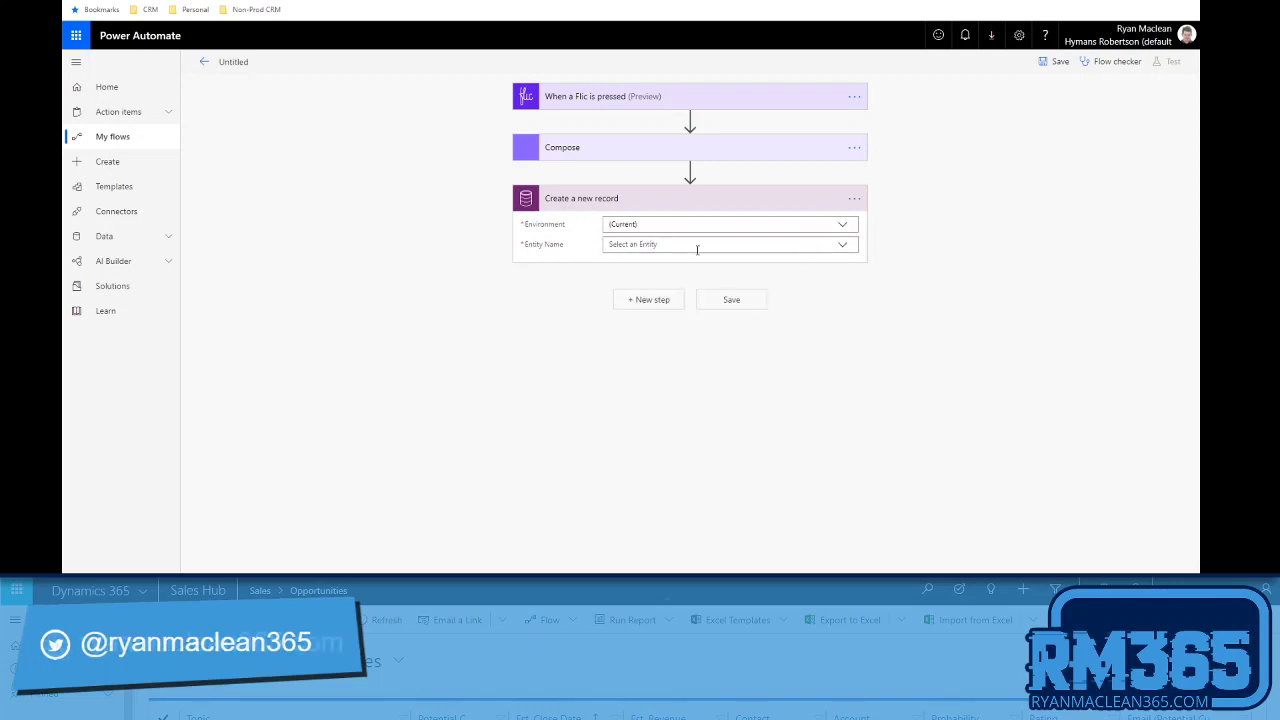
left_click(840, 246)
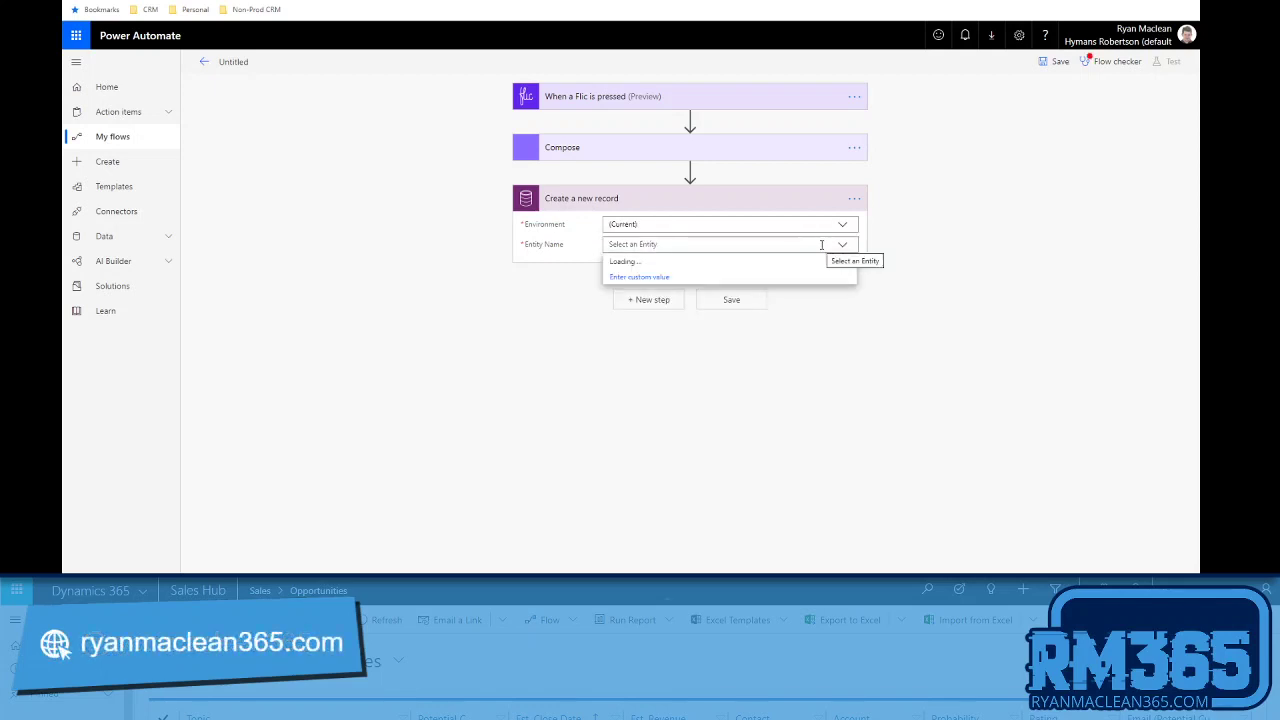
scroll(738, 337, "down", 5)
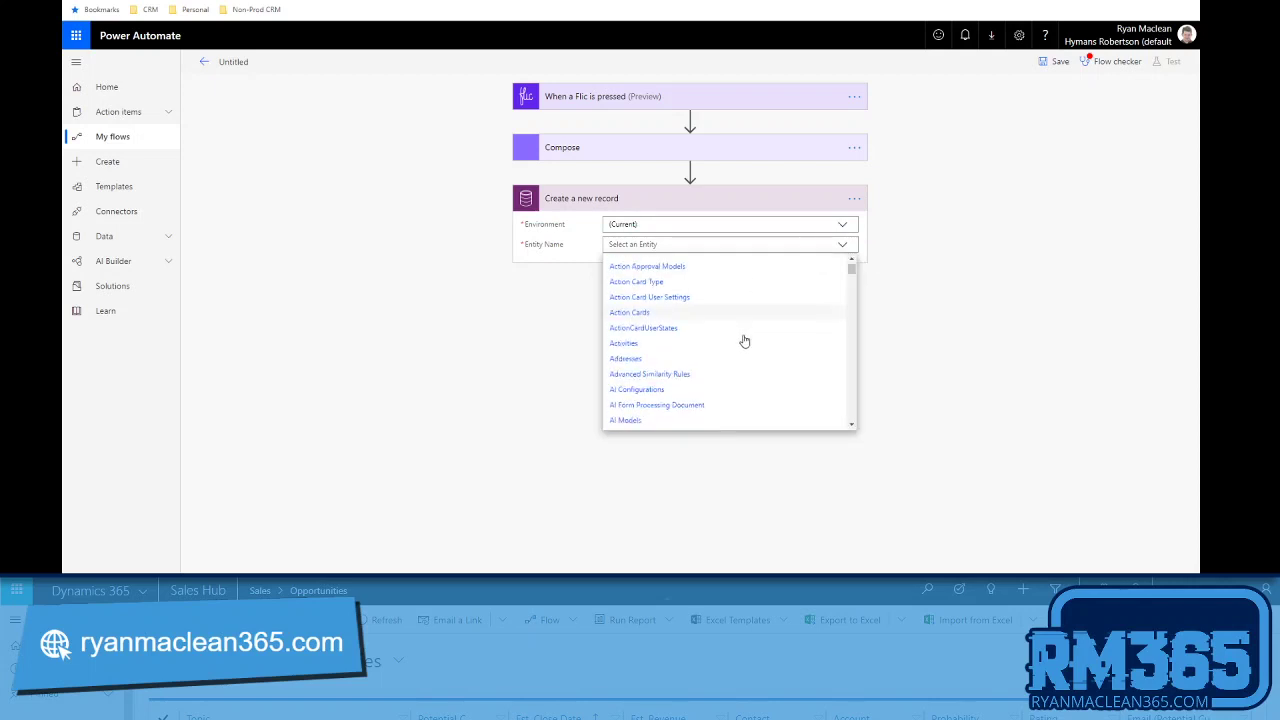
scroll(734, 337, "down", 10)
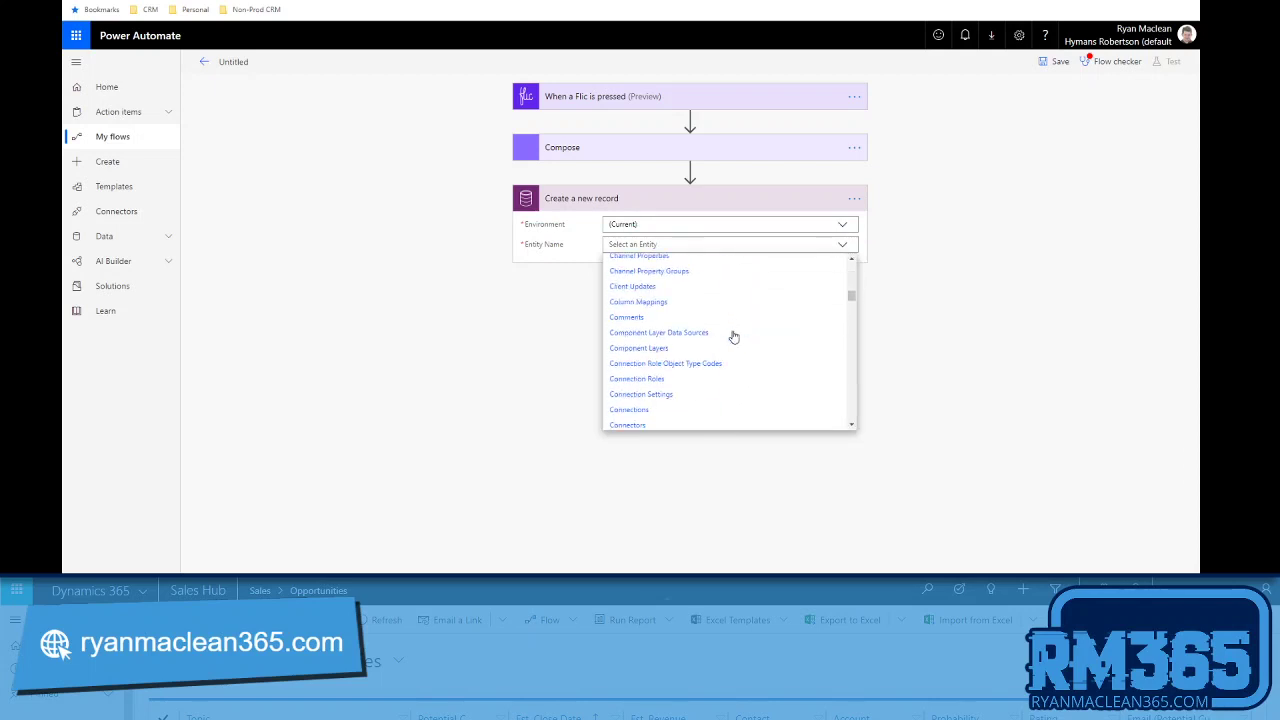
scroll(734, 337, "down", 10)
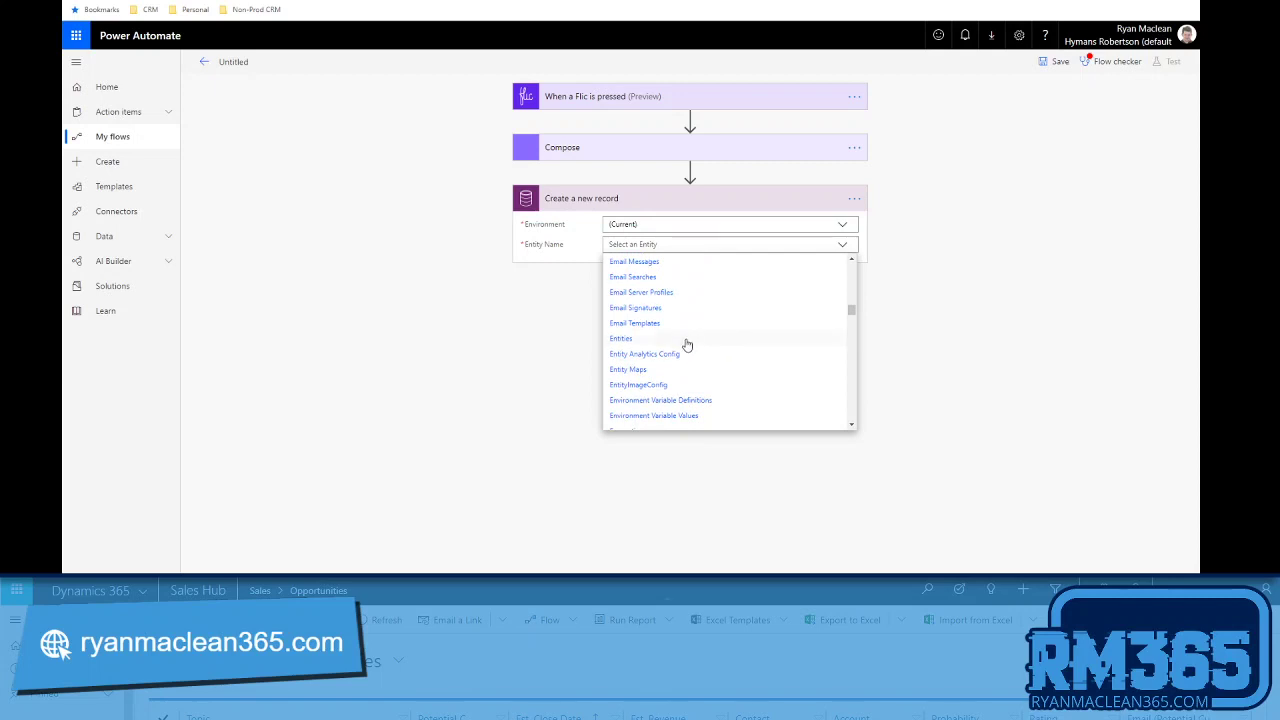
scroll(655, 335, "up", 3)
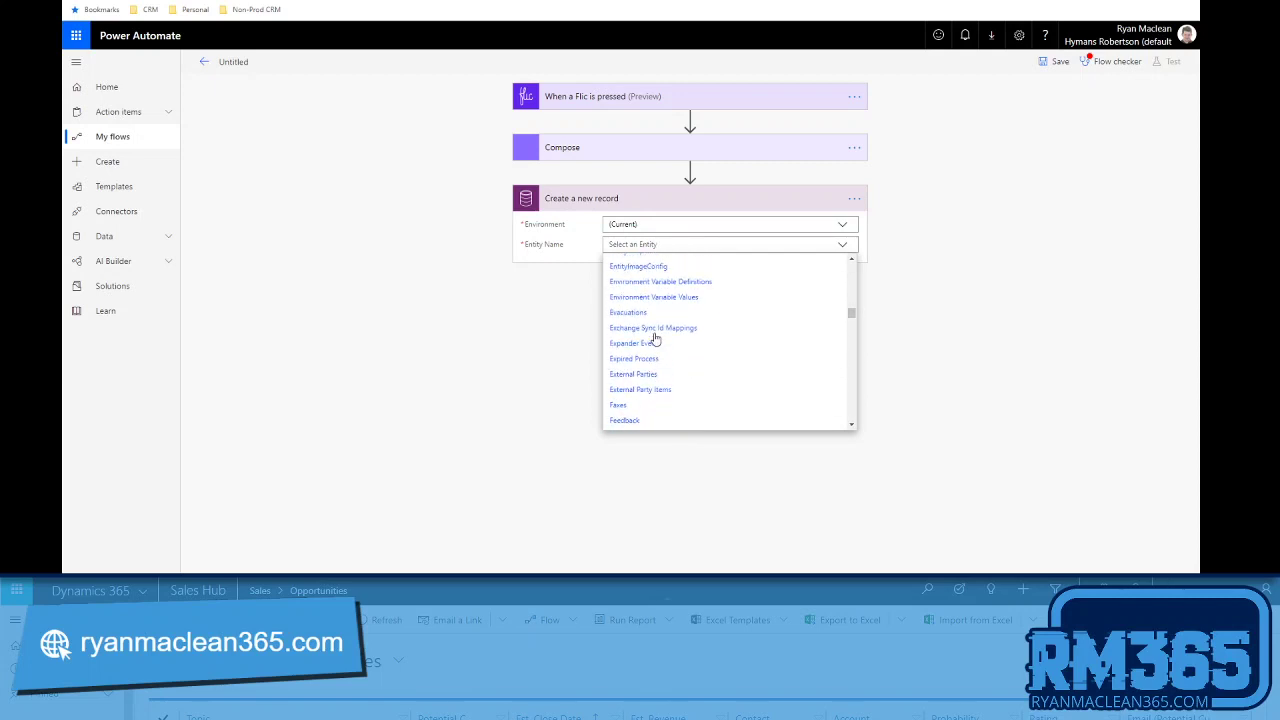
left_click(623, 315)
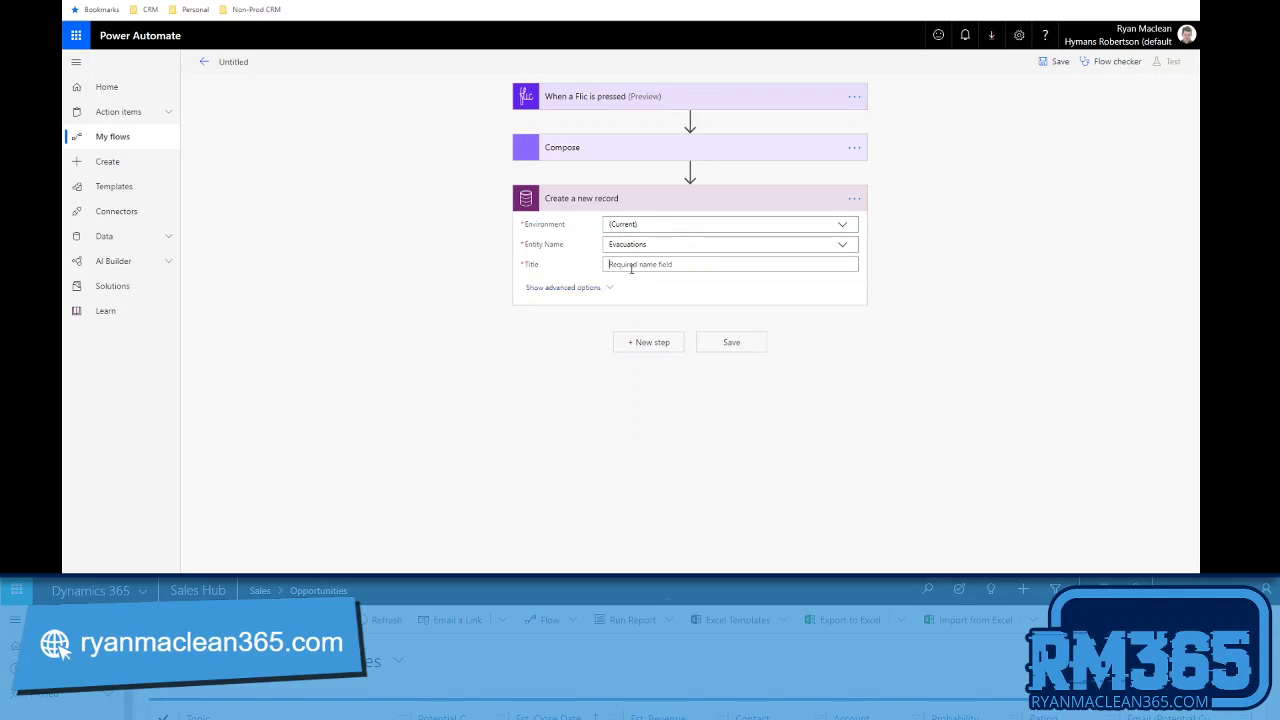
Set the new record's Title to "Glasgow - " followed by the Compose action's Outputs.
left_click(633, 265)
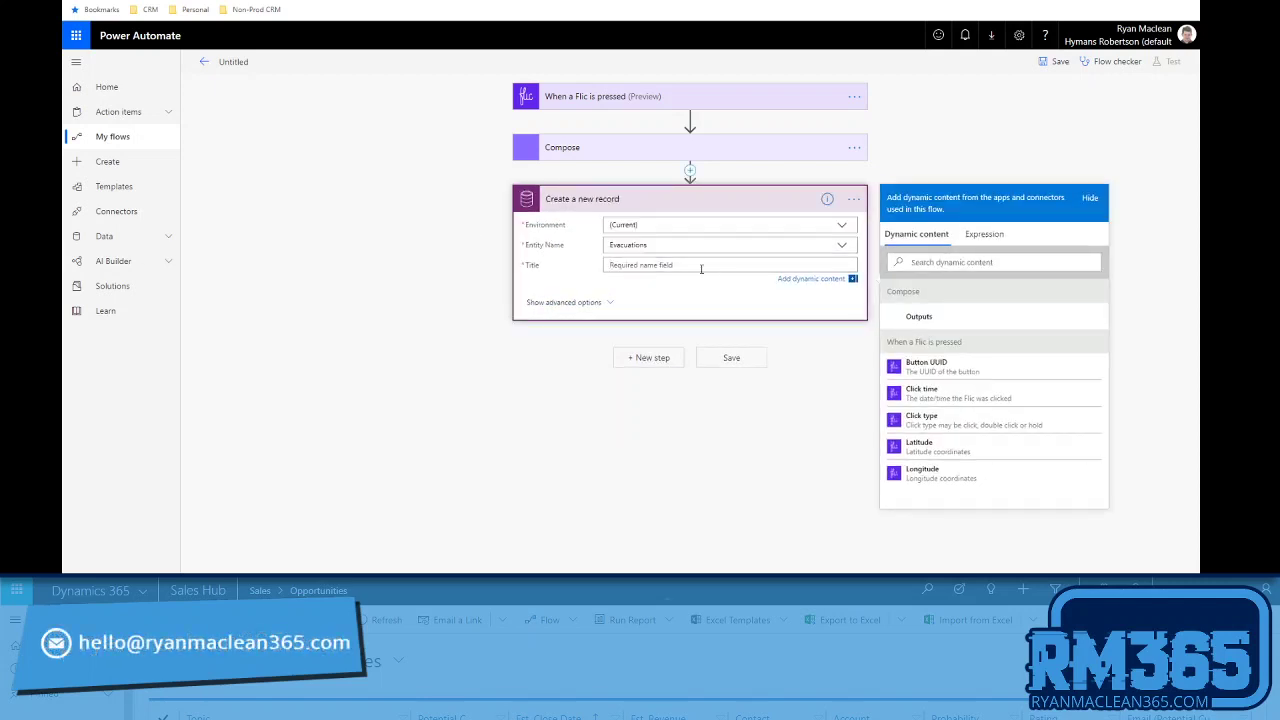
type("Glasgow -")
left_click(918, 316)
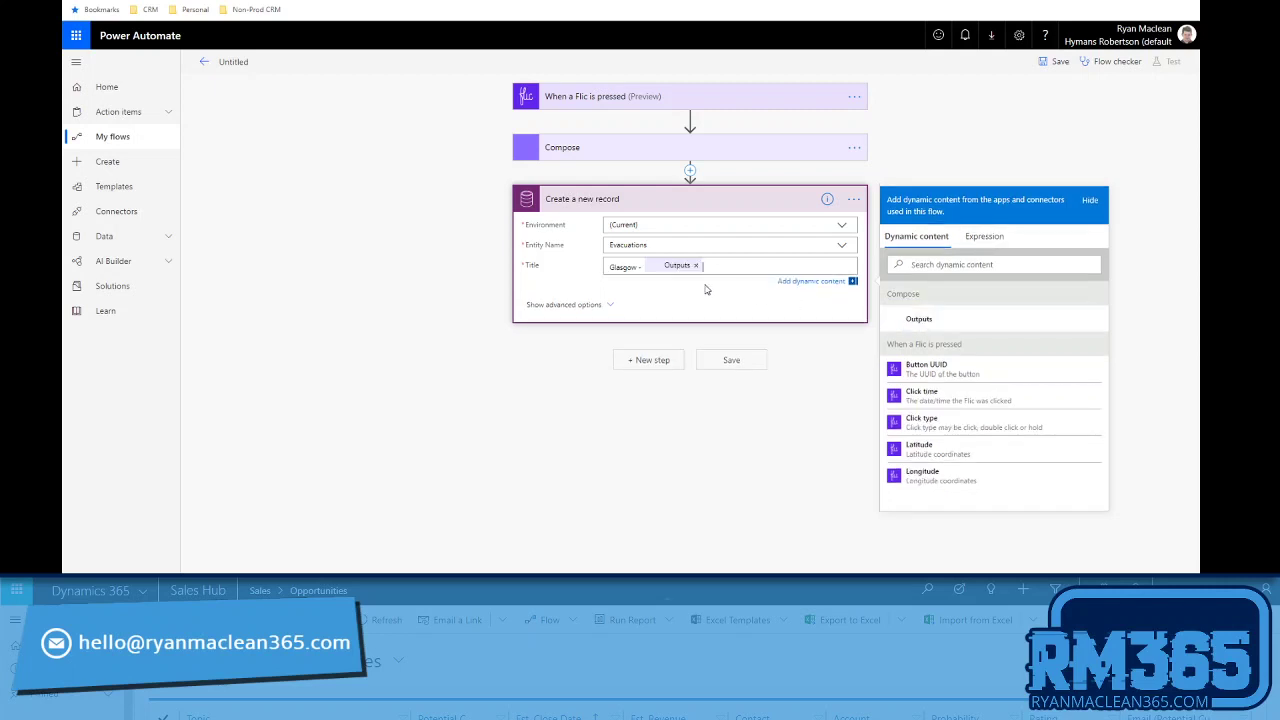
Show the record's advanced fields and set Started to the Flic Click time and Office Value to Glasgow.
left_click(610, 304)
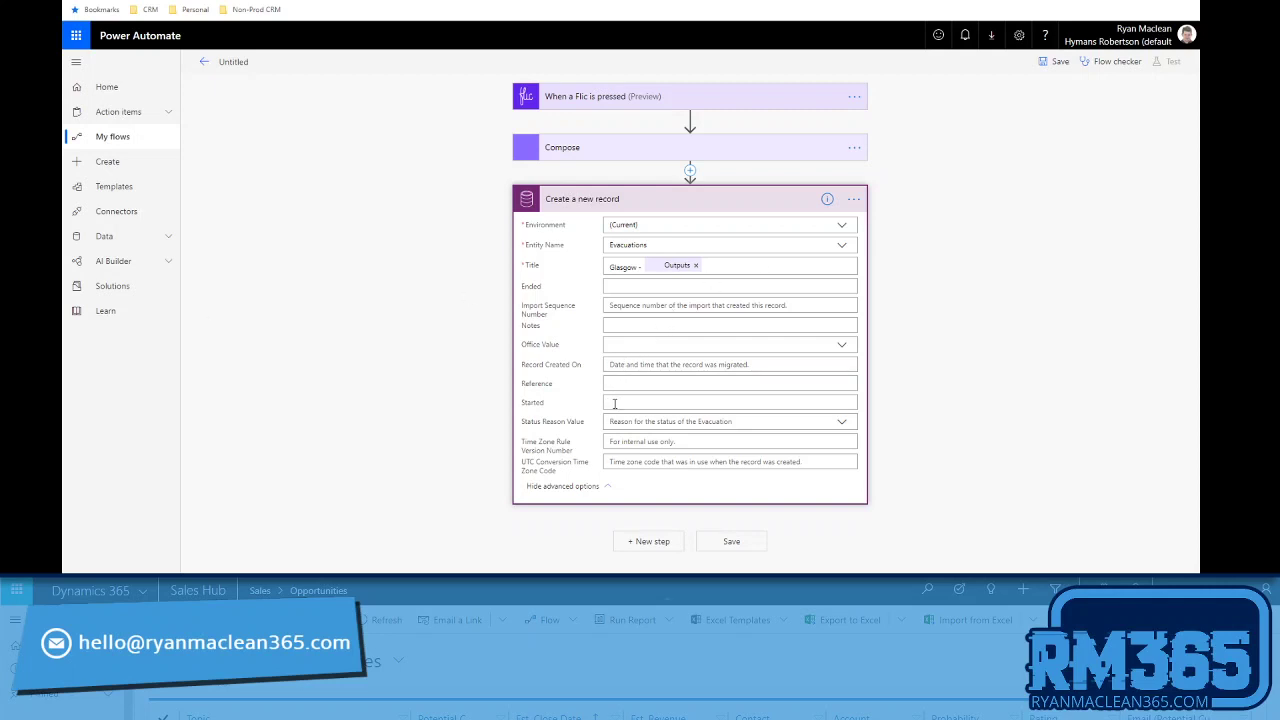
left_click(614, 403)
scroll(950, 490, "down", 1)
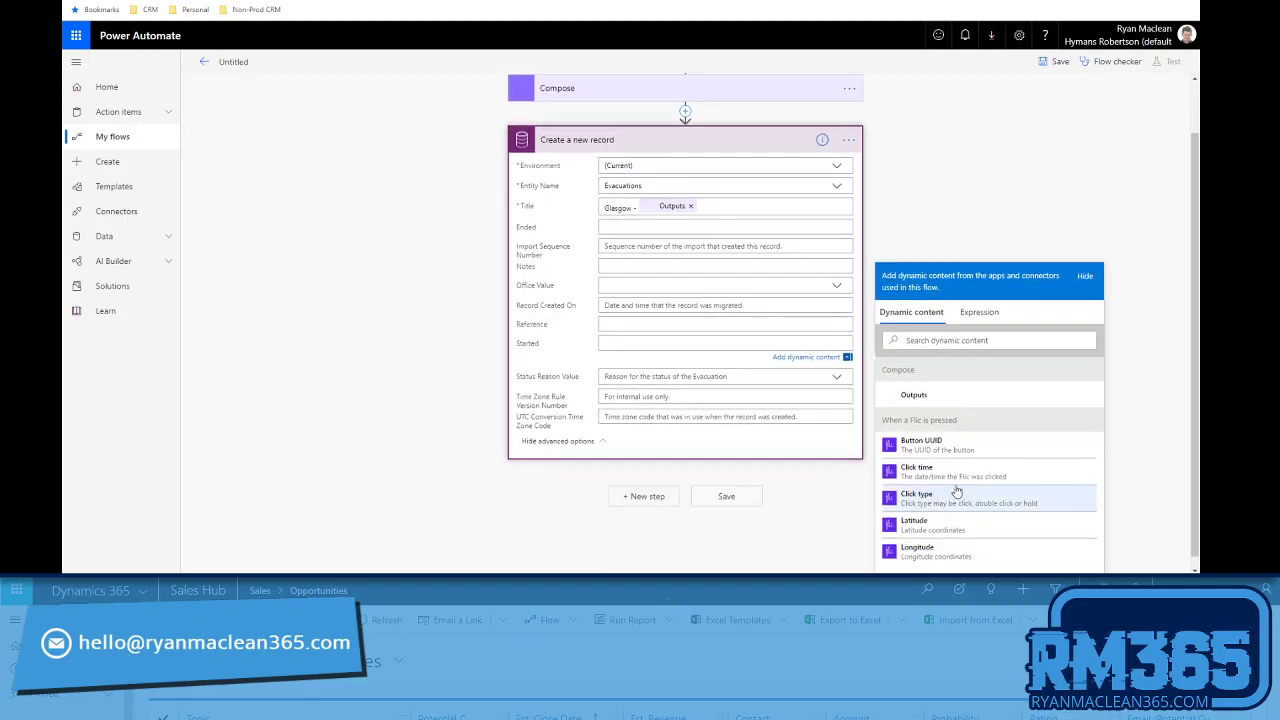
left_click(929, 476)
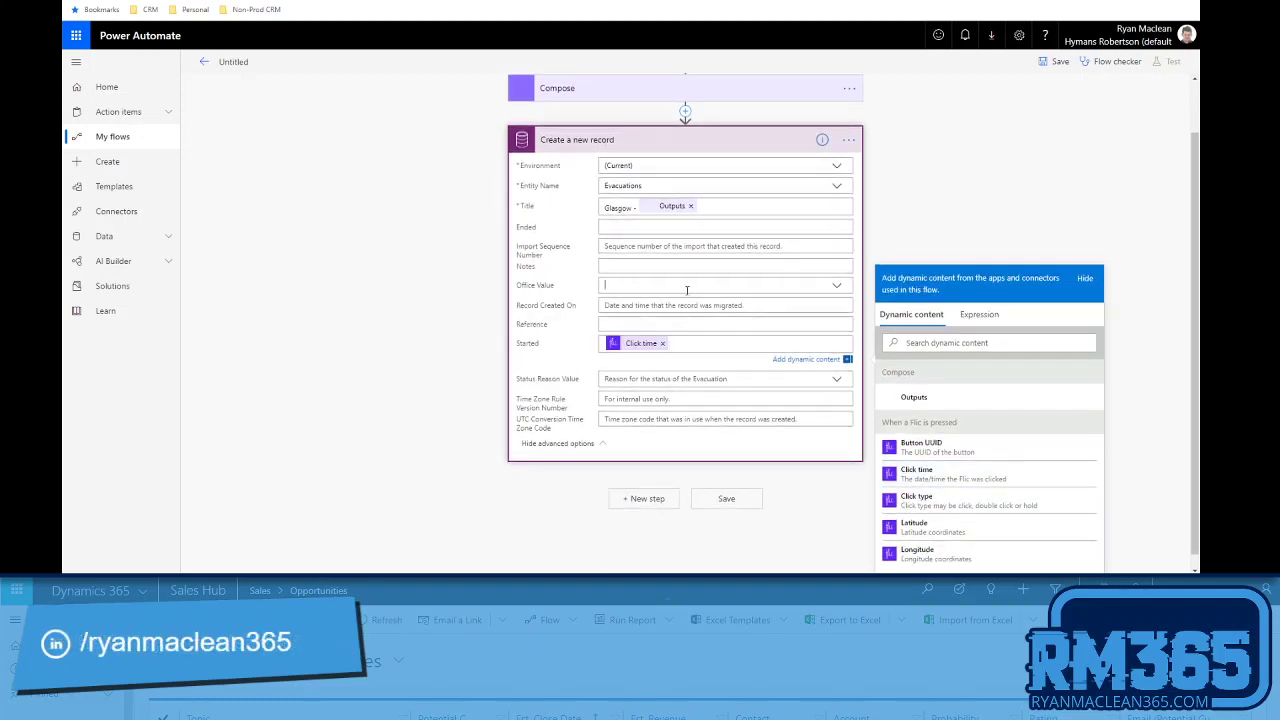
left_click(812, 286)
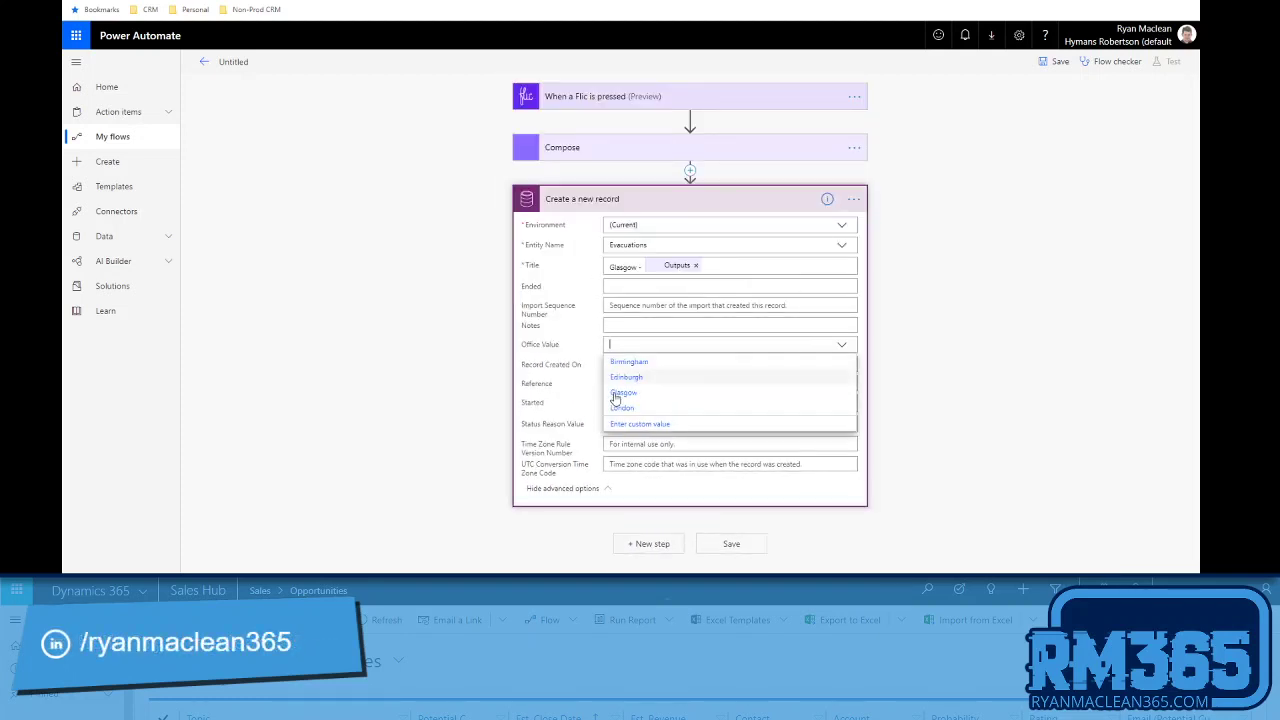
left_click(618, 395)
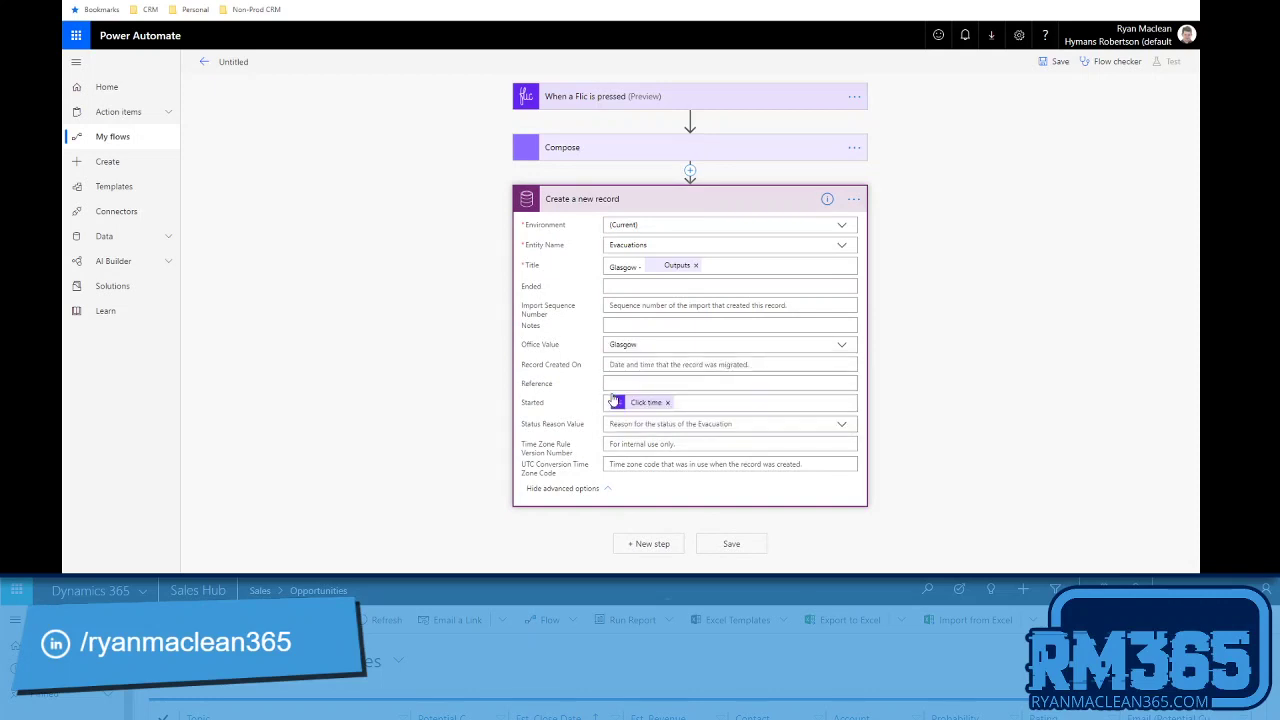
Save the flow and leave the editor for its details page.
left_click(728, 544)
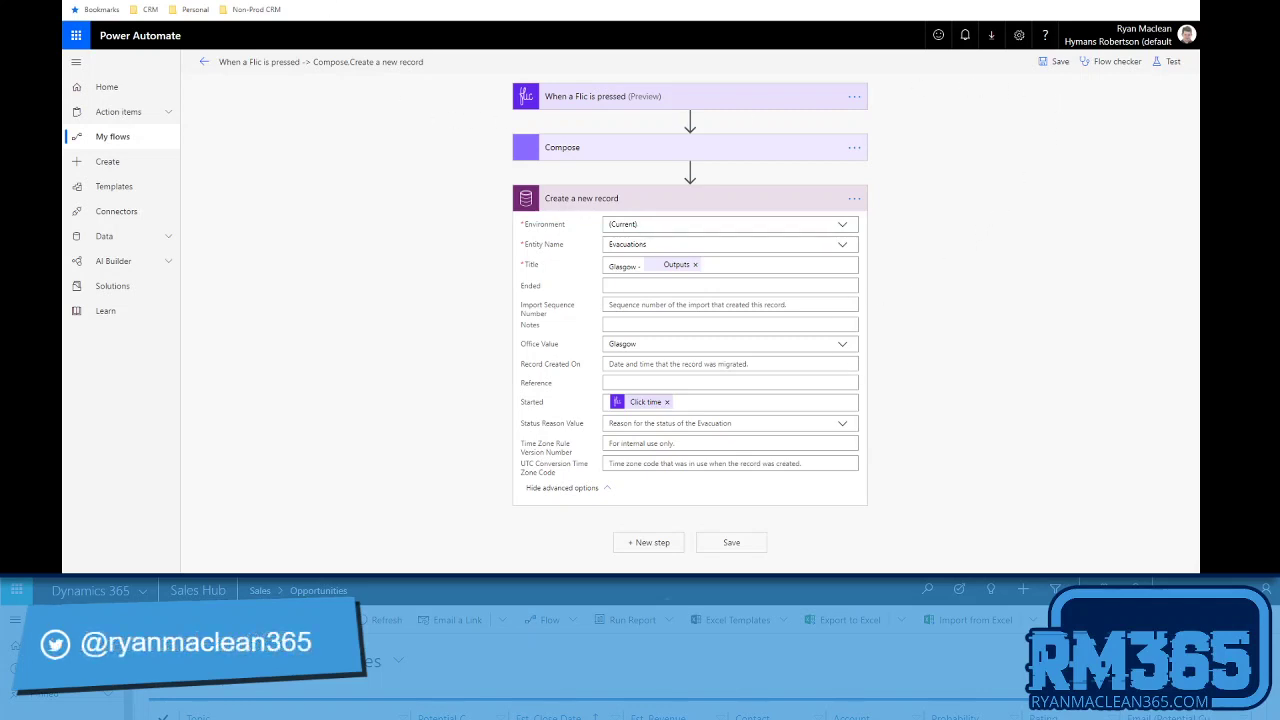
left_click(201, 66)
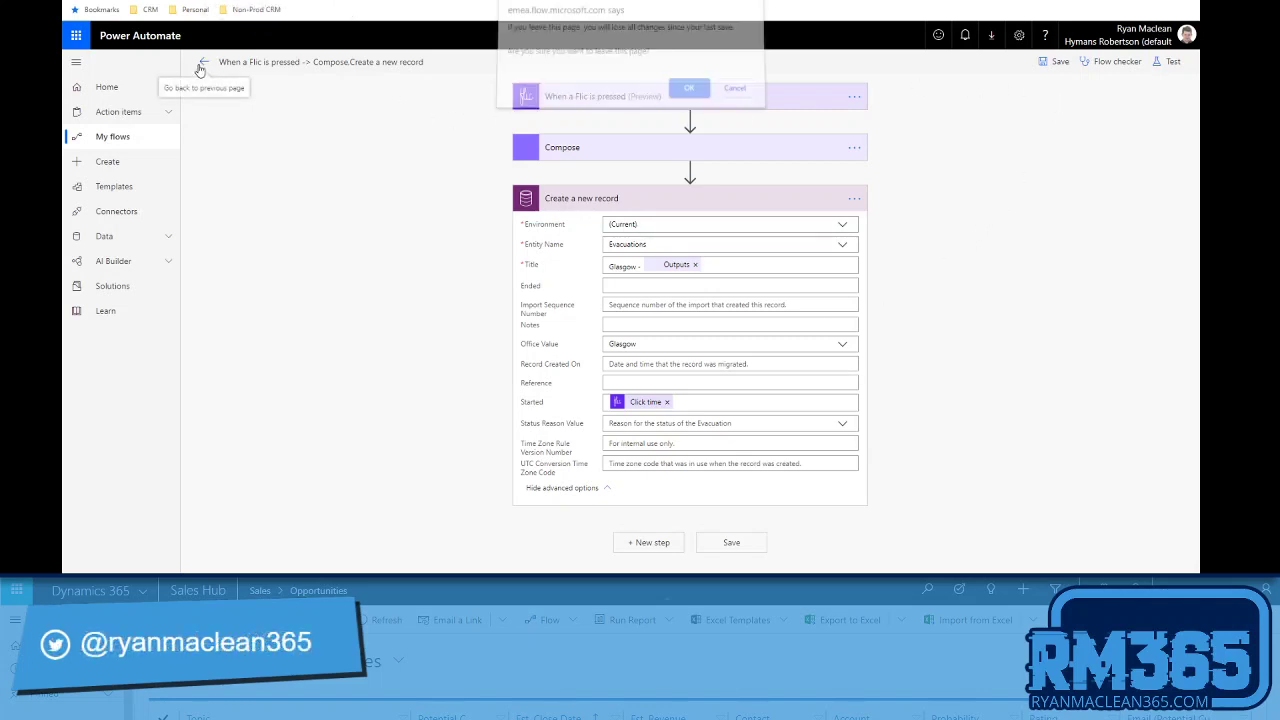
left_click(690, 94)
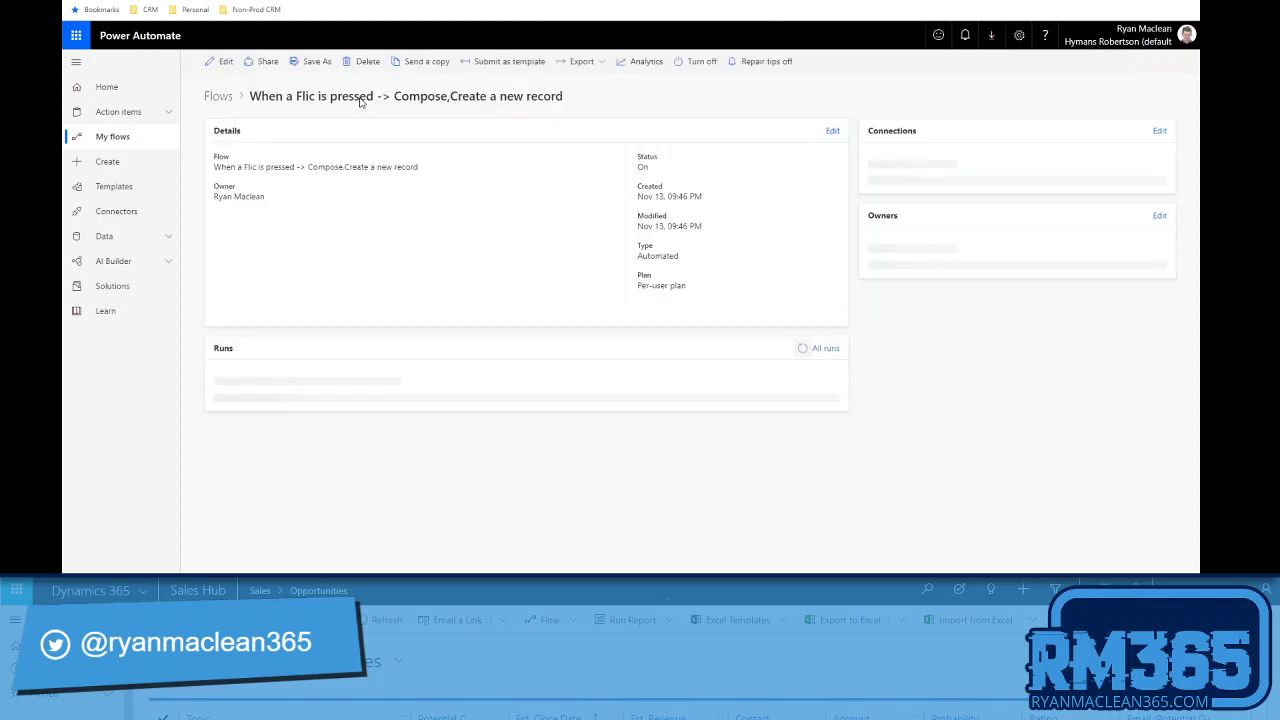
Refresh the flow's run history, then switch to the Evacuations app and open the "Glasgow - 13 November 2019" record.
left_click(802, 350)
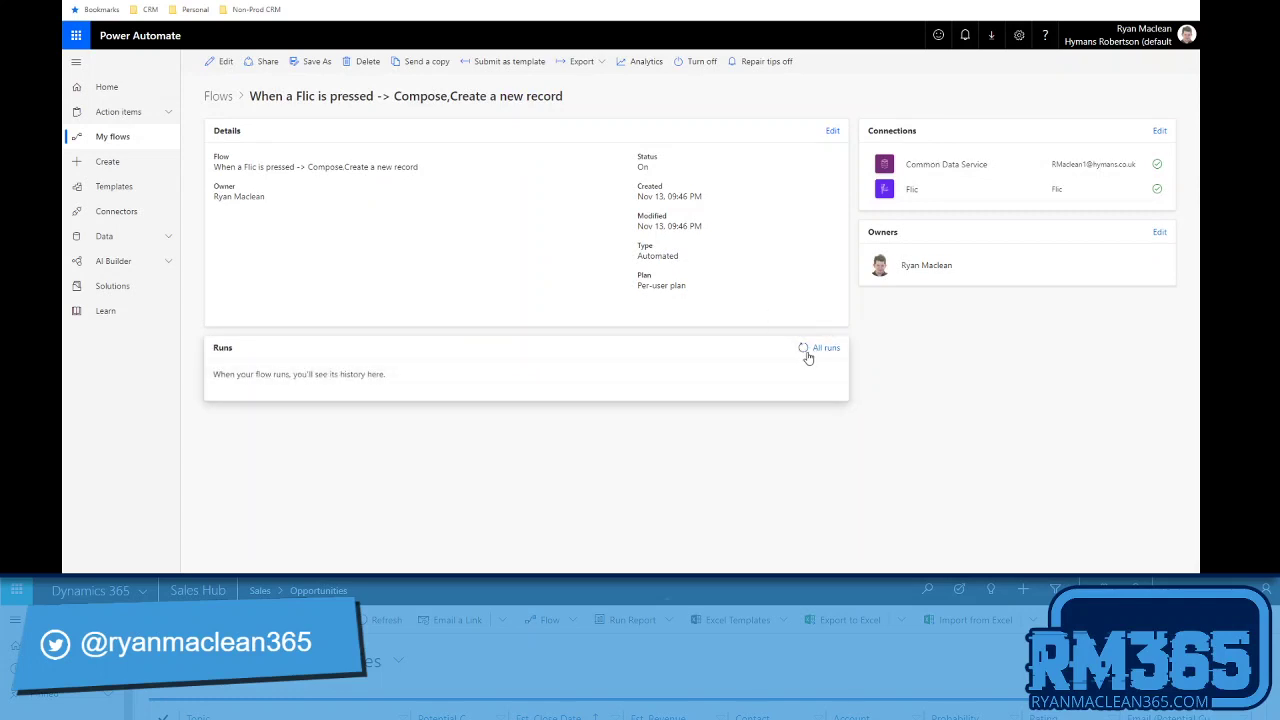
left_click(803, 349)
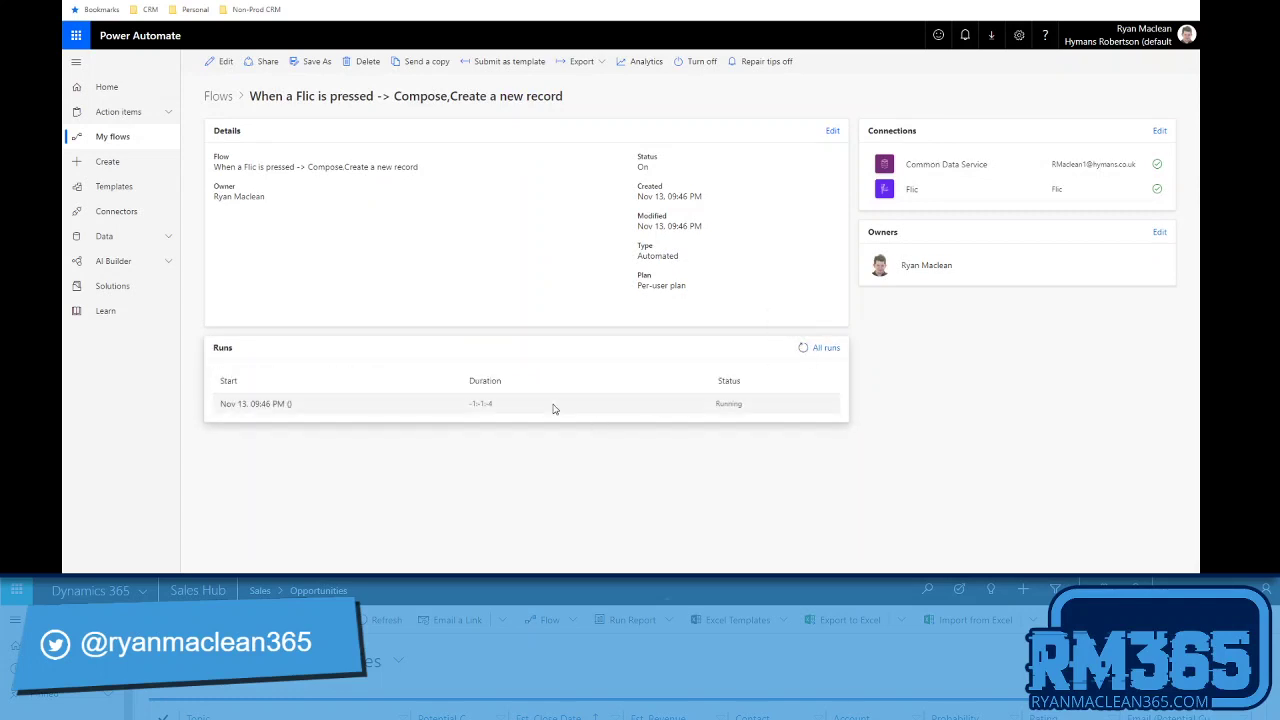
left_click(803, 349)
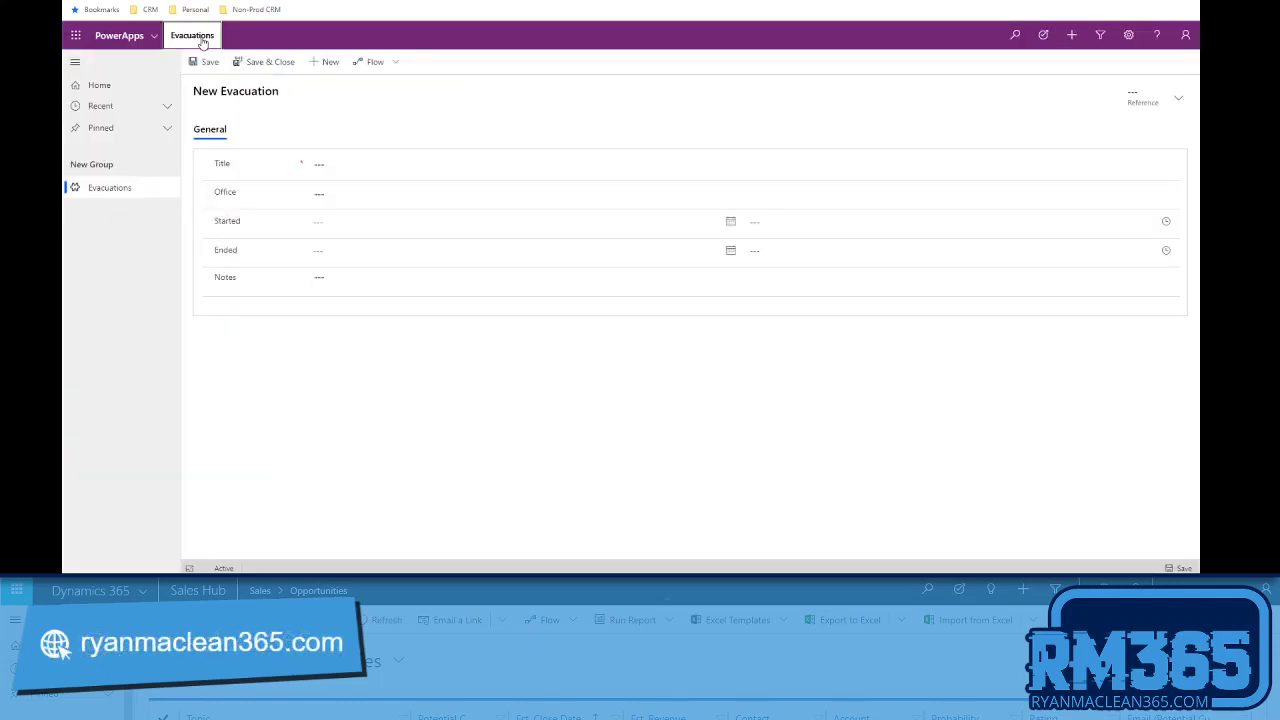
left_click(201, 40)
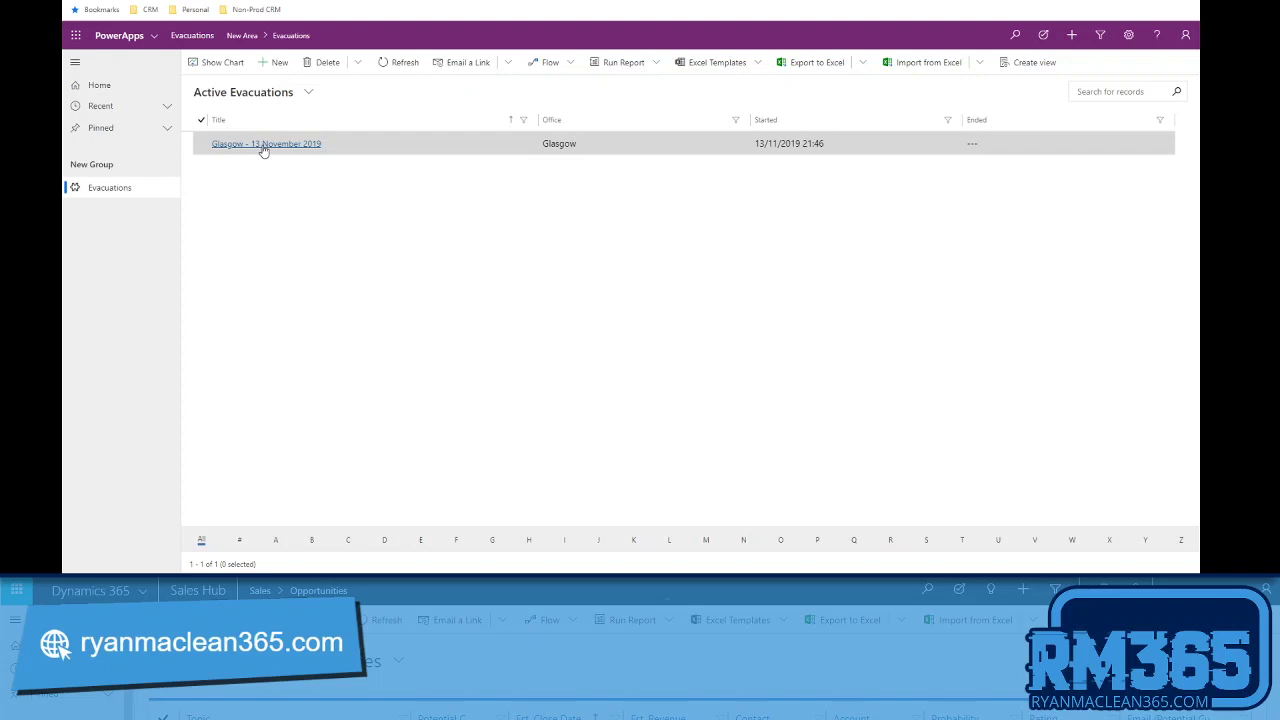
left_click(263, 146)
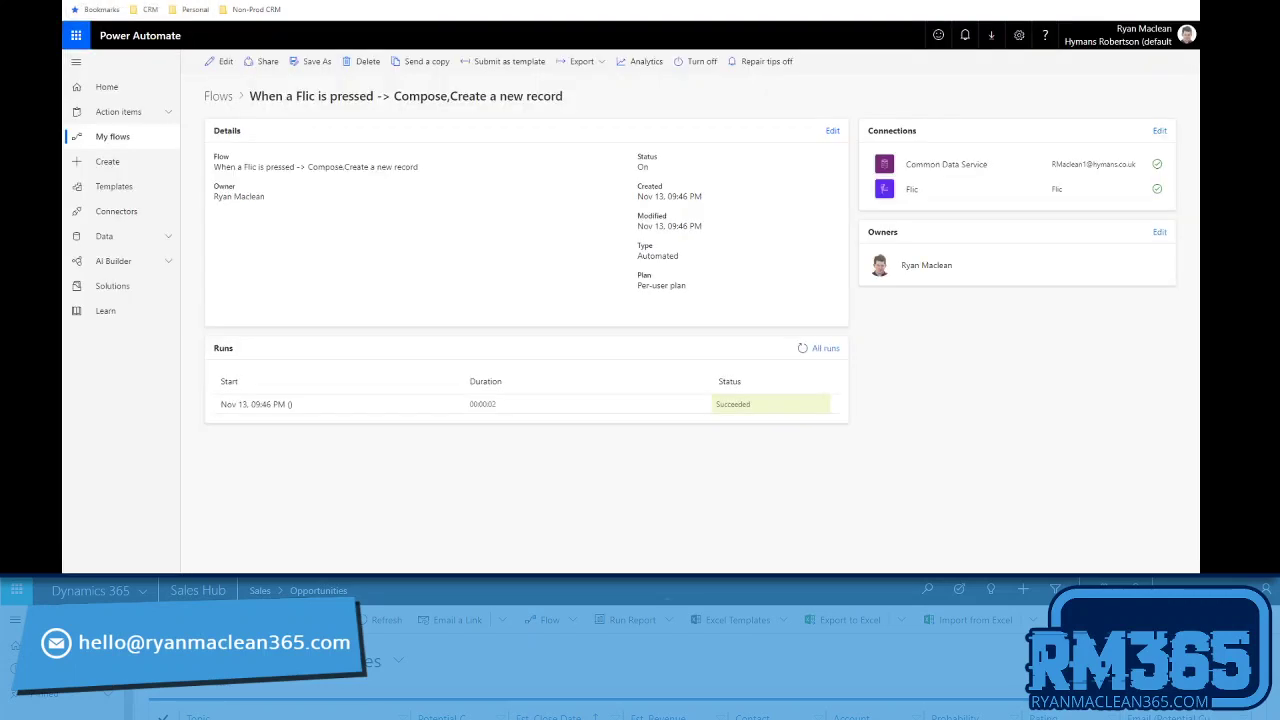
Start a new instant flow from blank in Power Automate, skipping the name and trigger choice.
left_click(115, 140)
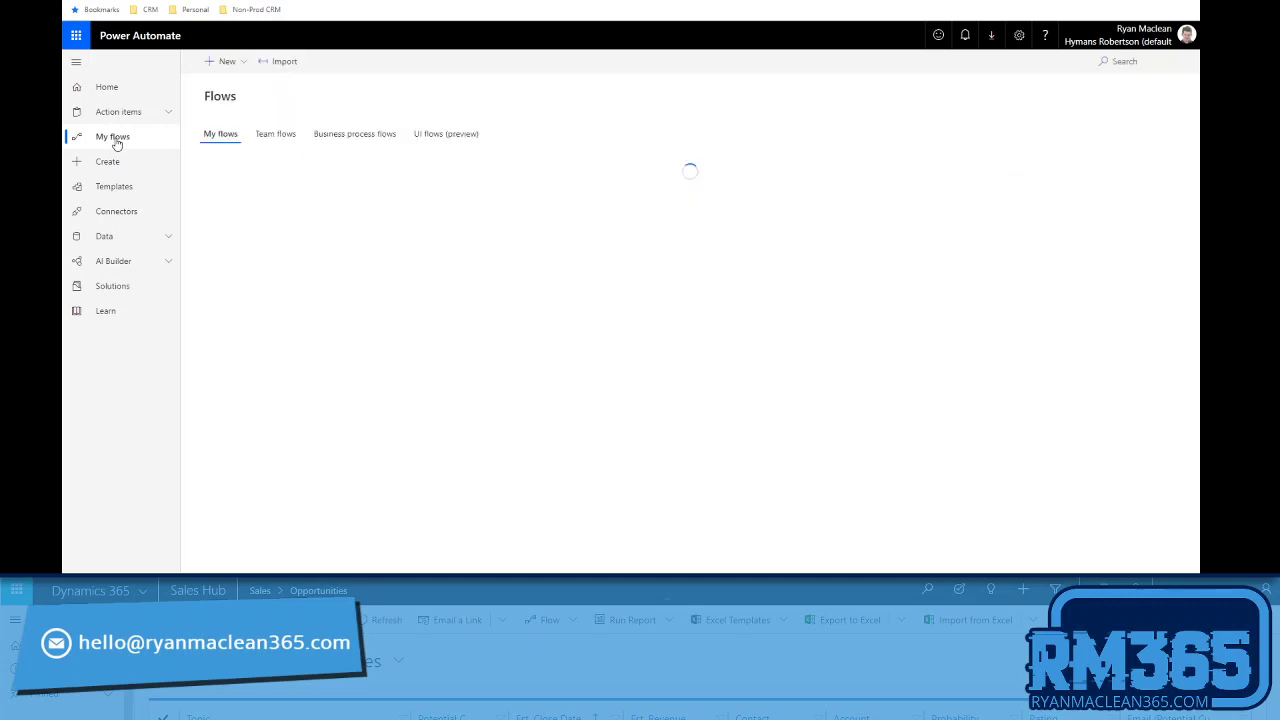
left_click(233, 66)
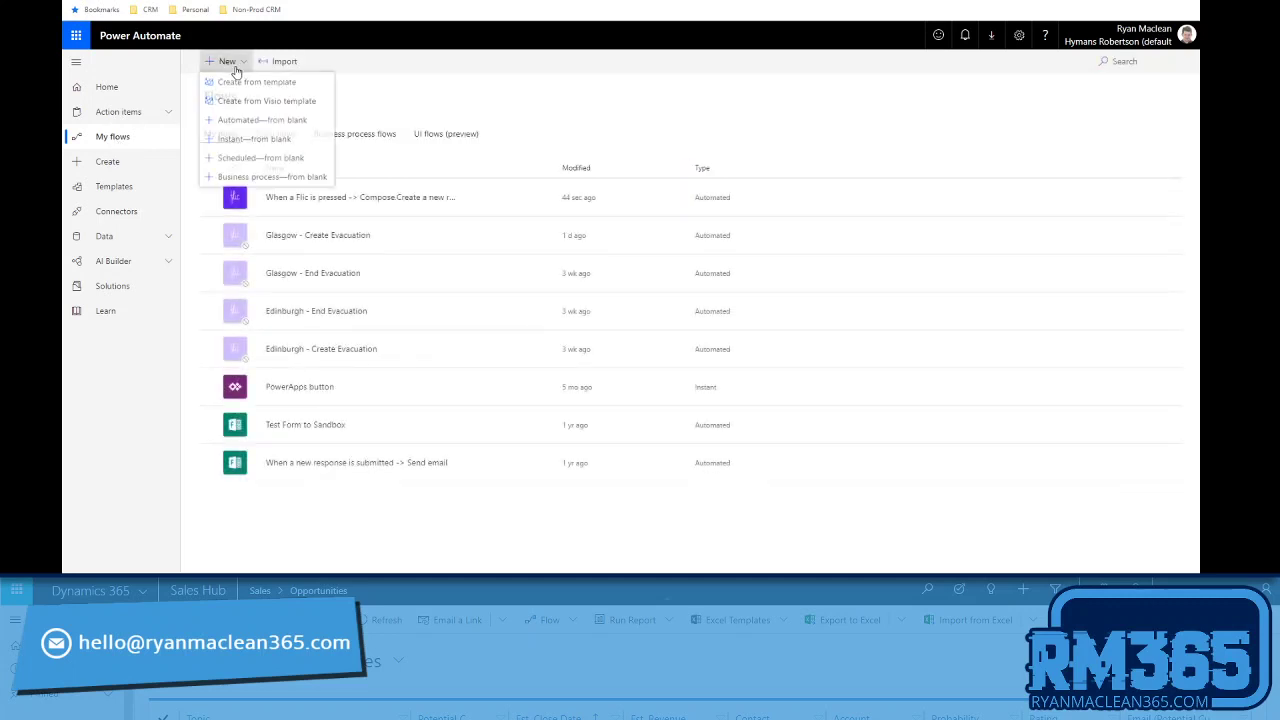
left_click(252, 140)
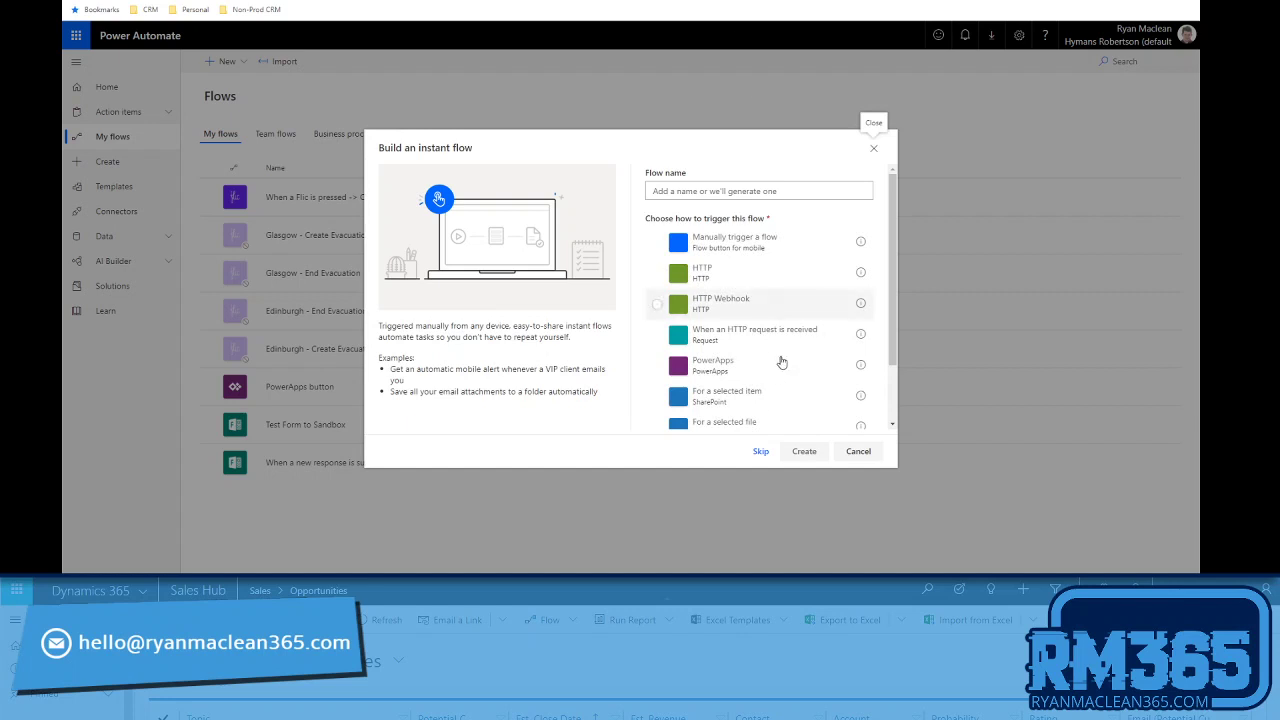
left_click(761, 452)
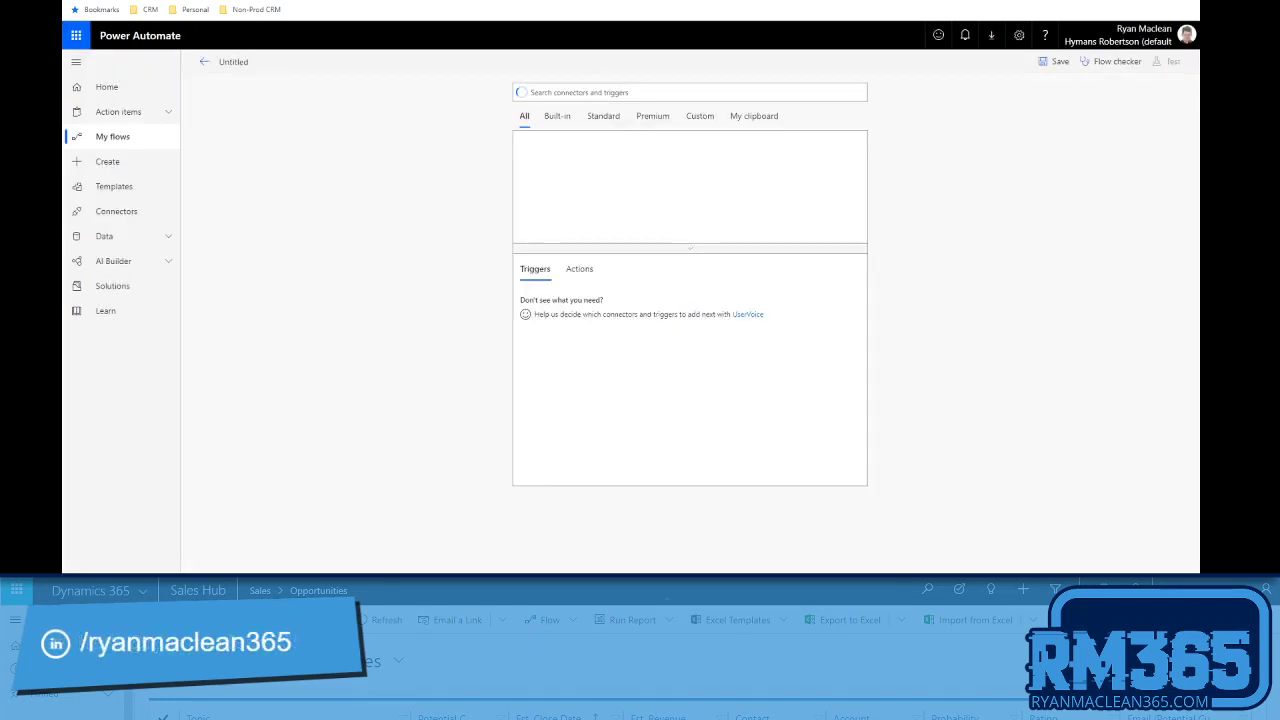
Add the "When a Flic is pressed" trigger for the My Flic button with the double click event.
left_click(622, 91)
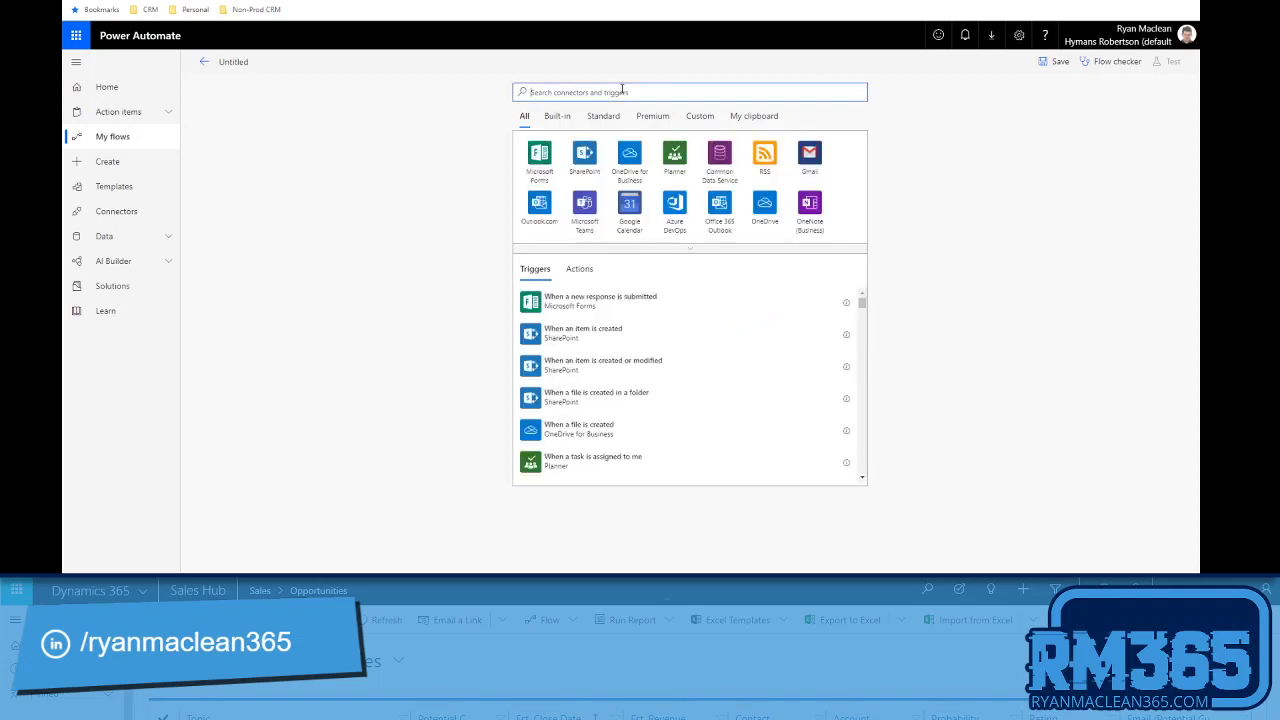
type("flic")
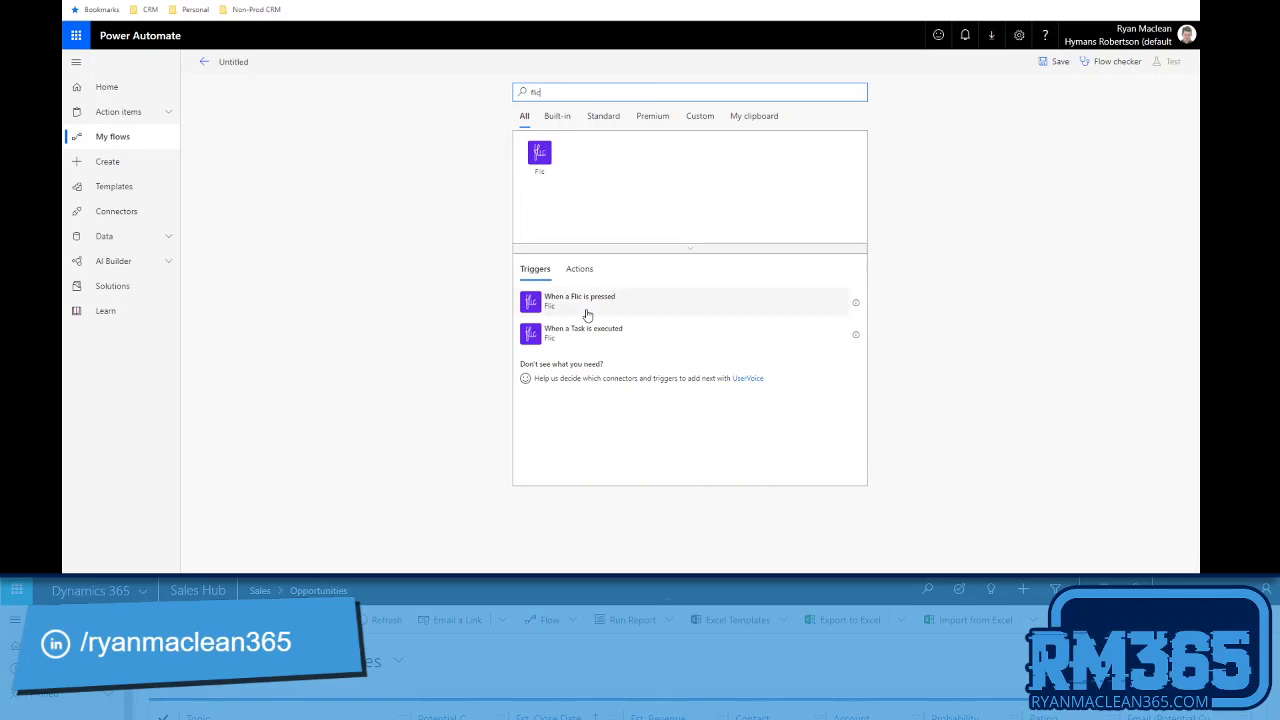
left_click(589, 314)
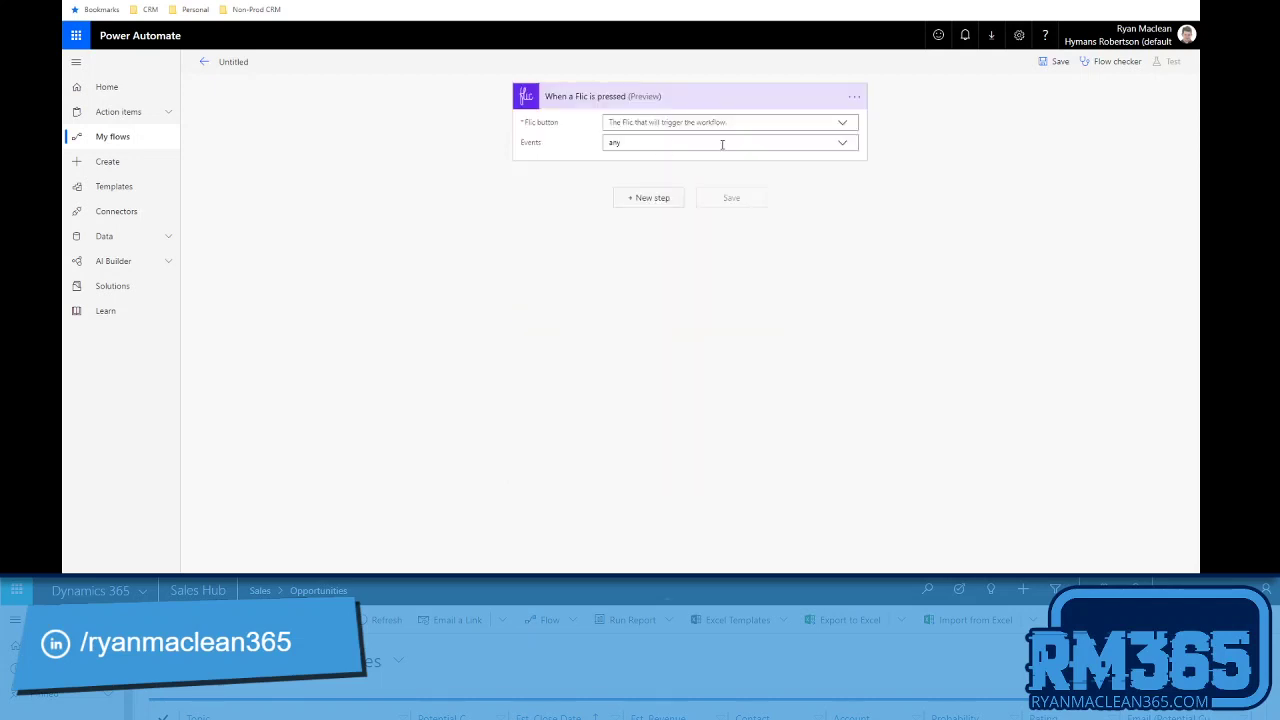
left_click(842, 122)
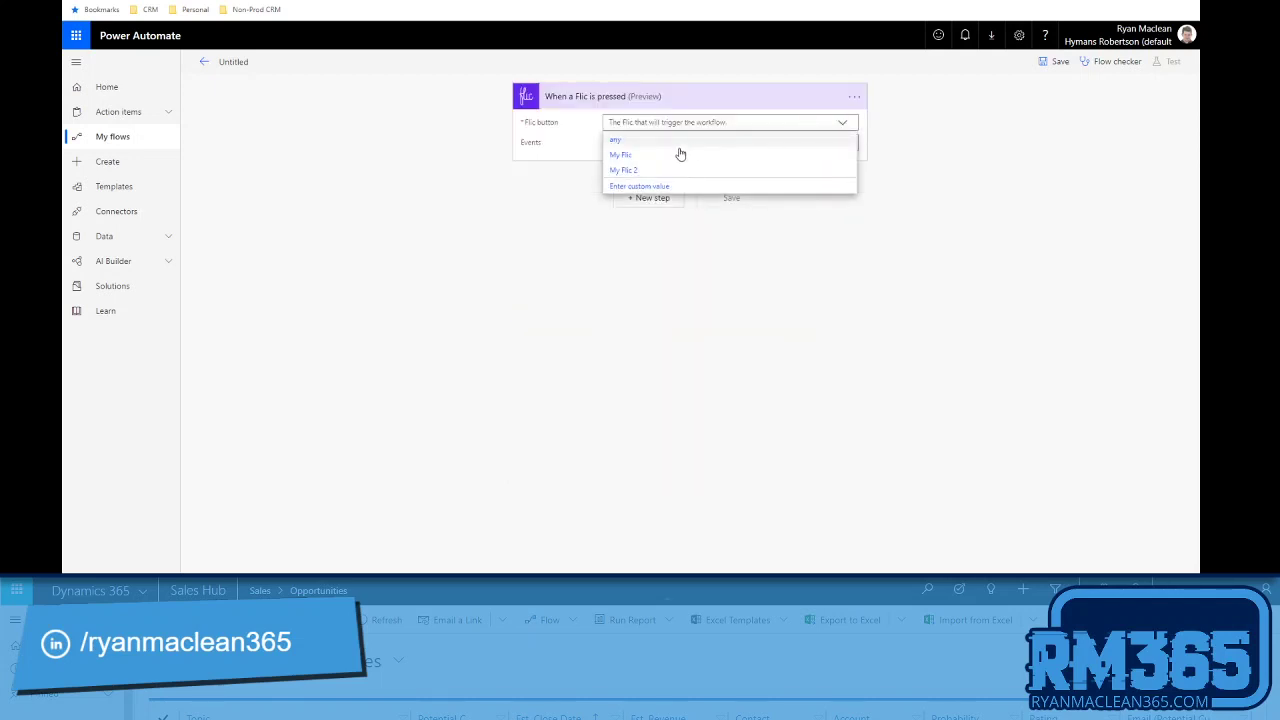
left_click(632, 157)
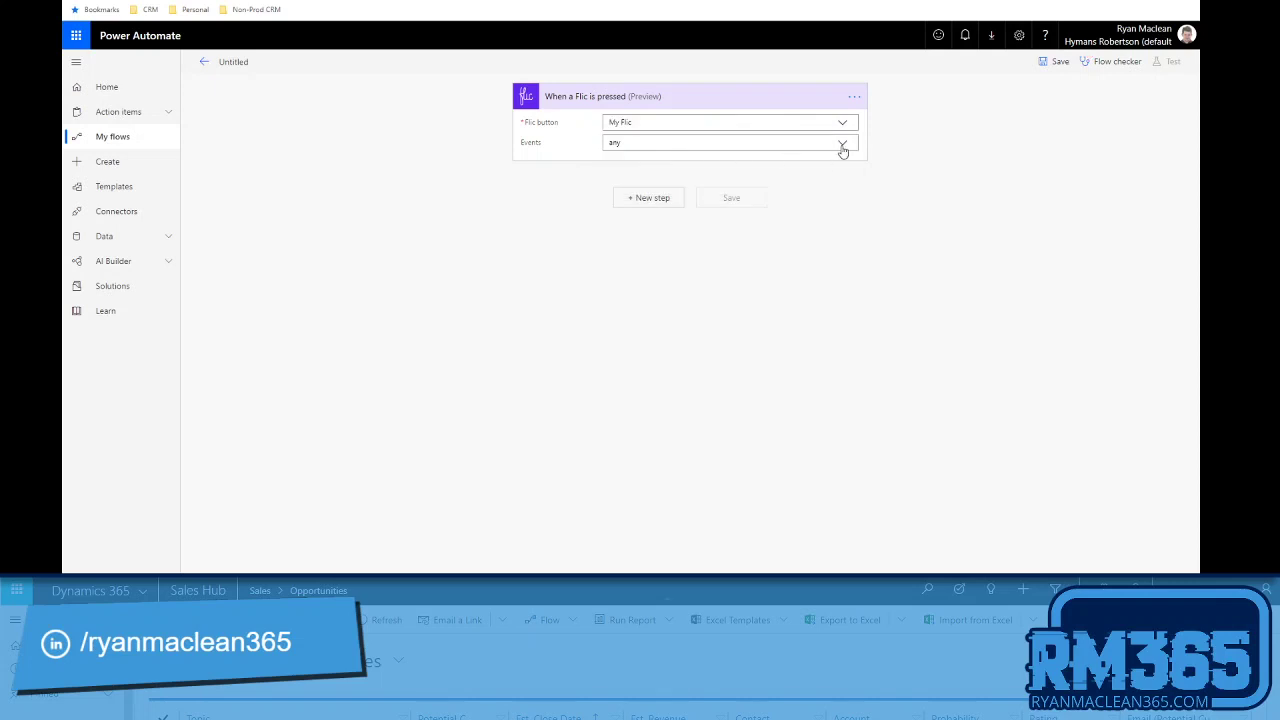
left_click(842, 143)
left_click(632, 176)
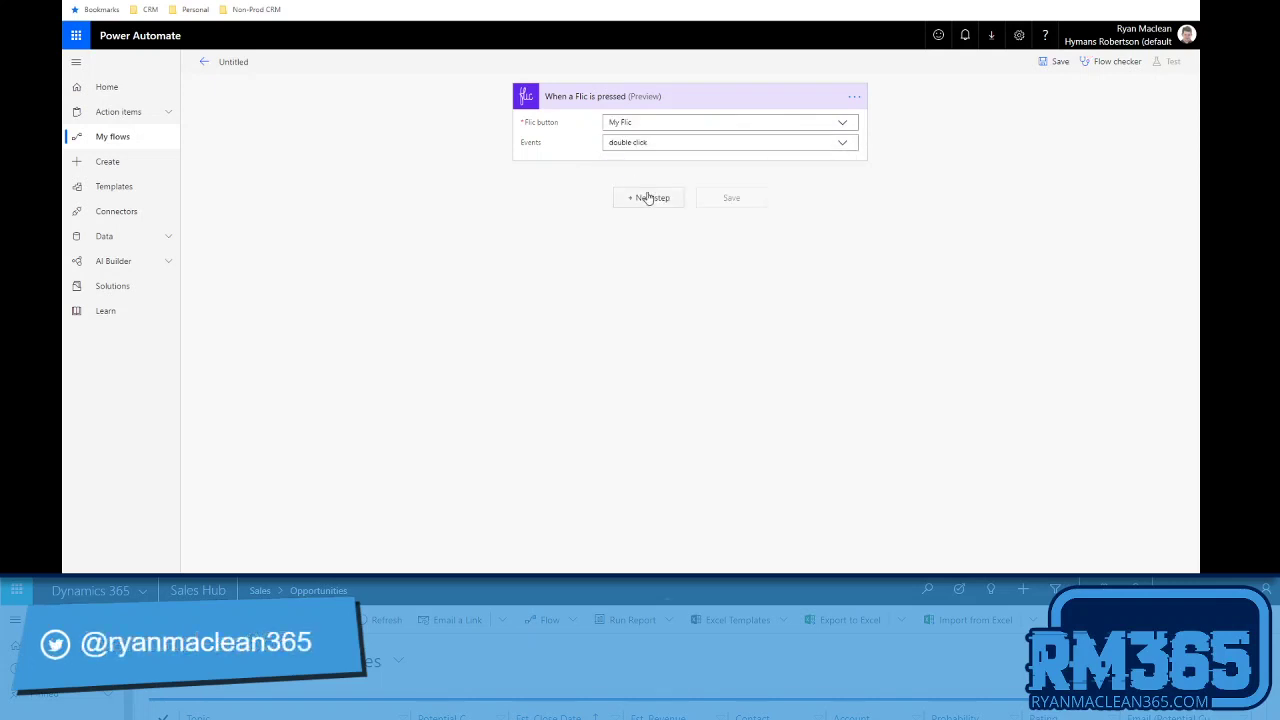
Add a Common Data Service "List records" action for the (Current) environment and the Evacuations entity.
left_click(652, 198)
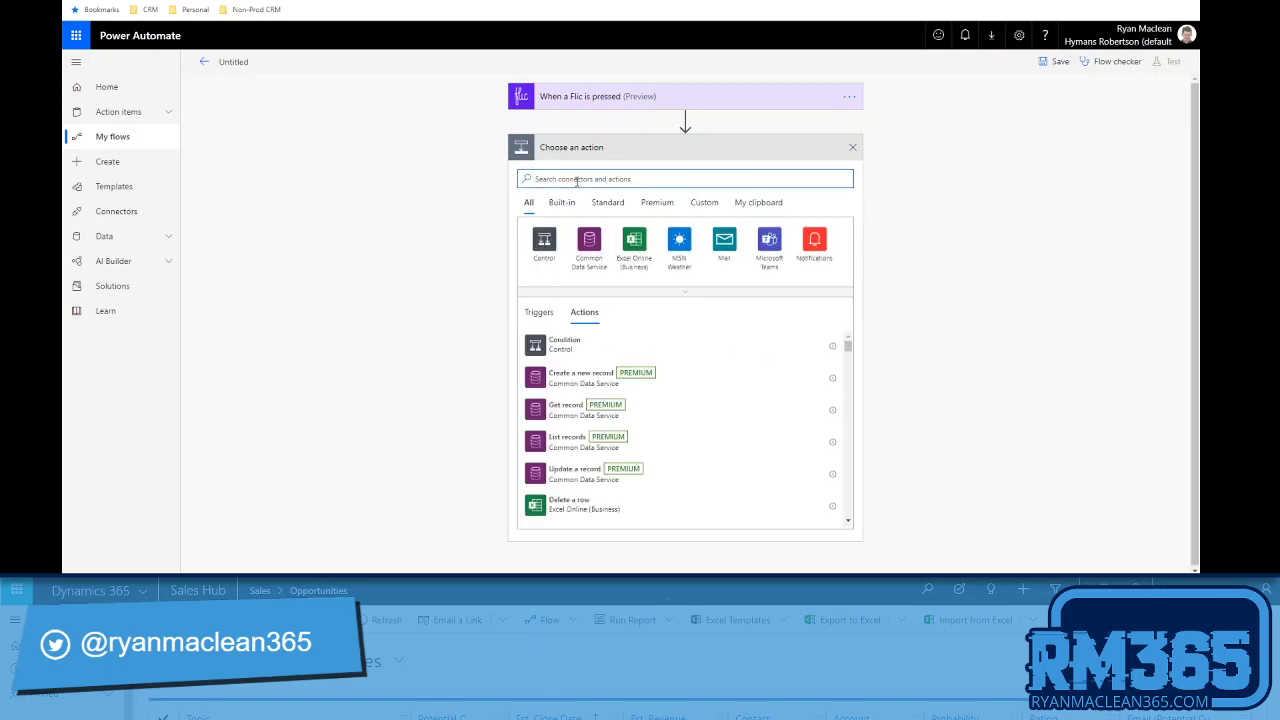
left_click(588, 444)
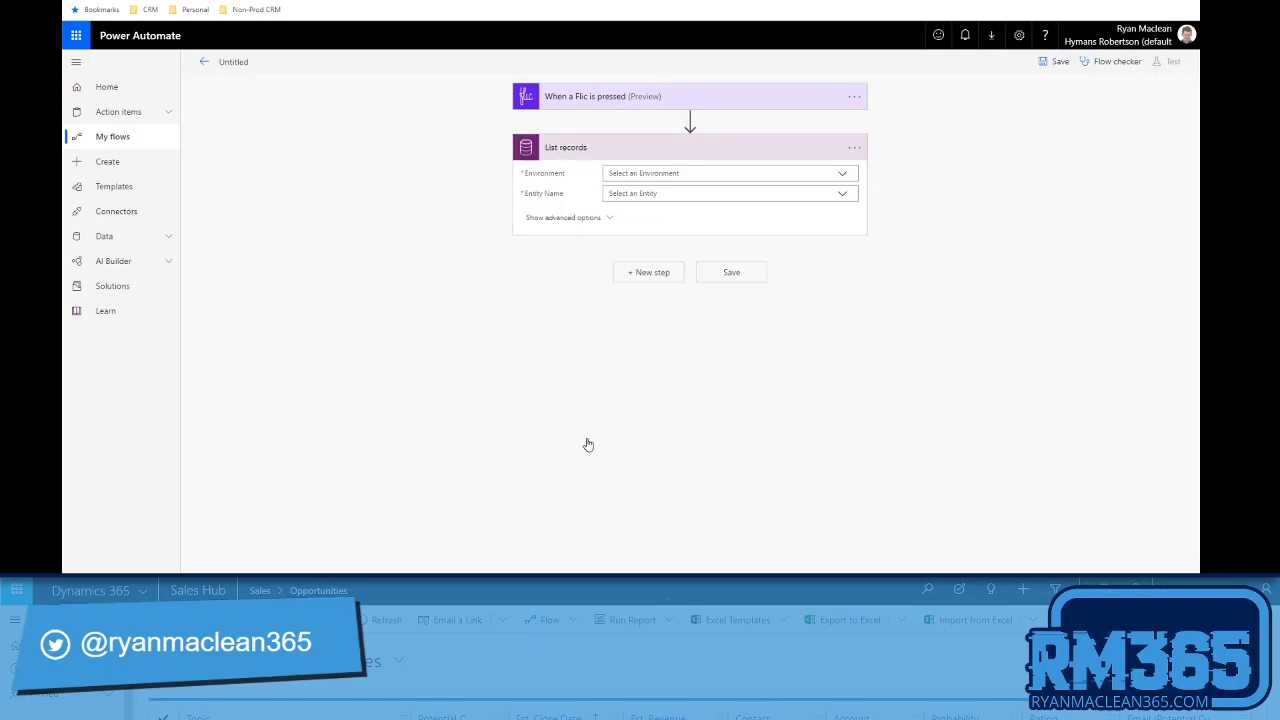
left_click(847, 177)
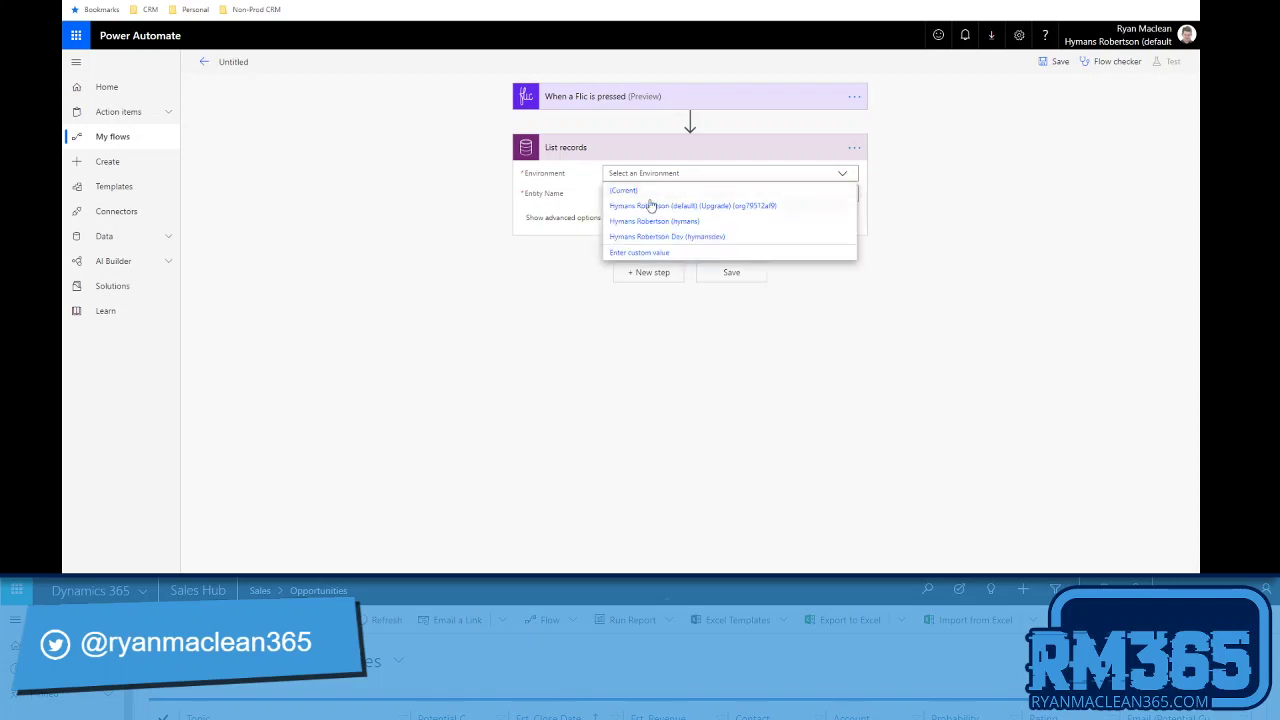
left_click(633, 194)
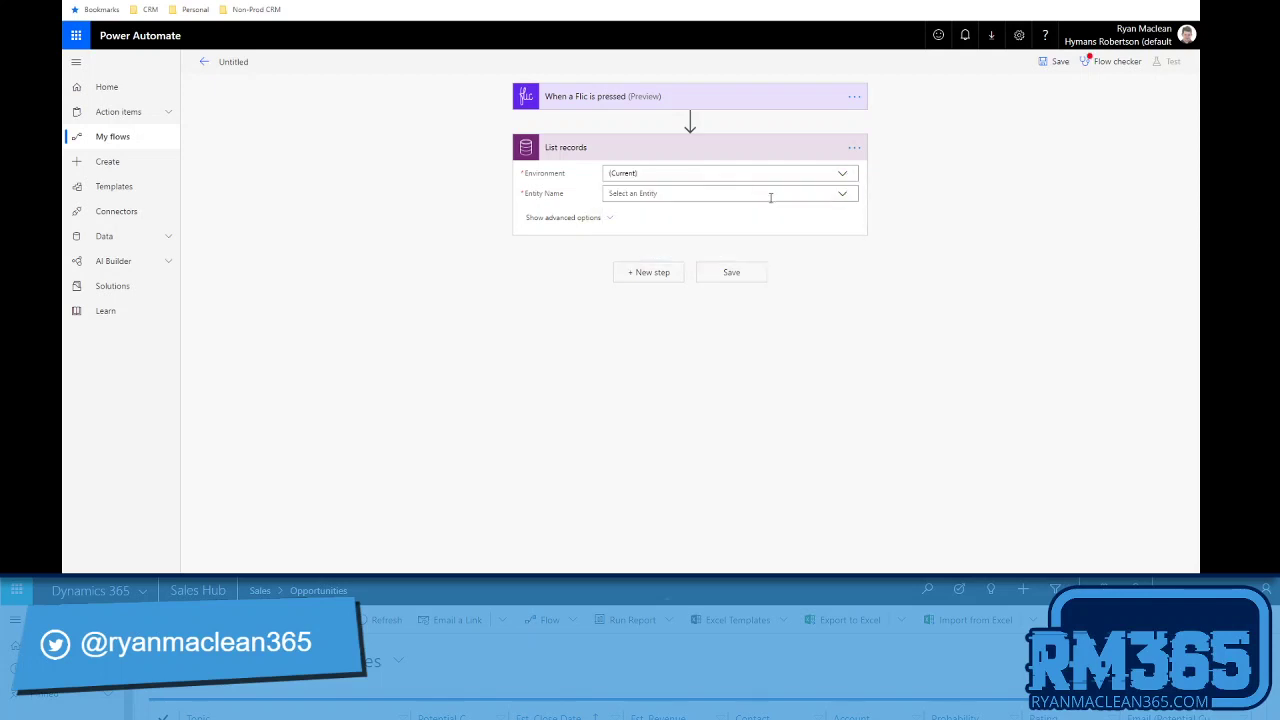
left_click(845, 196)
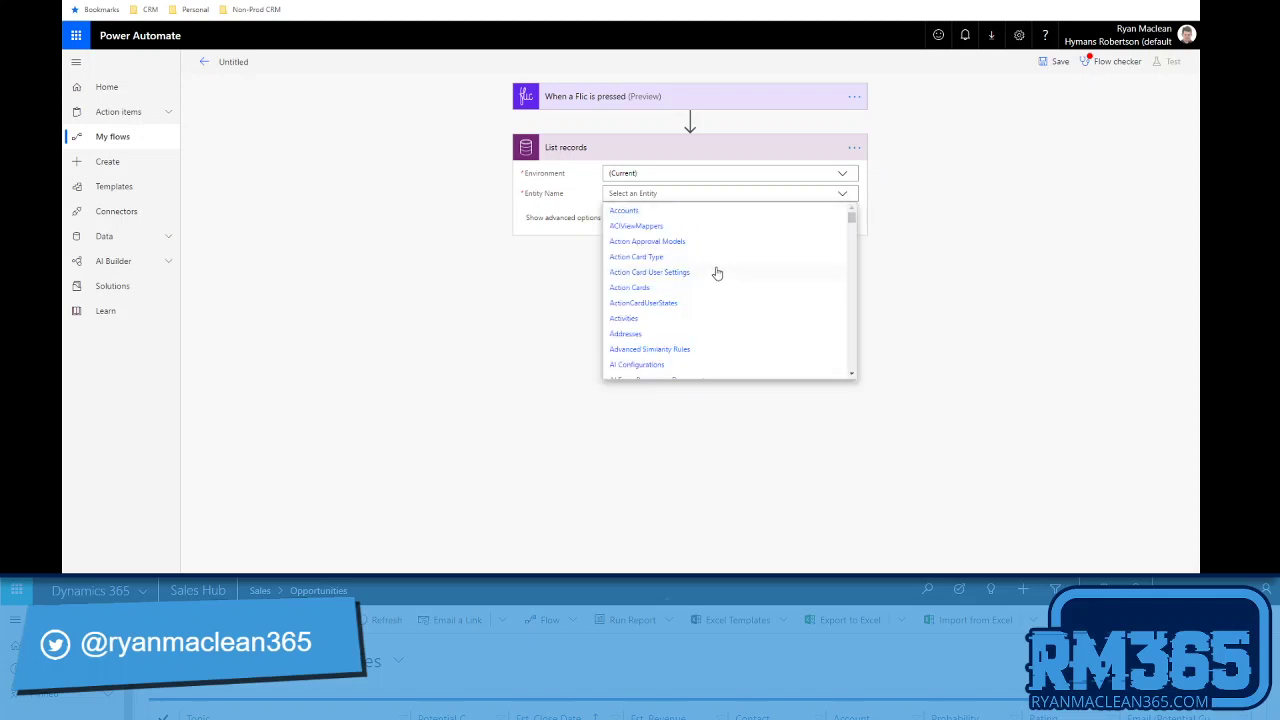
scroll(650, 250, "down", 3)
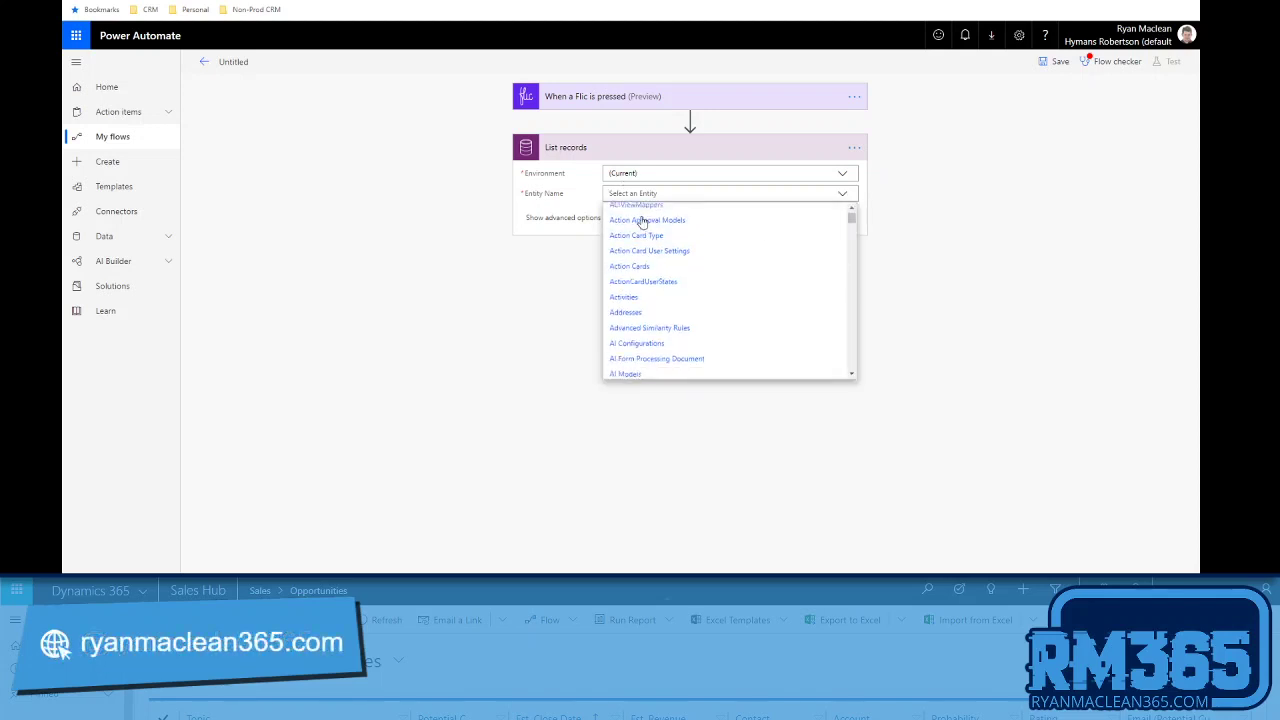
scroll(651, 264, "down", 10)
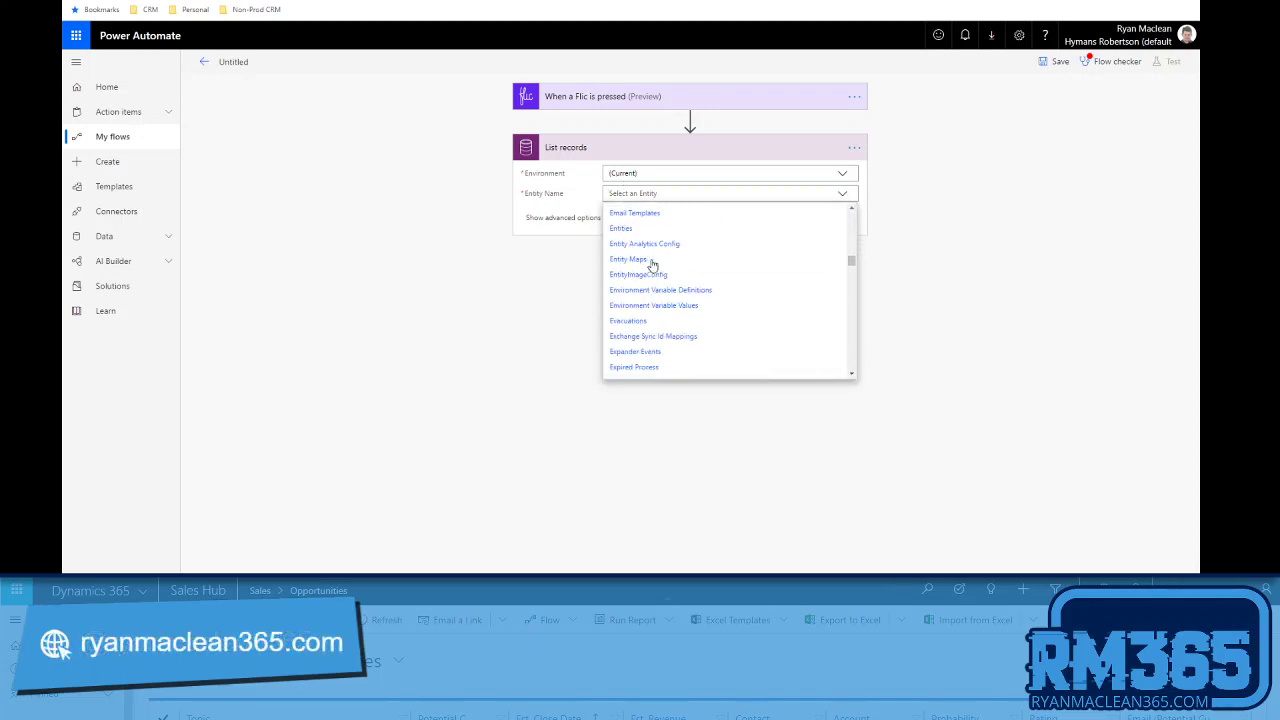
left_click(630, 322)
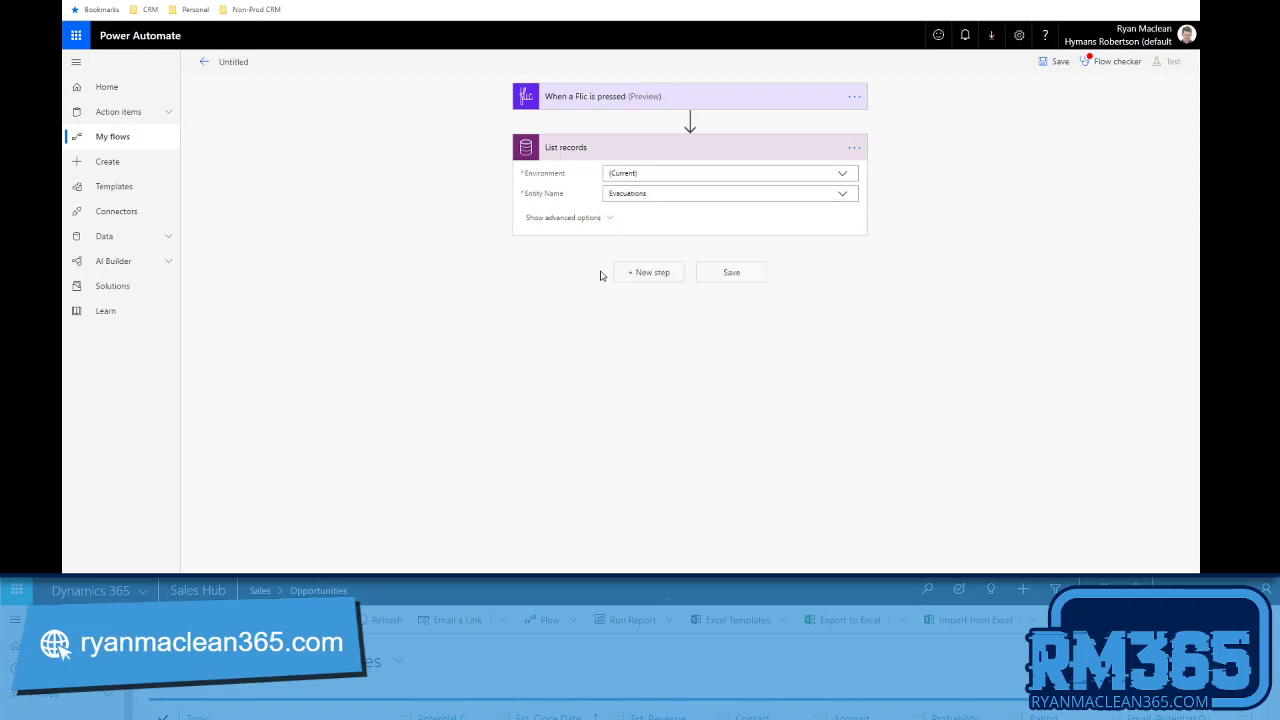
Show the List records advanced options, then switch to the FetchXML query builder and inspect the evacuation query's office and statecode conditions.
left_click(609, 220)
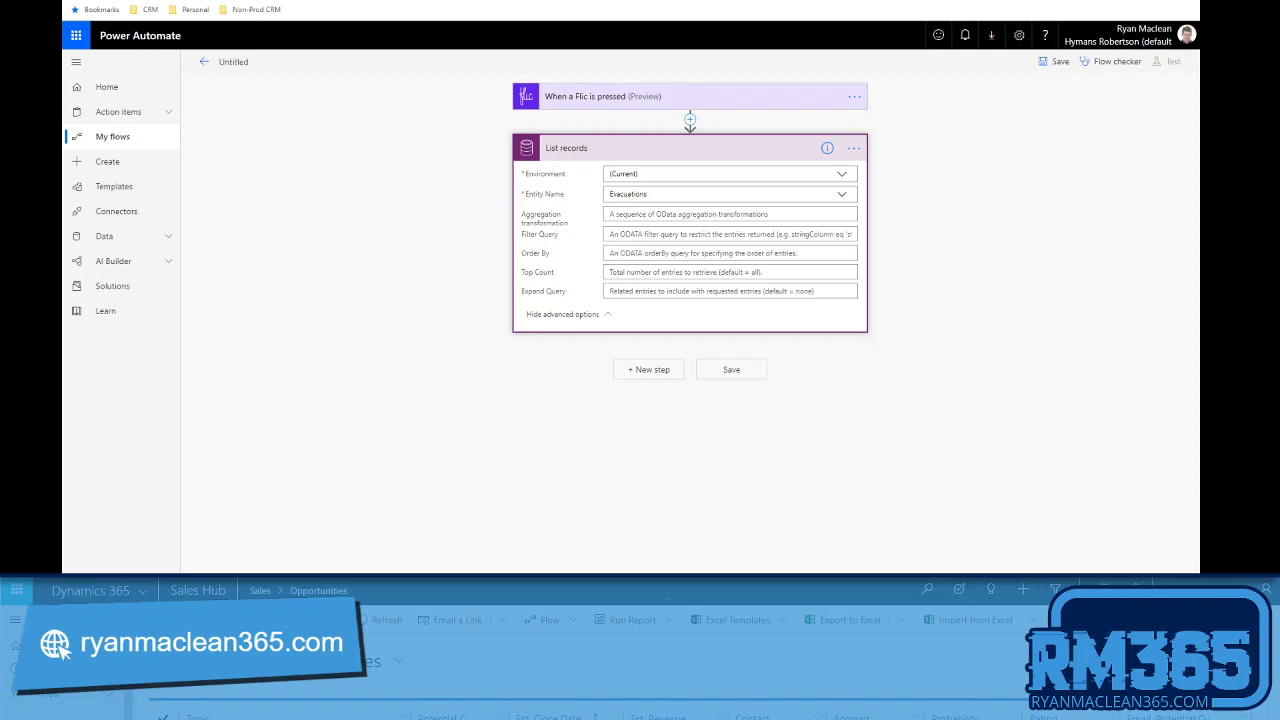
left_click(115, 514)
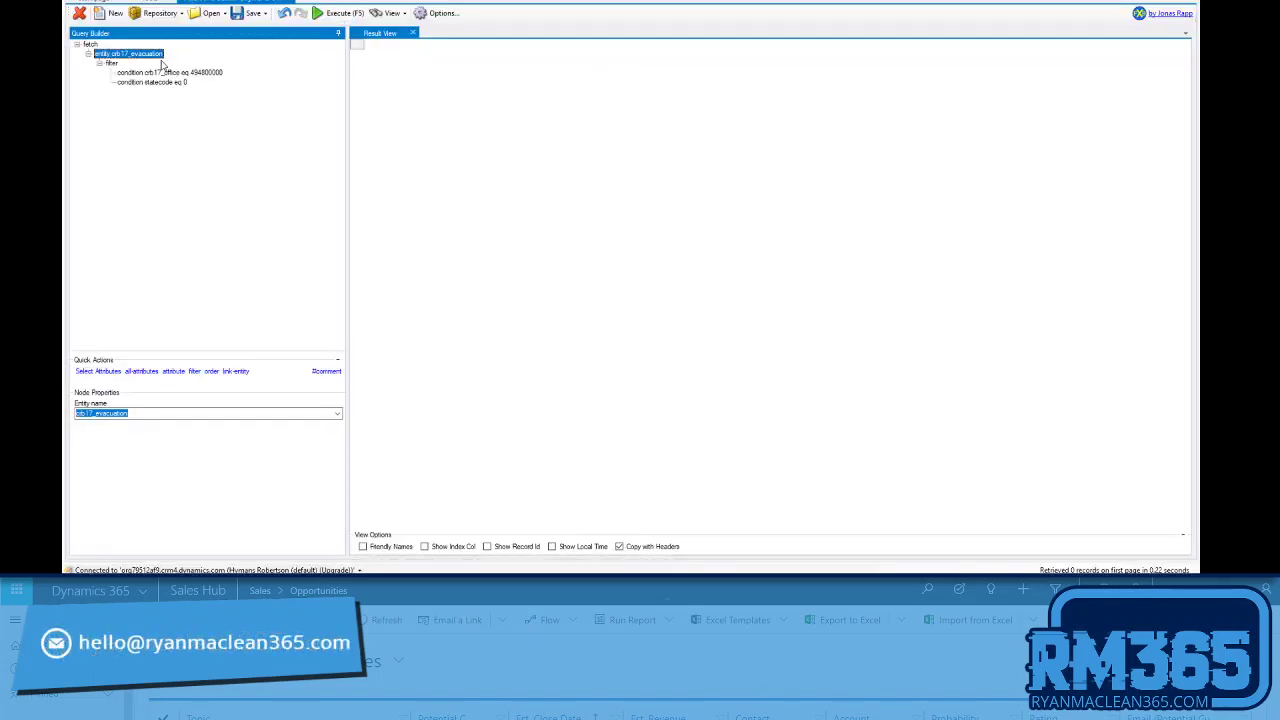
mouse_move(129, 58)
left_click(130, 73)
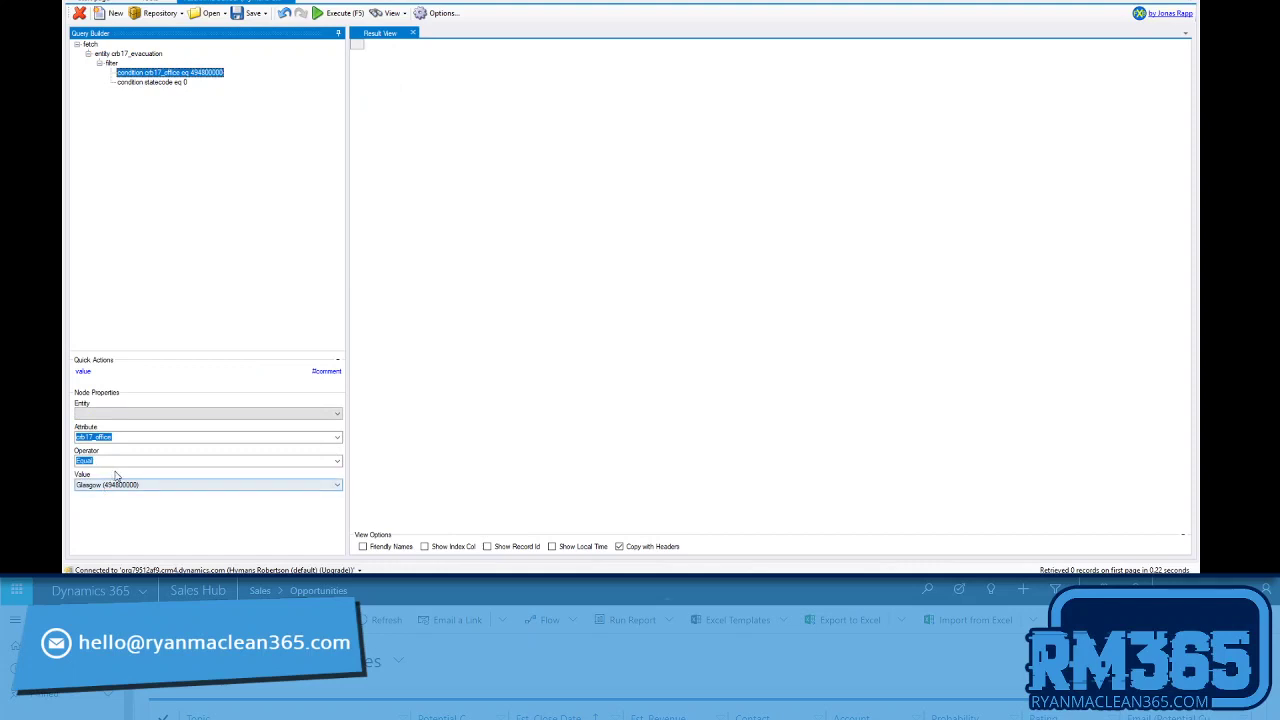
left_click(160, 83)
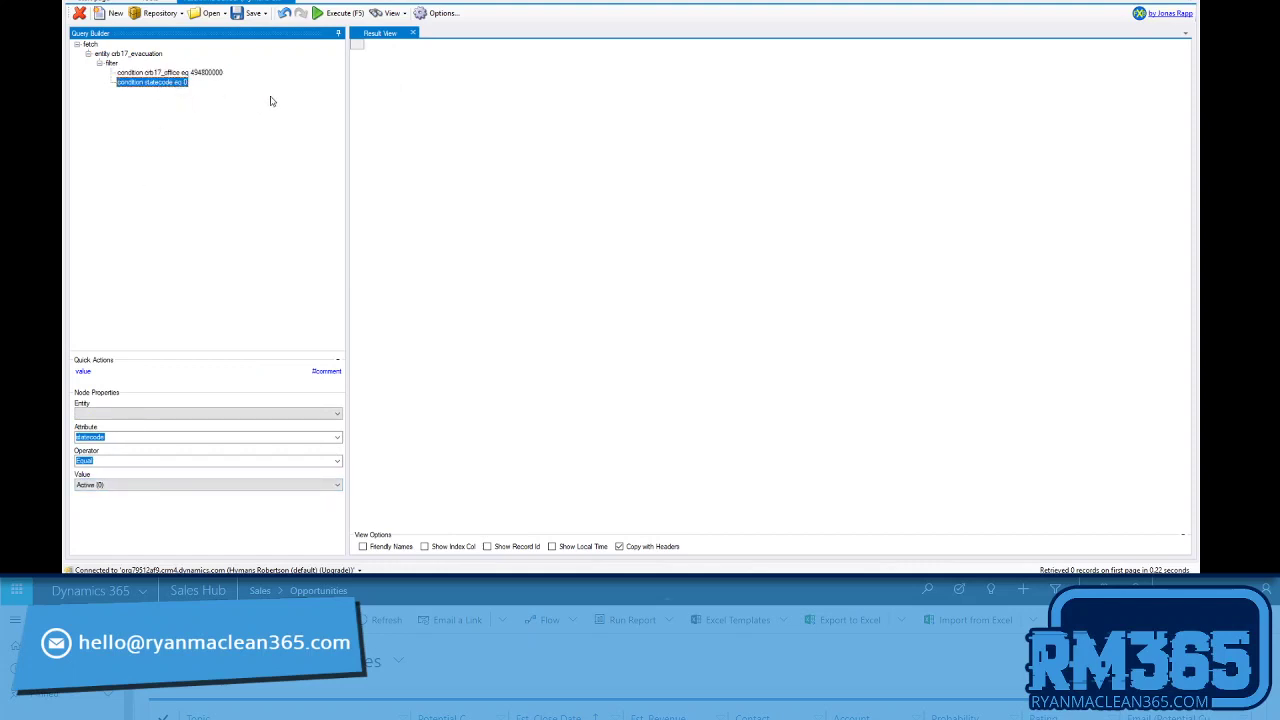
Generate the Flow List Parameters for the evacuation query and copy its filter query, then close the parameters dialog.
left_click(390, 13)
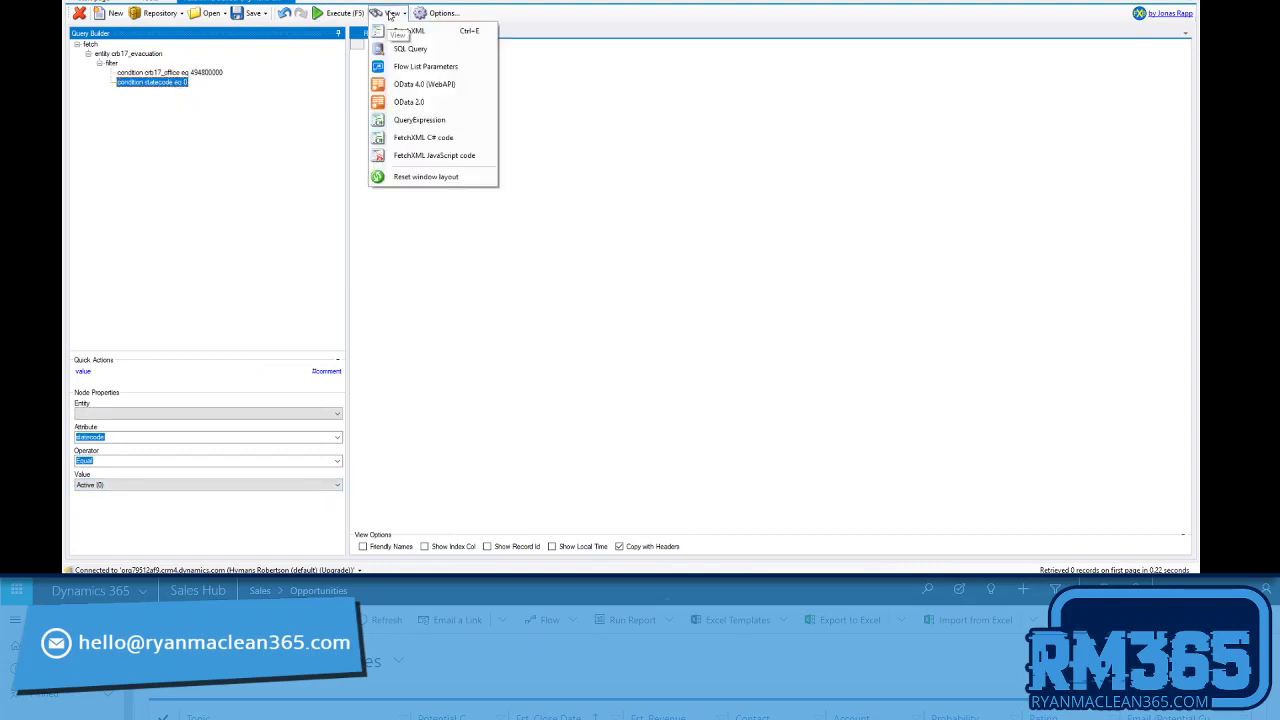
left_click(427, 67)
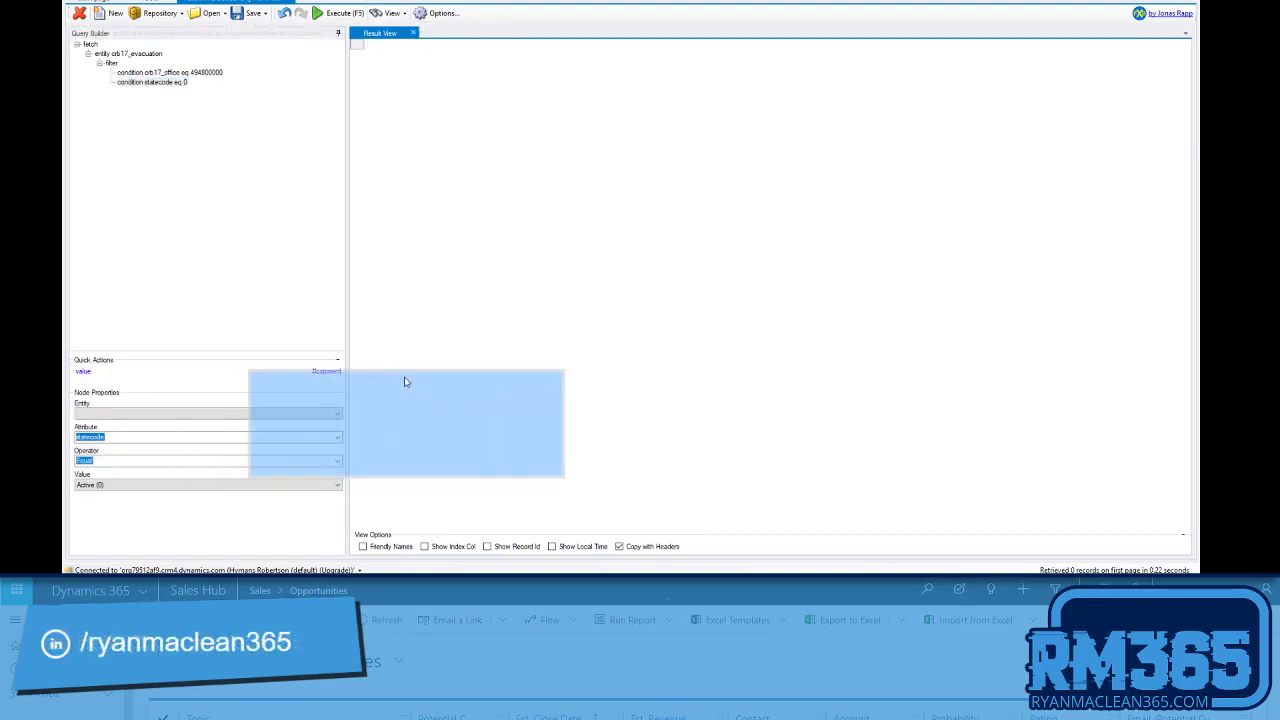
left_click_drag(406, 380, 525, 233)
left_click(521, 264)
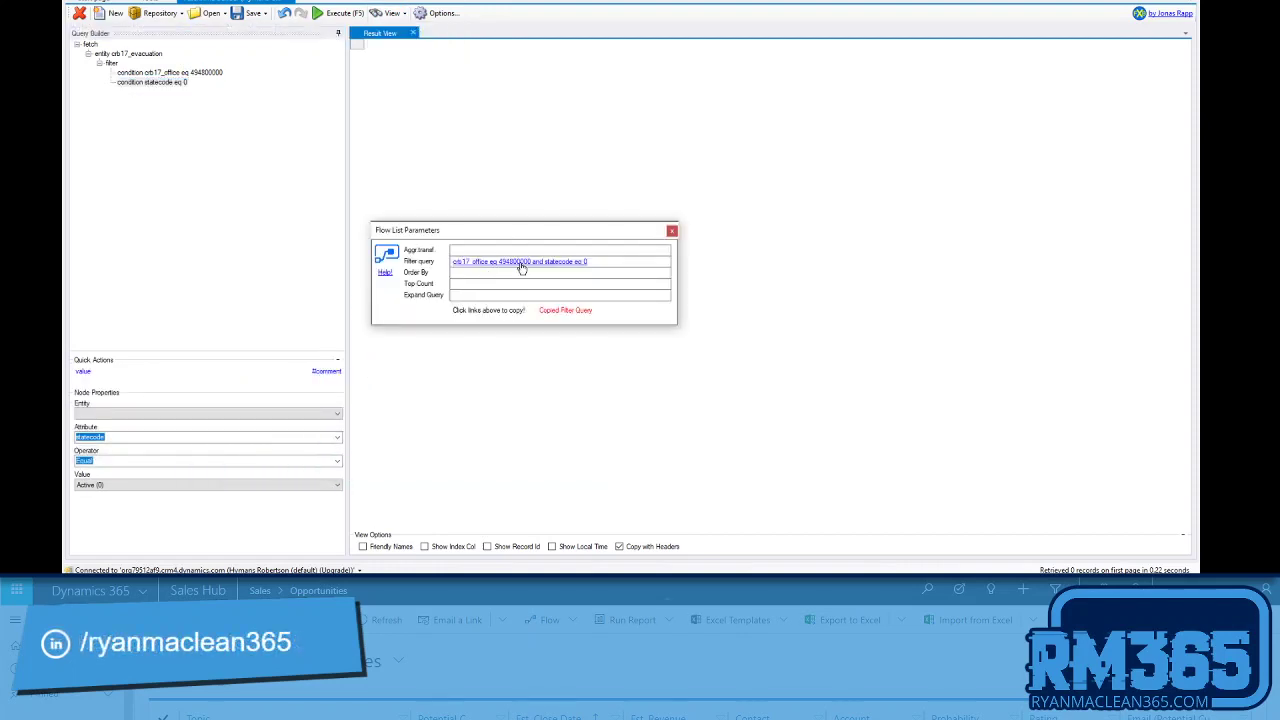
left_click(672, 232)
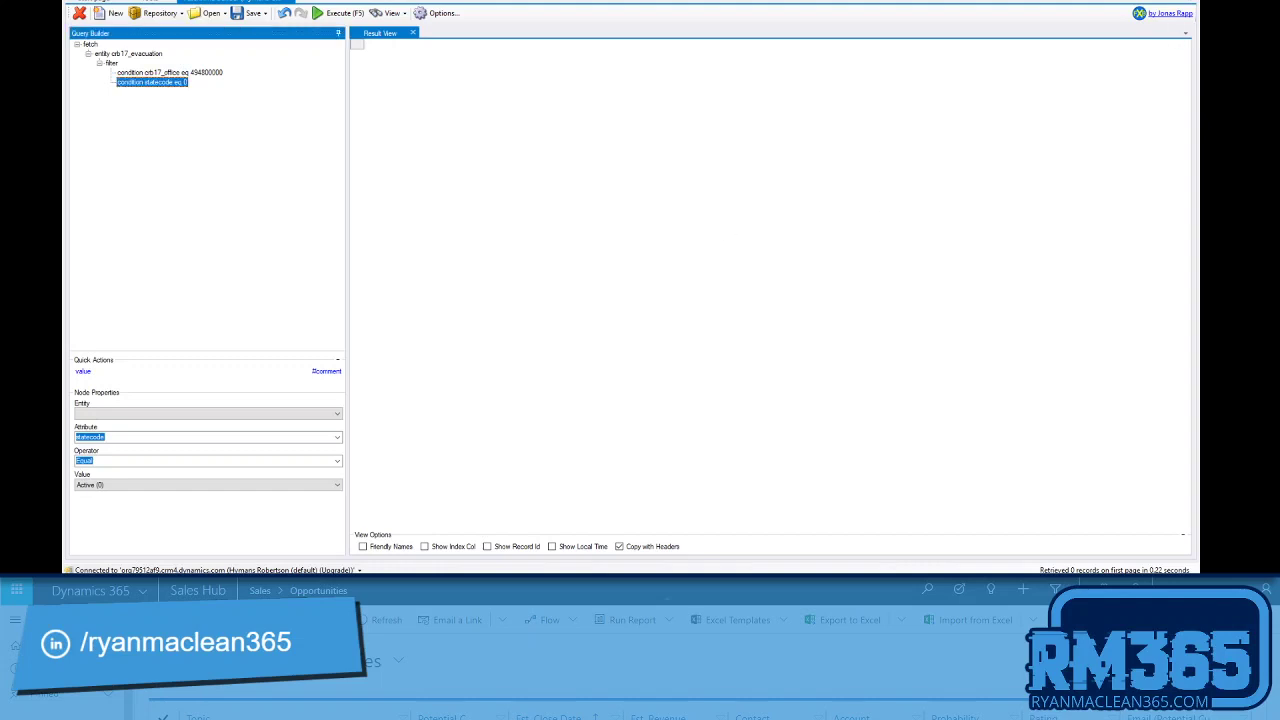
Switch back to Power Automate and set the List records Filter Query to "crb17_office eq 494800000 and statecode eq 0".
key("alt+Tab")
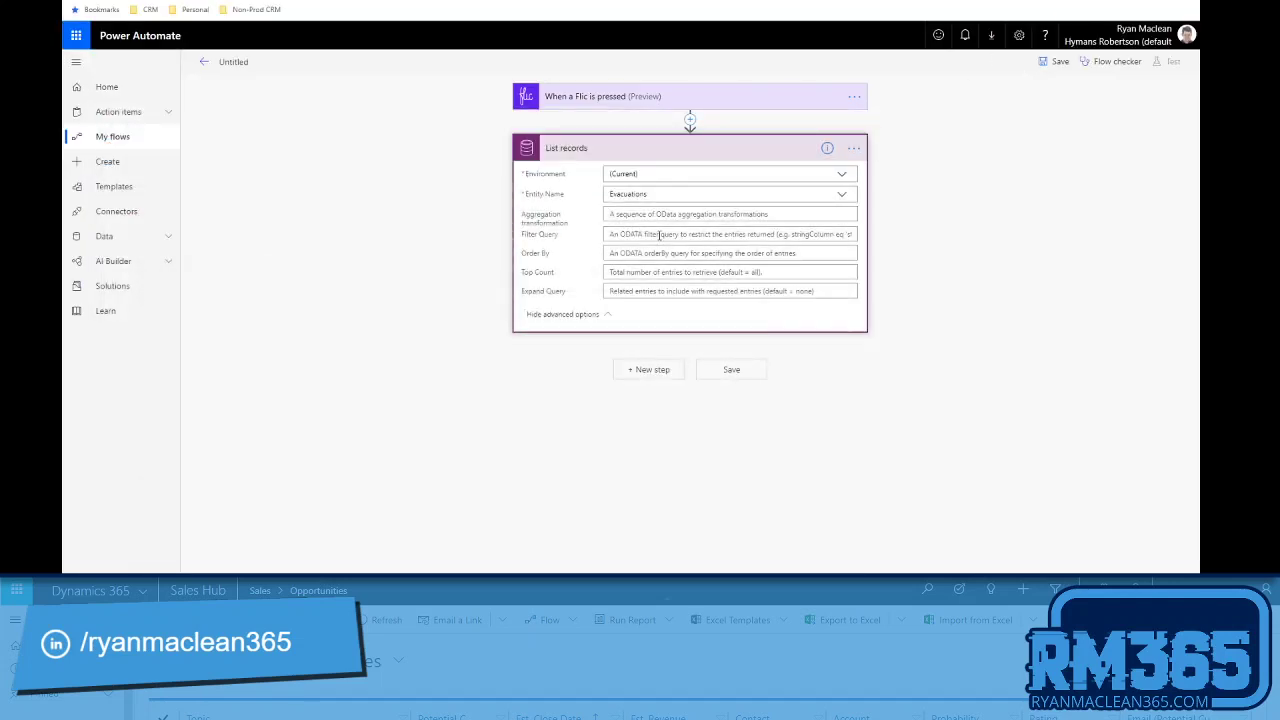
left_click(659, 235)
type("crb17_office eq 894800000 and statecode eq 0")
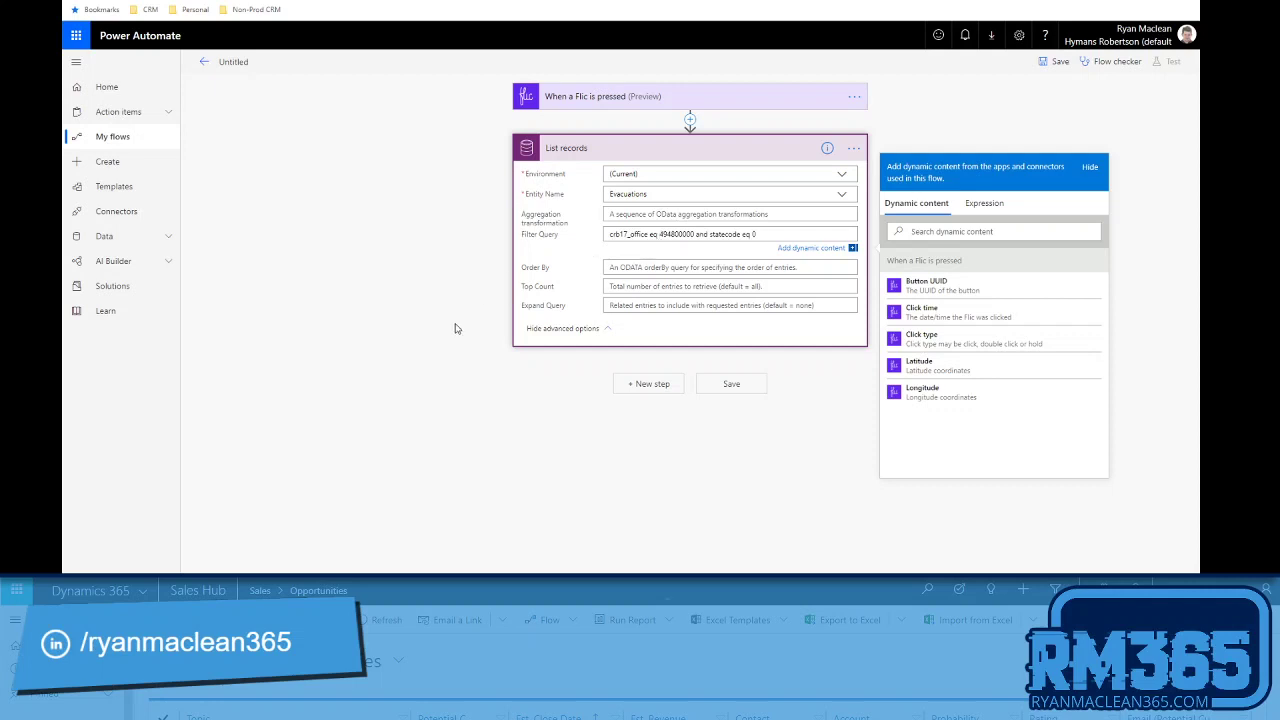
left_click(668, 424)
Add a Common Data Service "Update a record" action for the (Current) environment and the Evacuations entity.
left_click(650, 383)
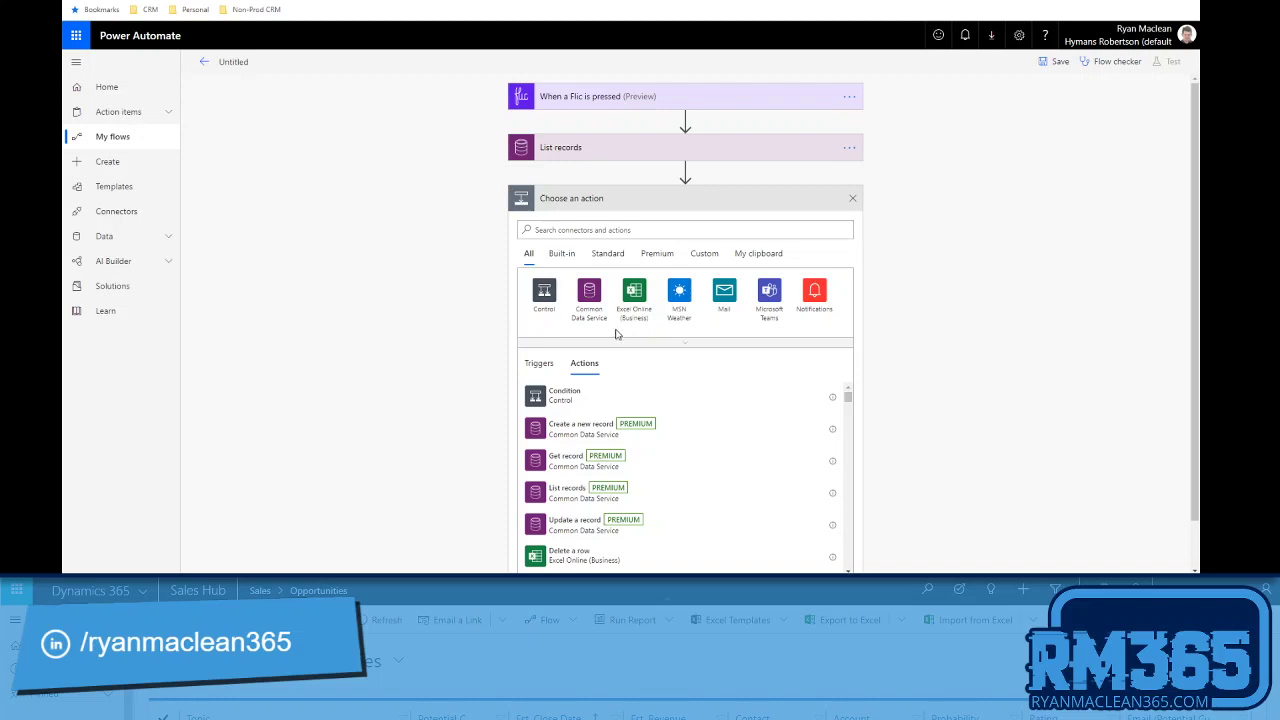
left_click(576, 524)
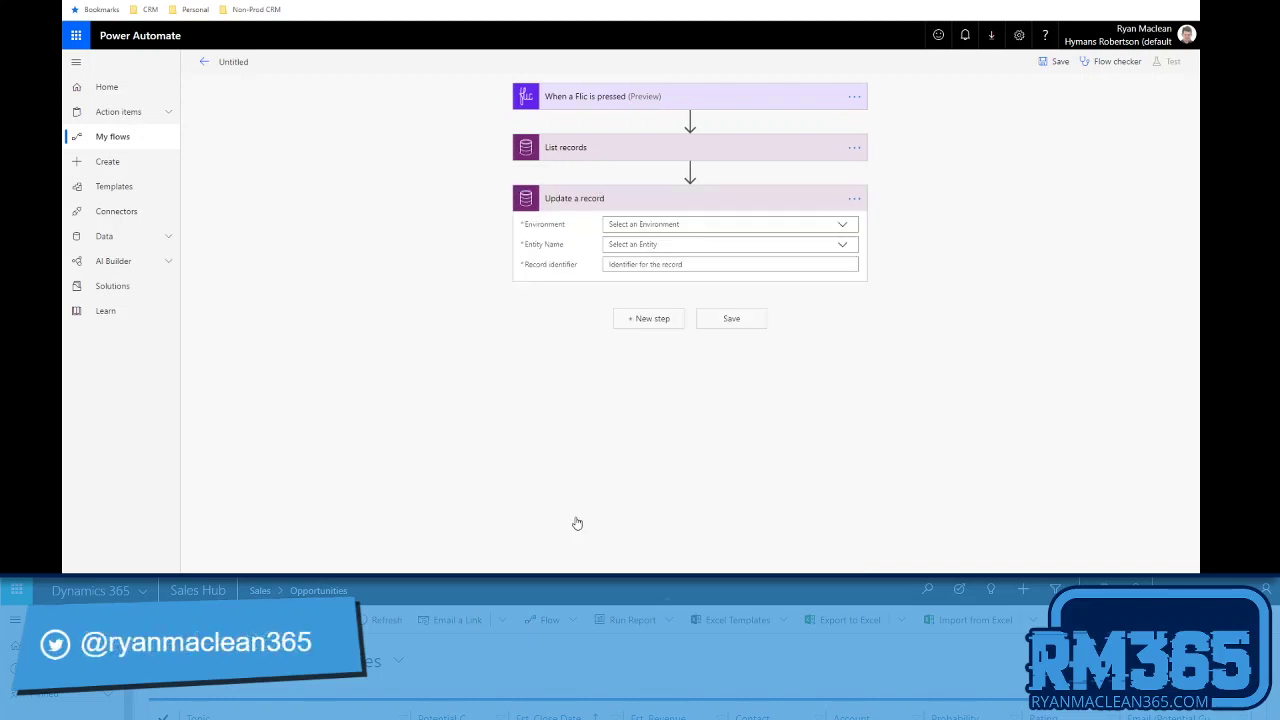
left_click(843, 229)
left_click(838, 243)
left_click(850, 249)
scroll(691, 366, "down", 10)
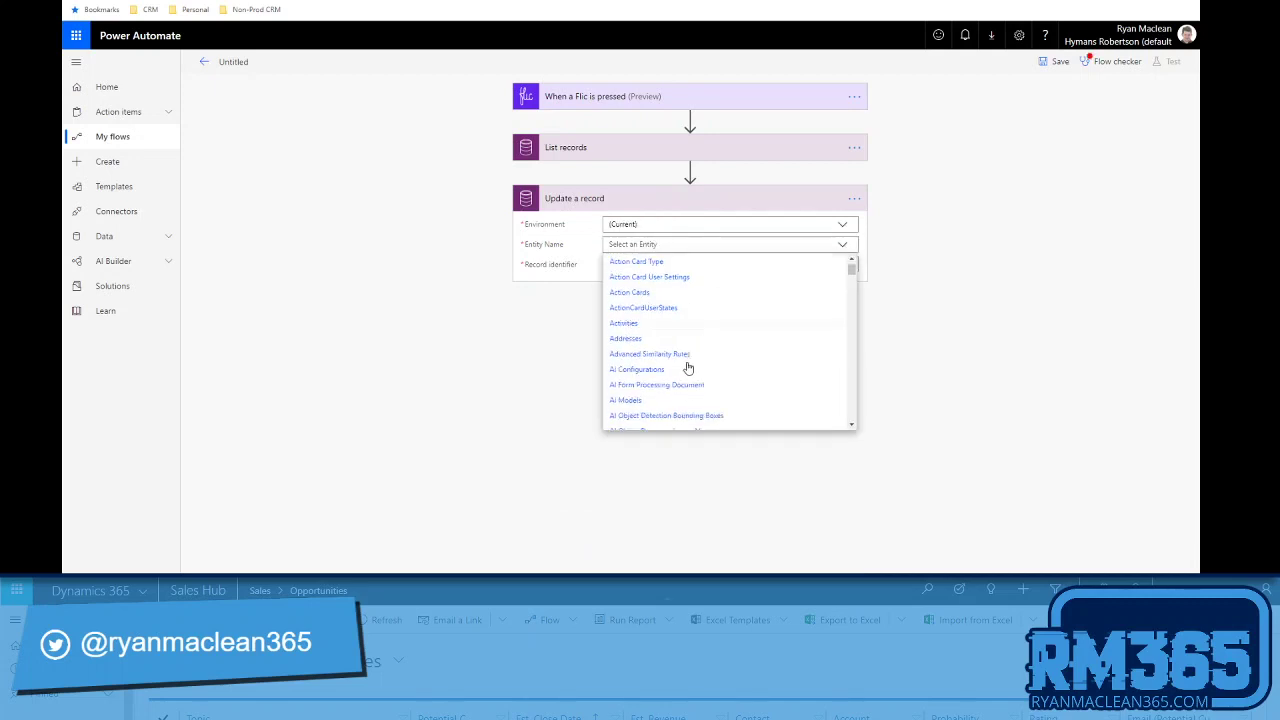
scroll(691, 366, "down", 10)
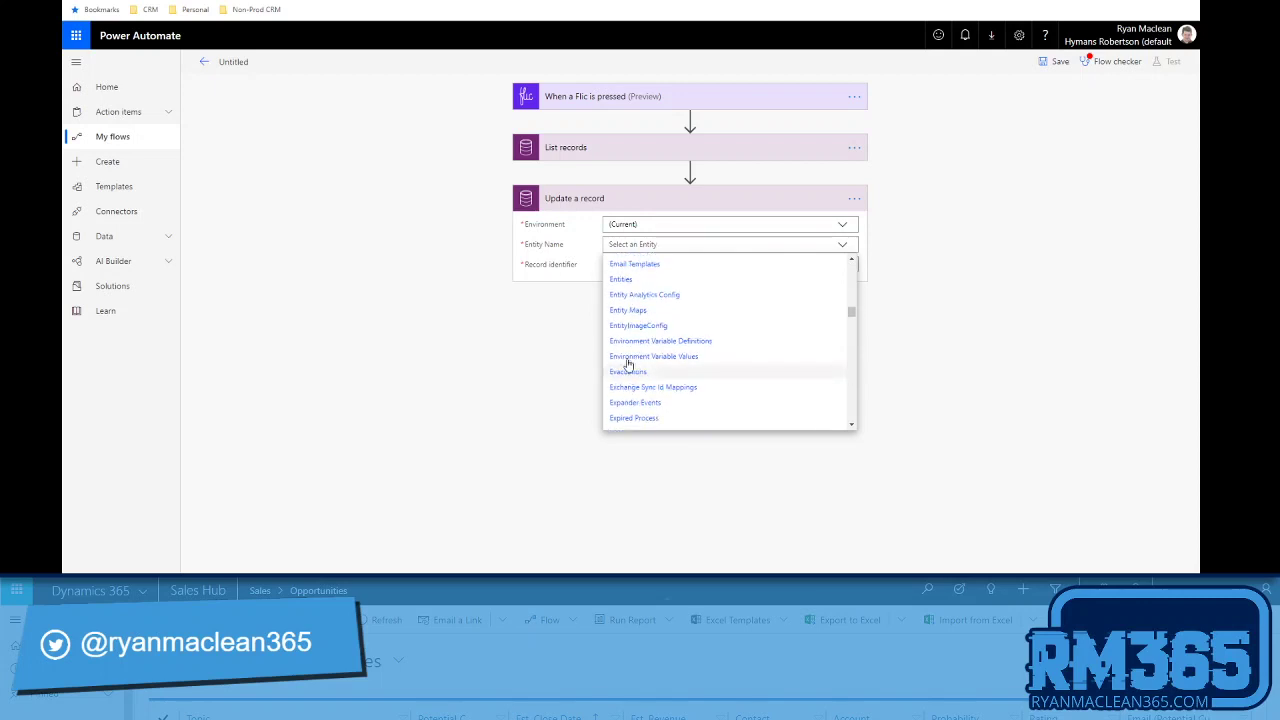
left_click(627, 370)
Insert the Evacuation unique identifier from List records as record identifier, so the update action is wrapped in an Apply to each loop.
left_click(625, 264)
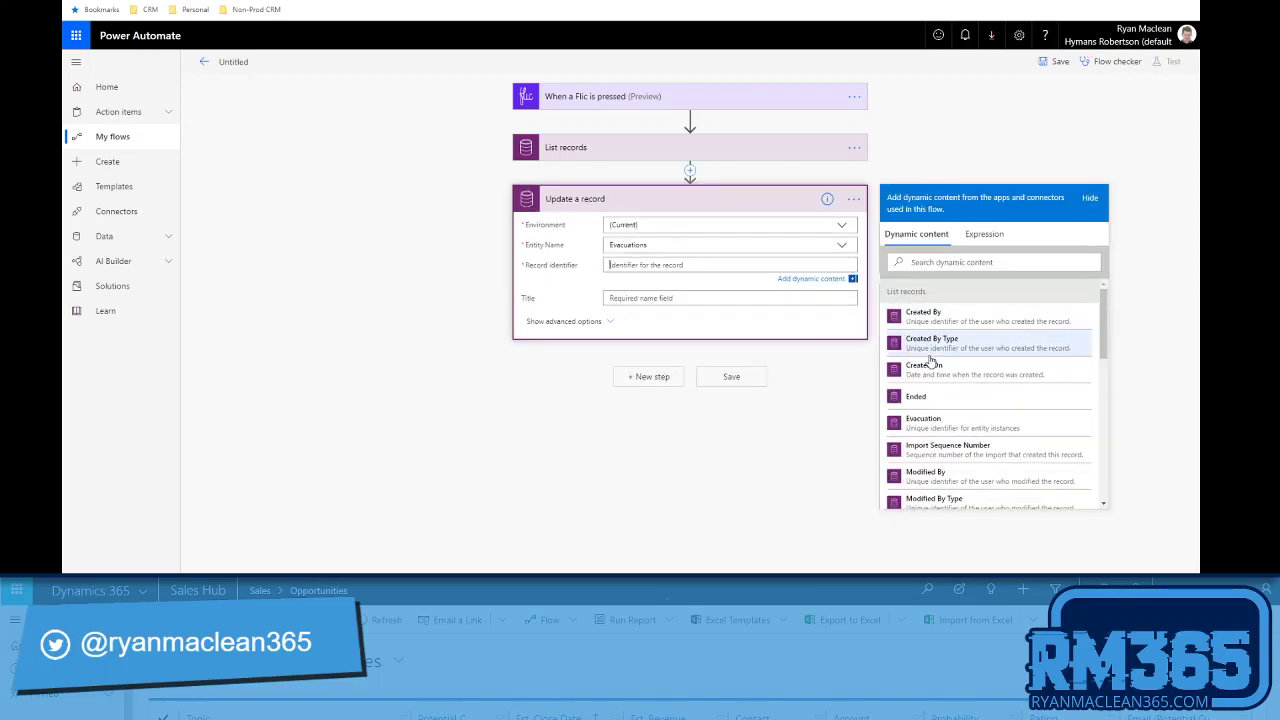
scroll(972, 372, "down", 7)
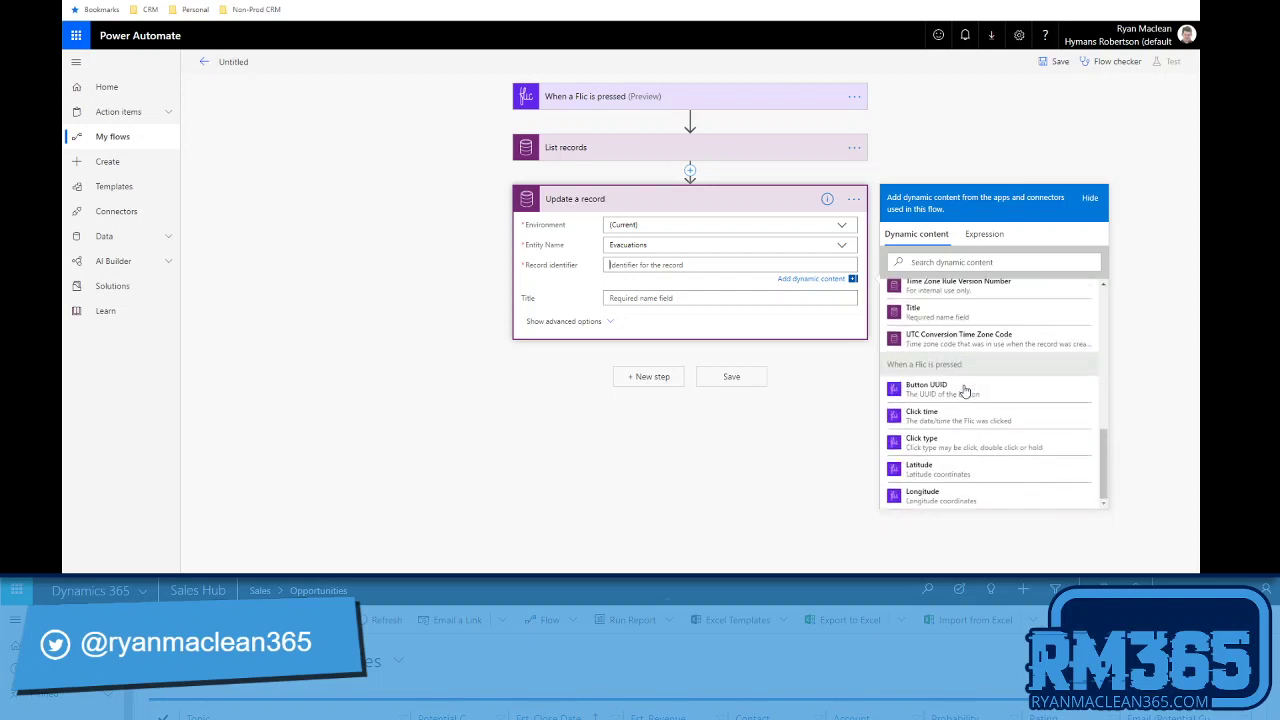
scroll(950, 382, "up", 2)
scroll(943, 385, "up", 2)
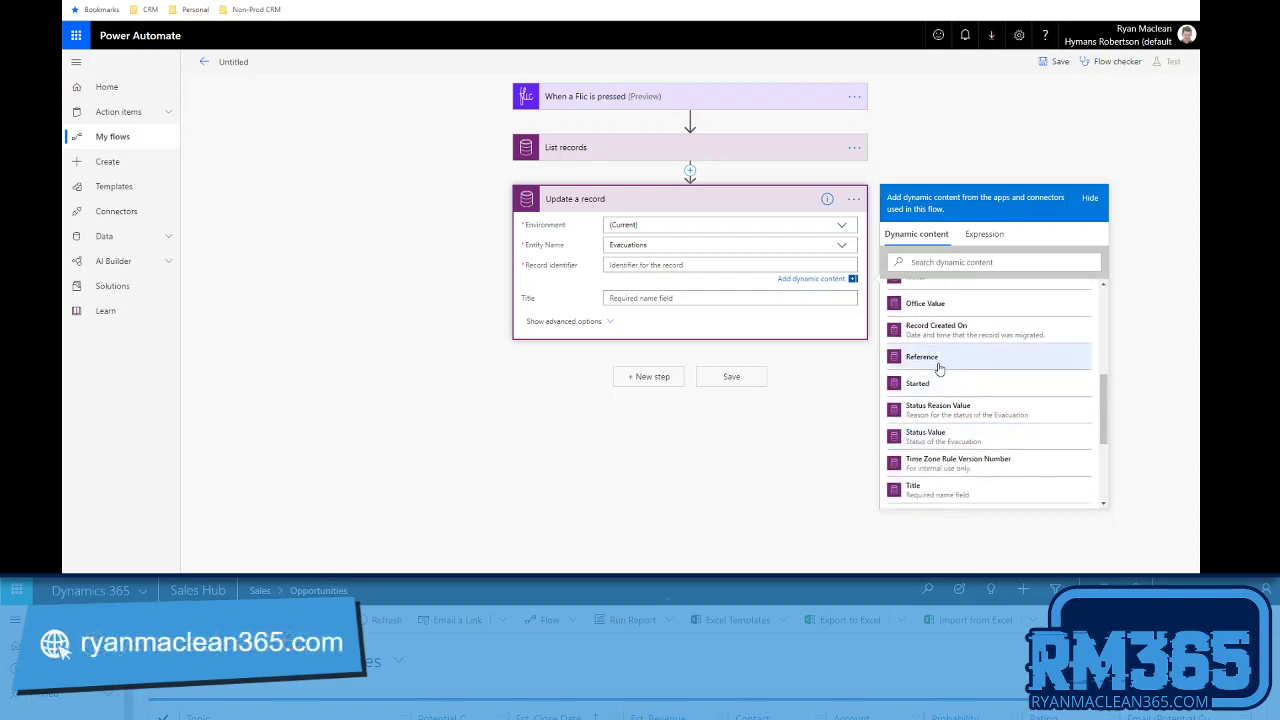
scroll(937, 400, "down", 2)
scroll(932, 428, "up", 3)
scroll(932, 427, "up", 5)
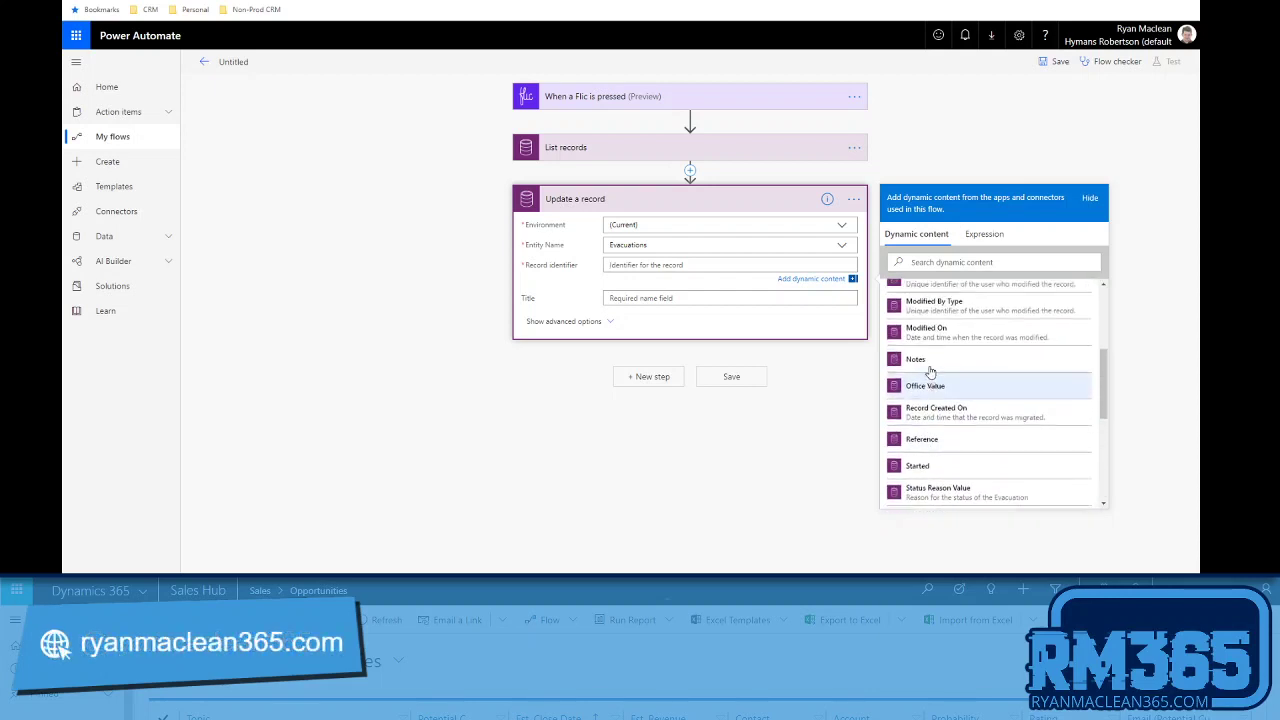
left_click(934, 422)
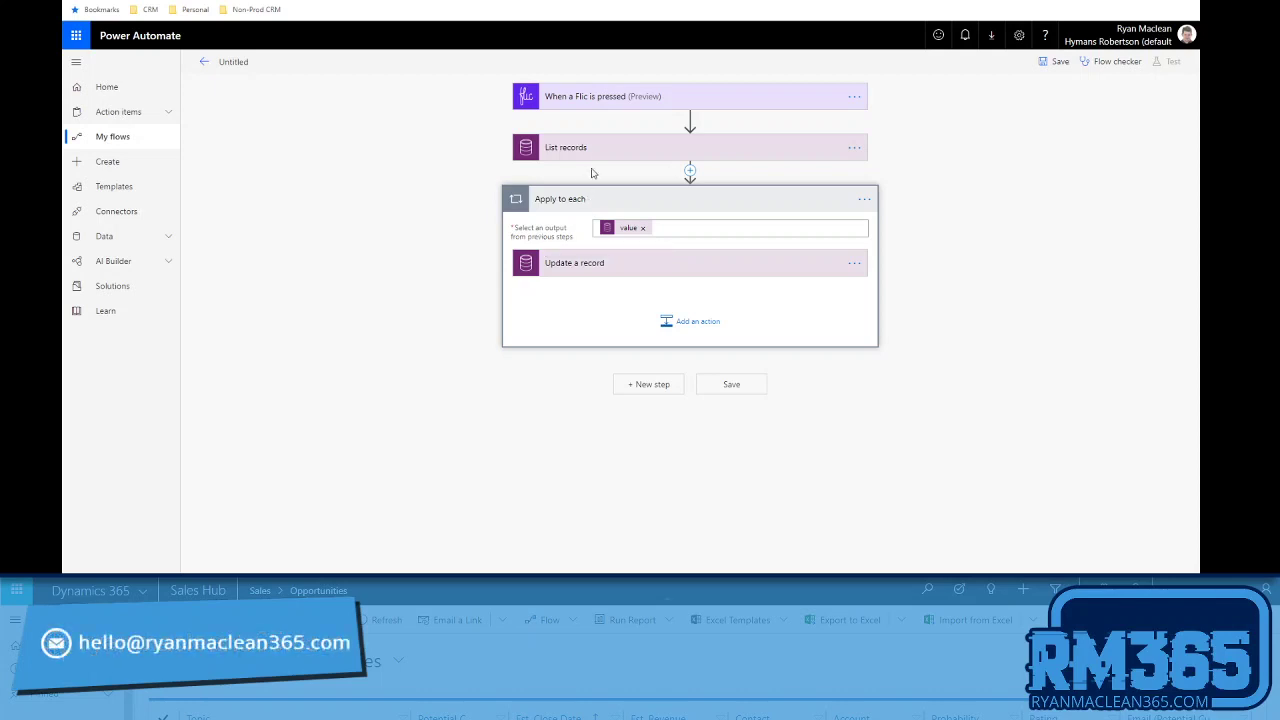
Expand the Update a record action inside the Apply to each loop and set its record identifier to Evacuation from List records.
left_click(586, 262)
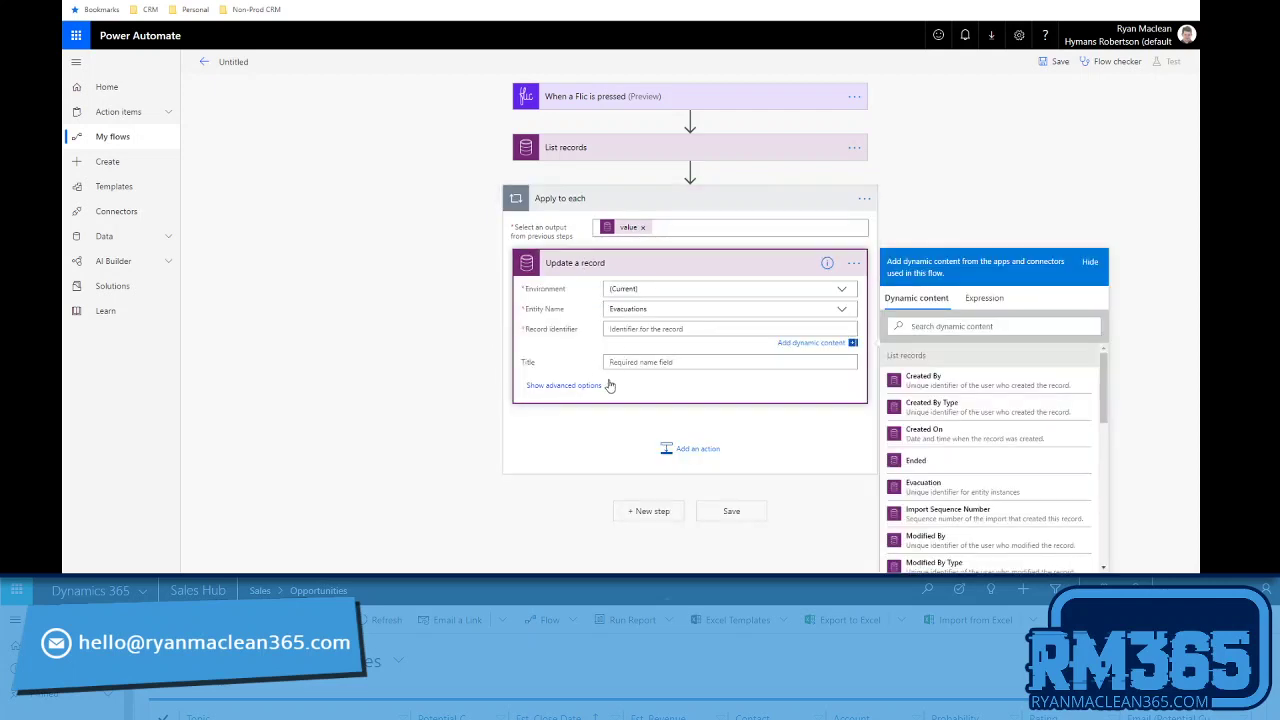
left_click(630, 329)
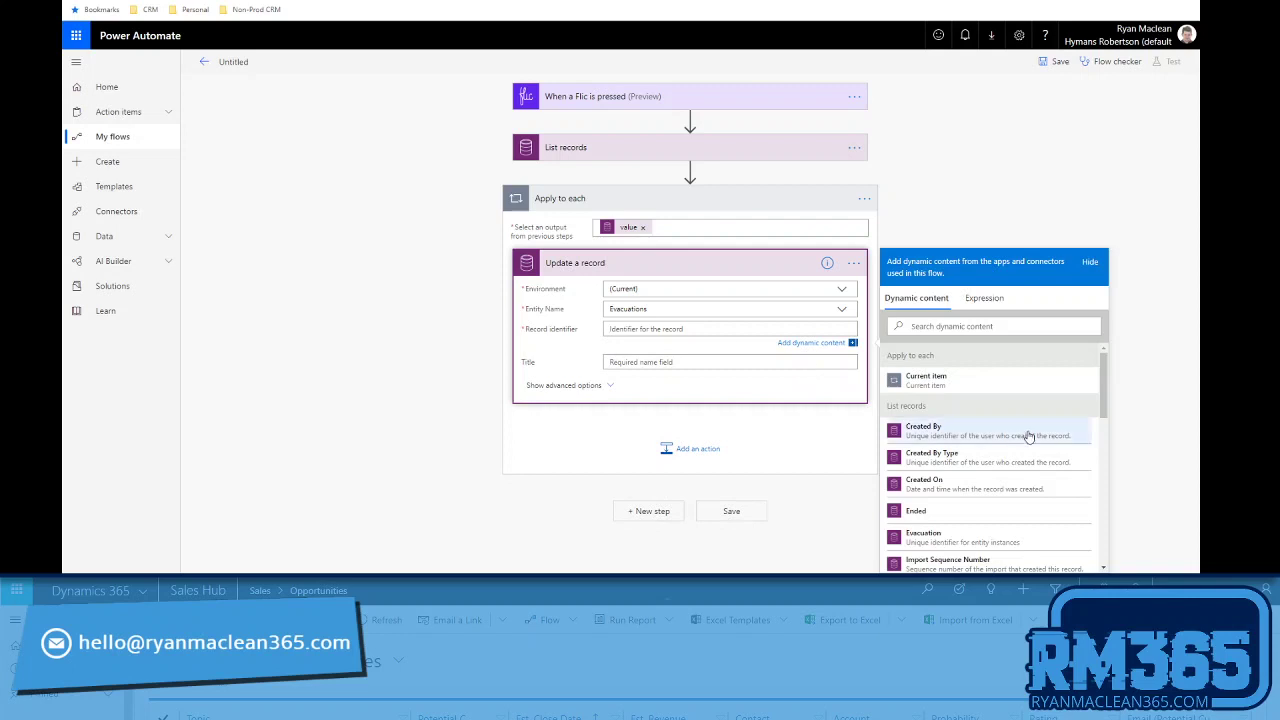
scroll(951, 420, "down", 1)
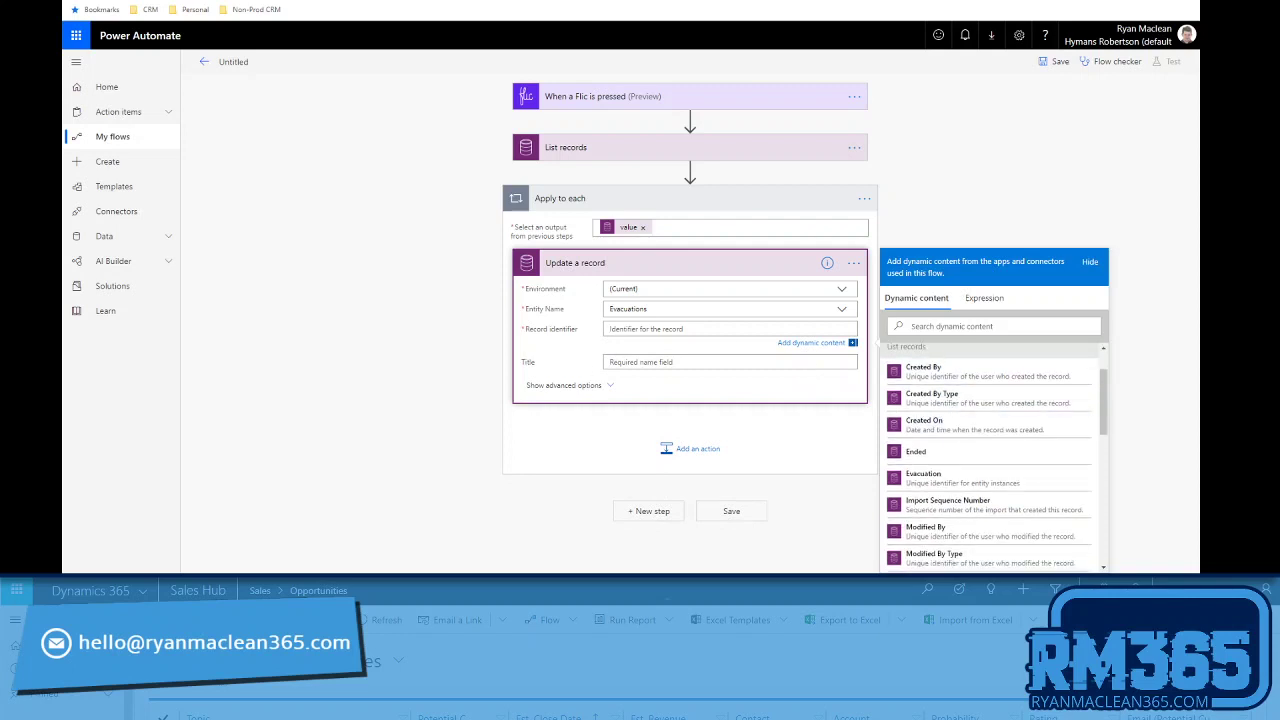
scroll(971, 497, "down", 3)
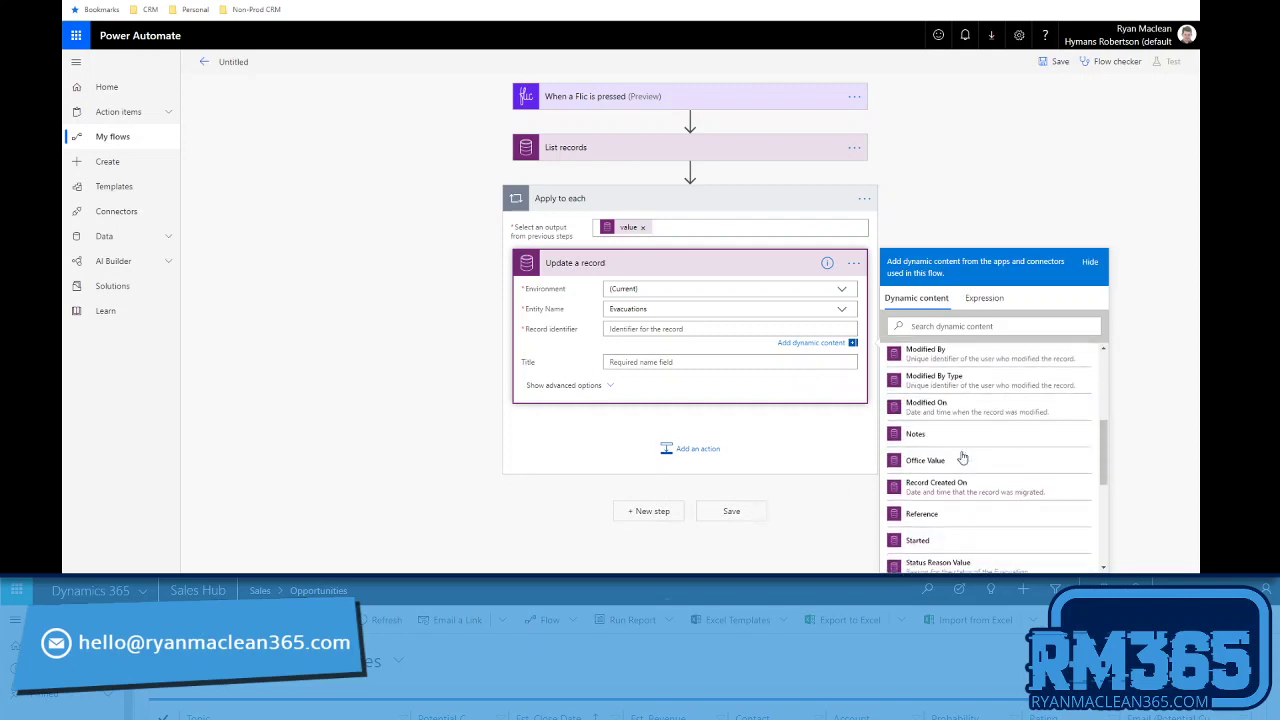
scroll(962, 456, "up", 1)
scroll(962, 456, "up", 1)
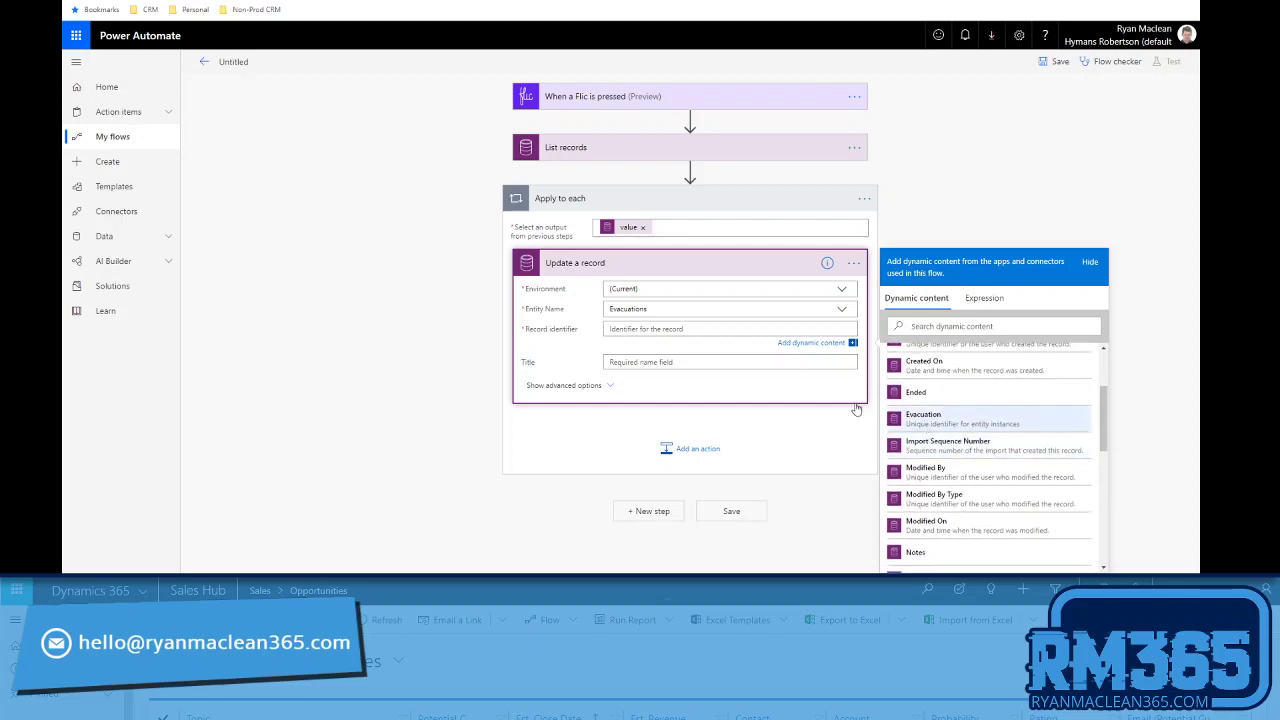
left_click(925, 421)
Show the update action's advanced options and set Ended to the Flic trigger's Click time.
left_click(563, 388)
scroll(600, 385, "down", 1)
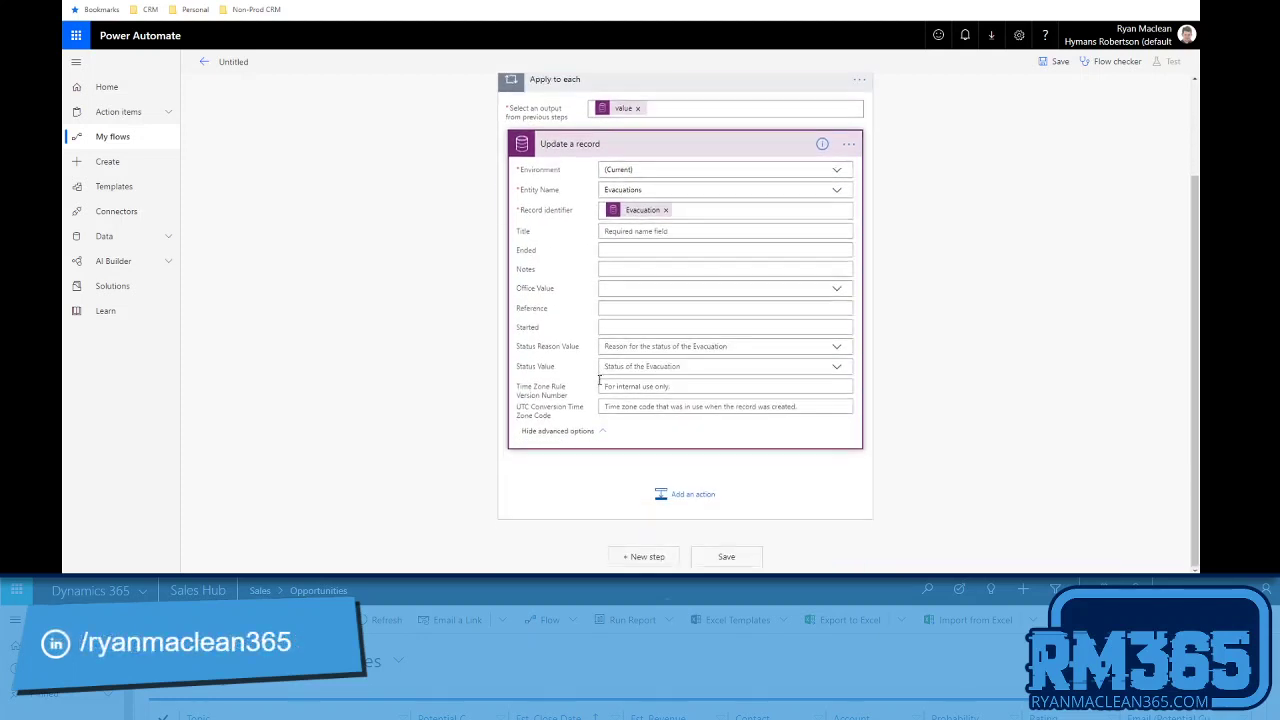
left_click(605, 253)
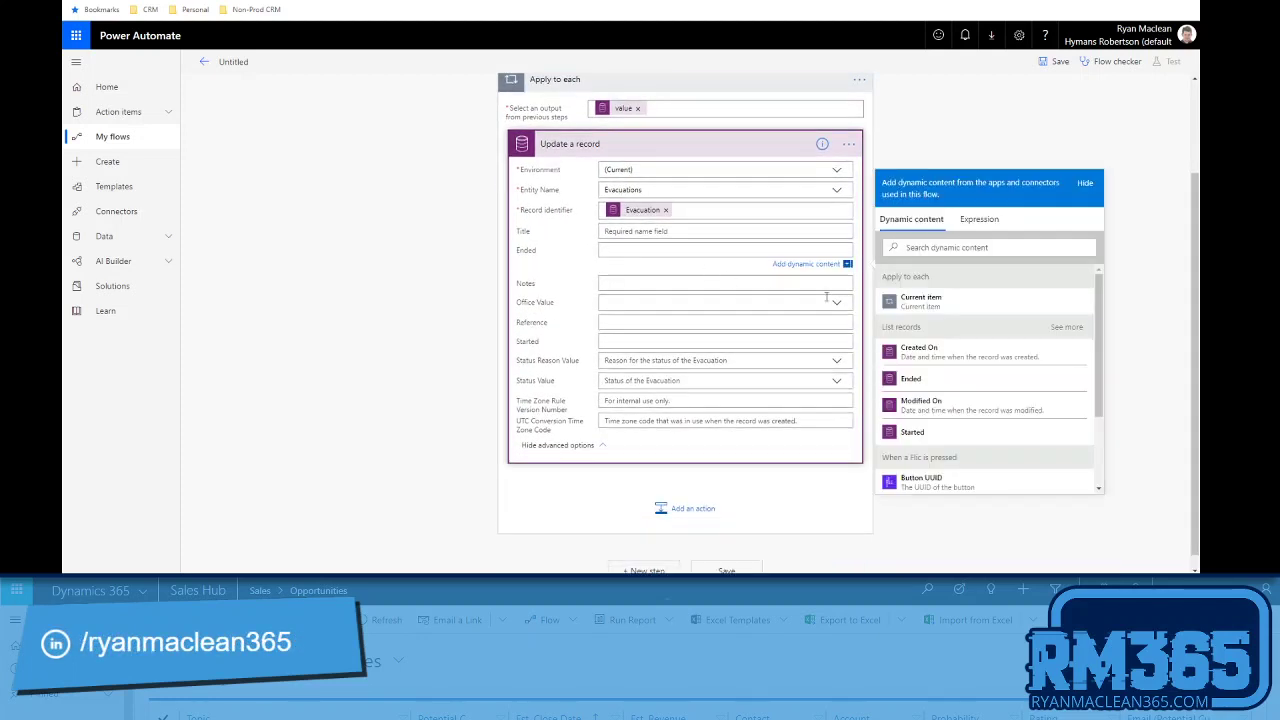
scroll(940, 425, "down", 1)
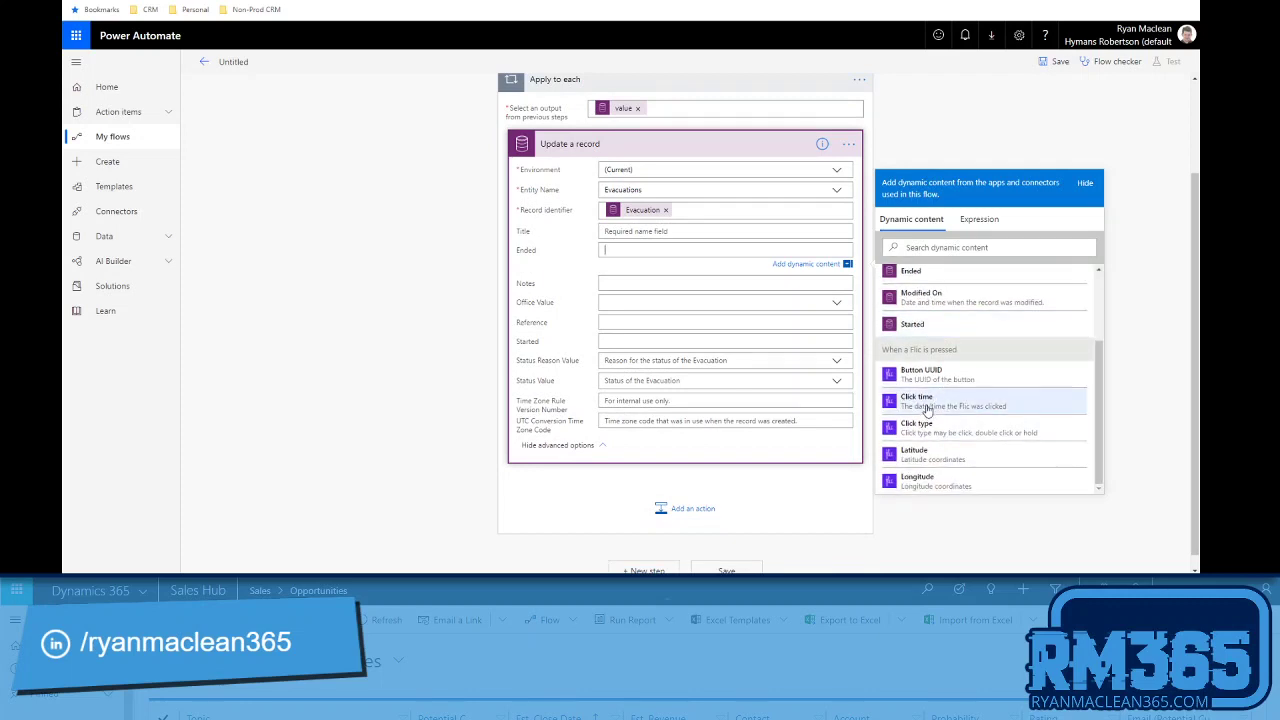
left_click(923, 405)
Set both the Status Reason Value and the Status Value of the updated evacuation to Inactive.
left_click(833, 371)
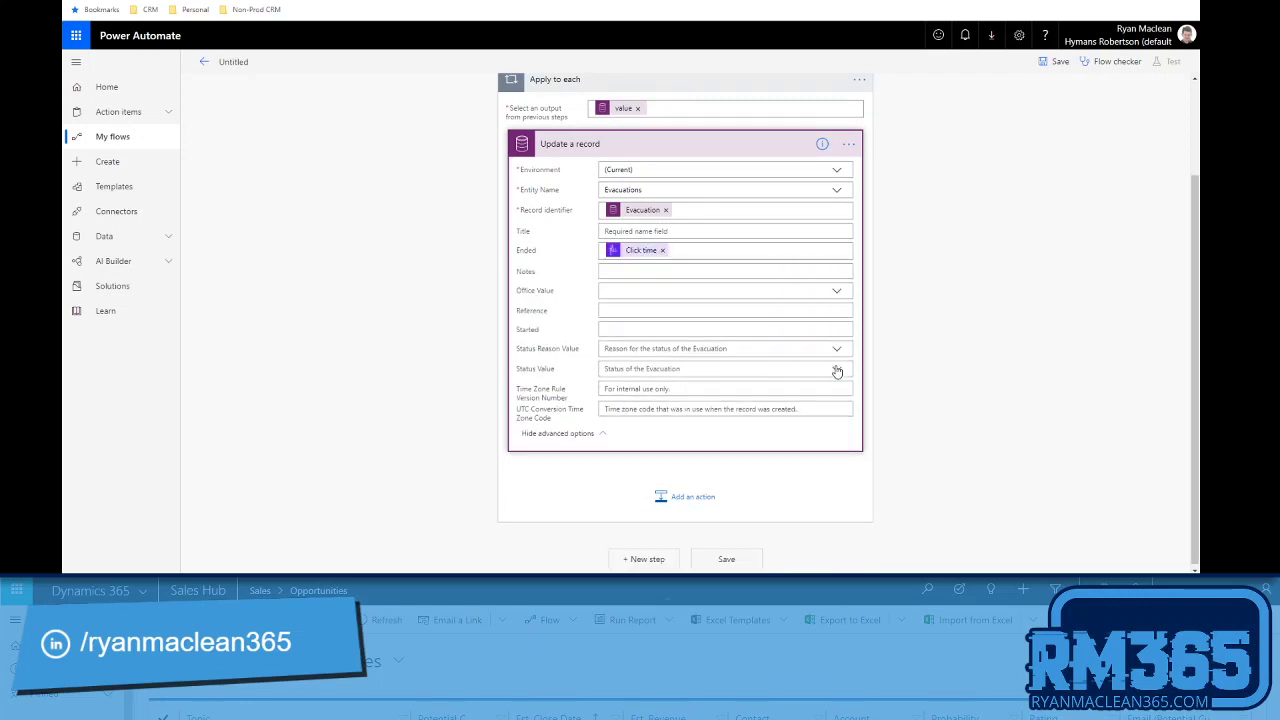
left_click(614, 383)
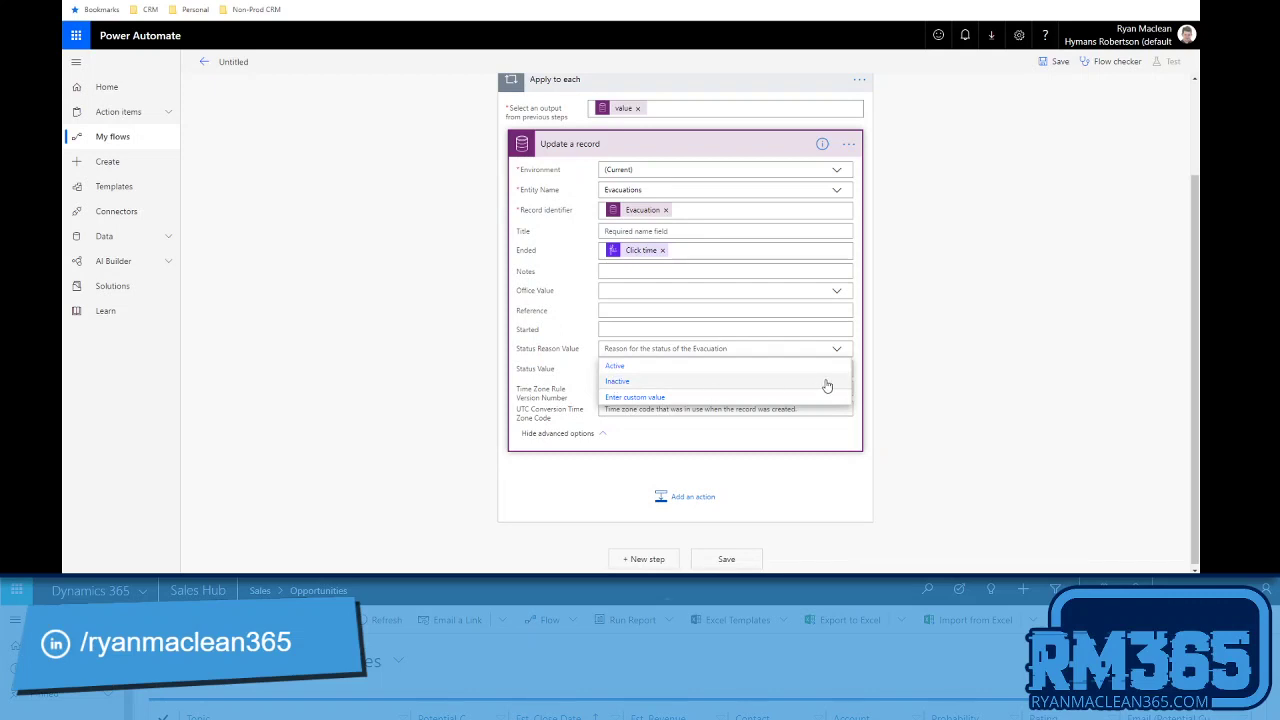
left_click(835, 372)
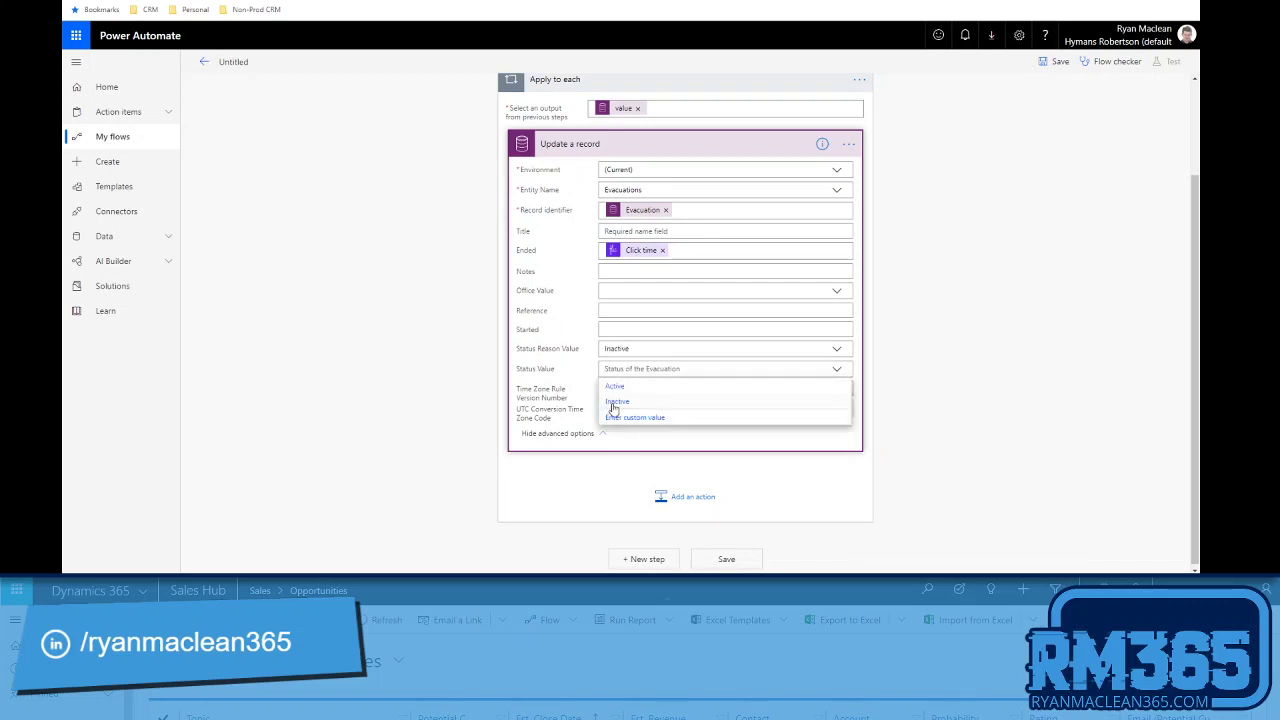
left_click(614, 405)
left_click(799, 508)
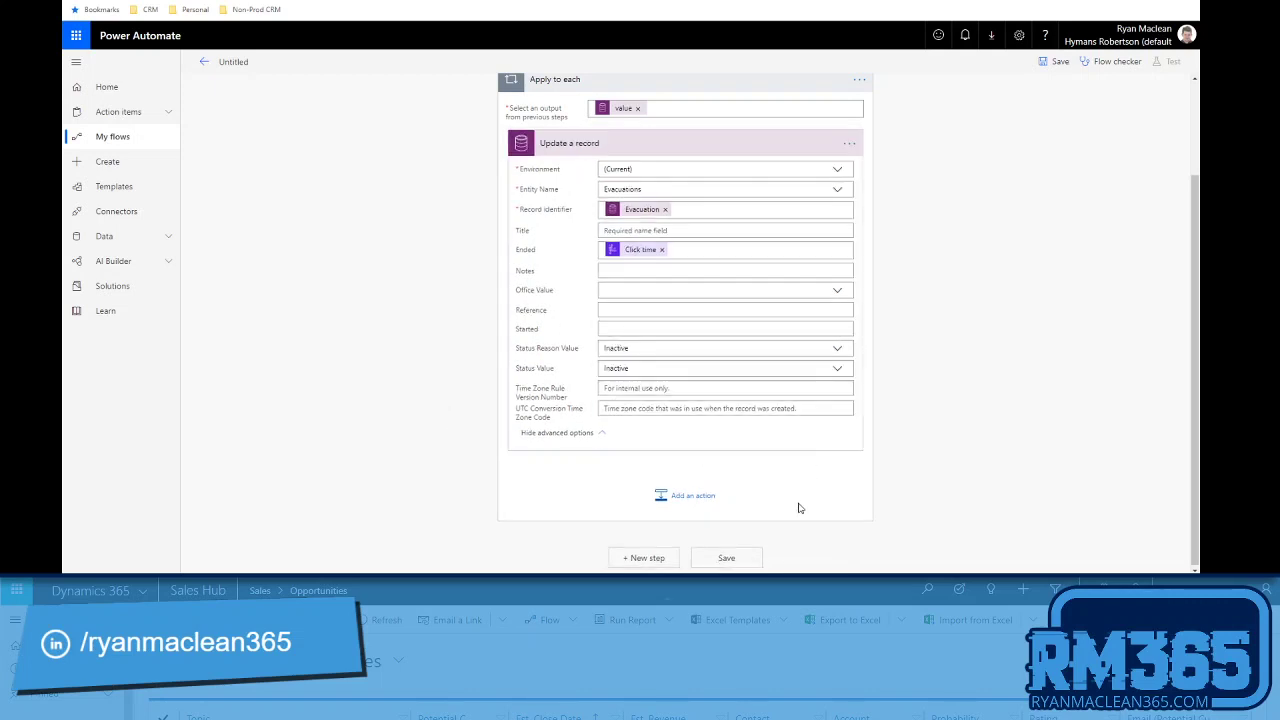
Save the flow and leave the editor for its details page, accepting the prompt to leave.
left_click(751, 558)
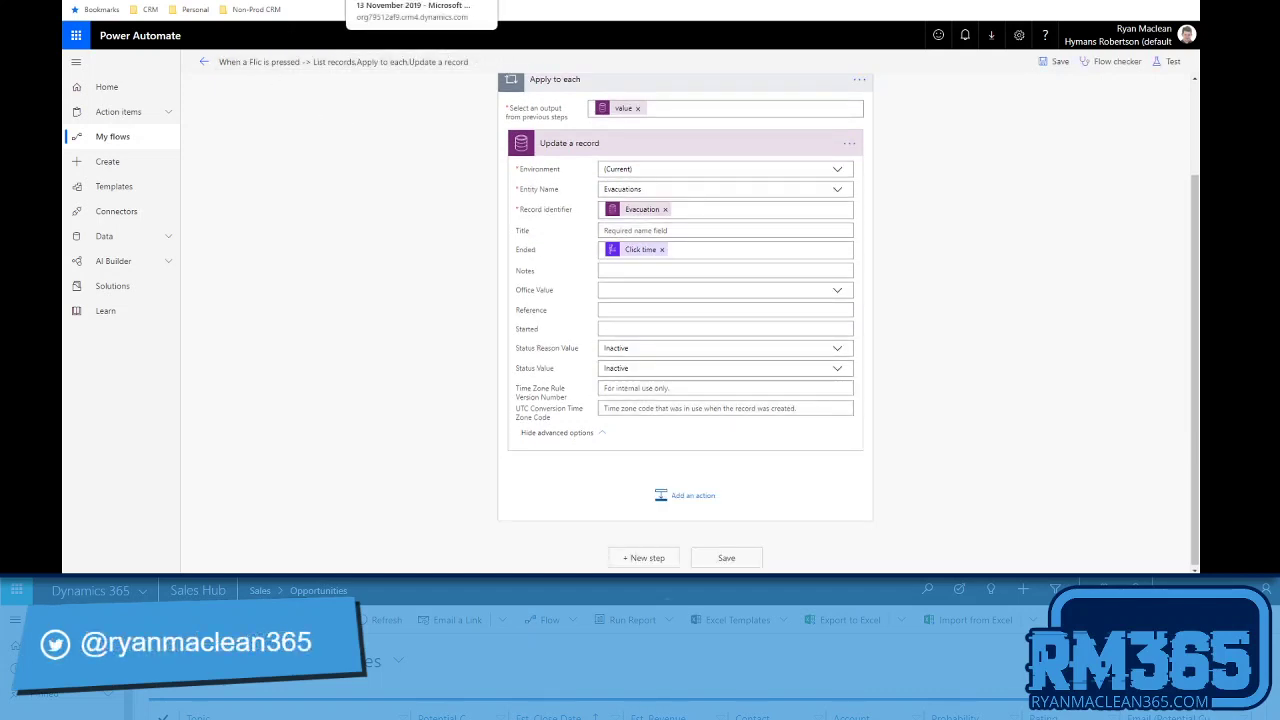
left_click(204, 62)
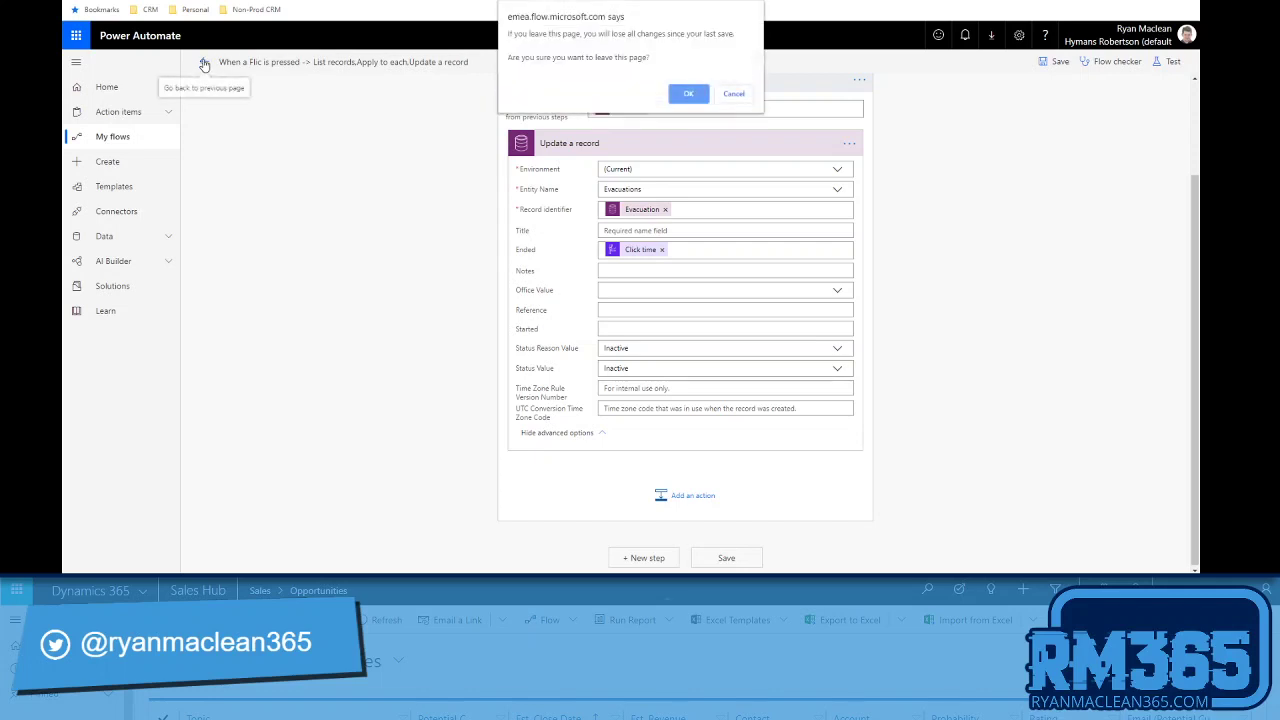
left_click(688, 93)
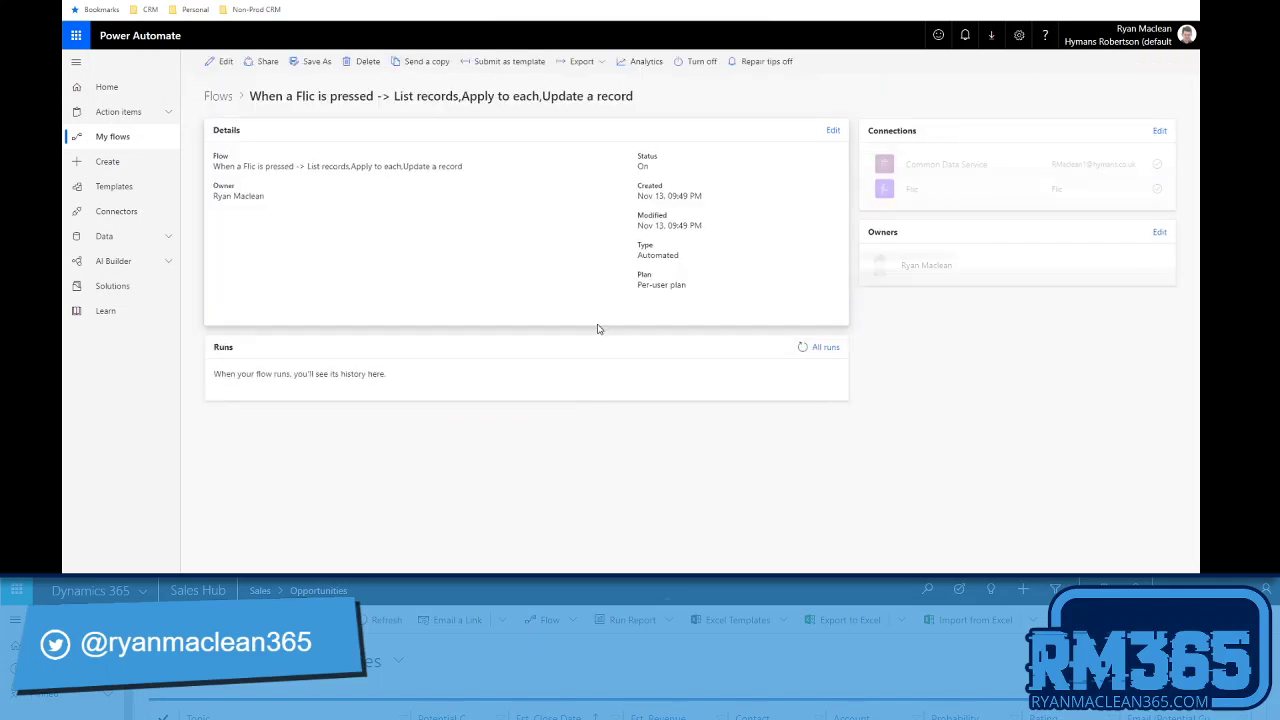
Refresh the flow's run history, then switch to the "Glasgow - 13 November 2019" evacuation record and reload it.
left_click(804, 349)
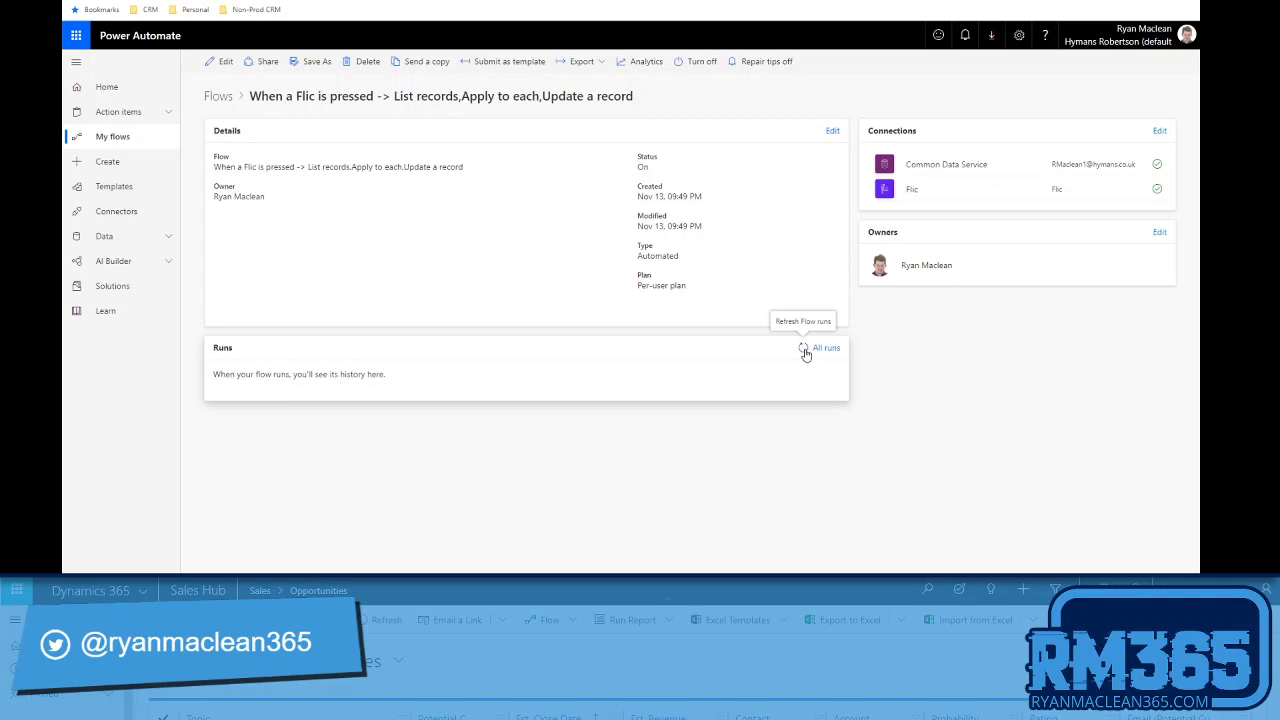
left_click(804, 349)
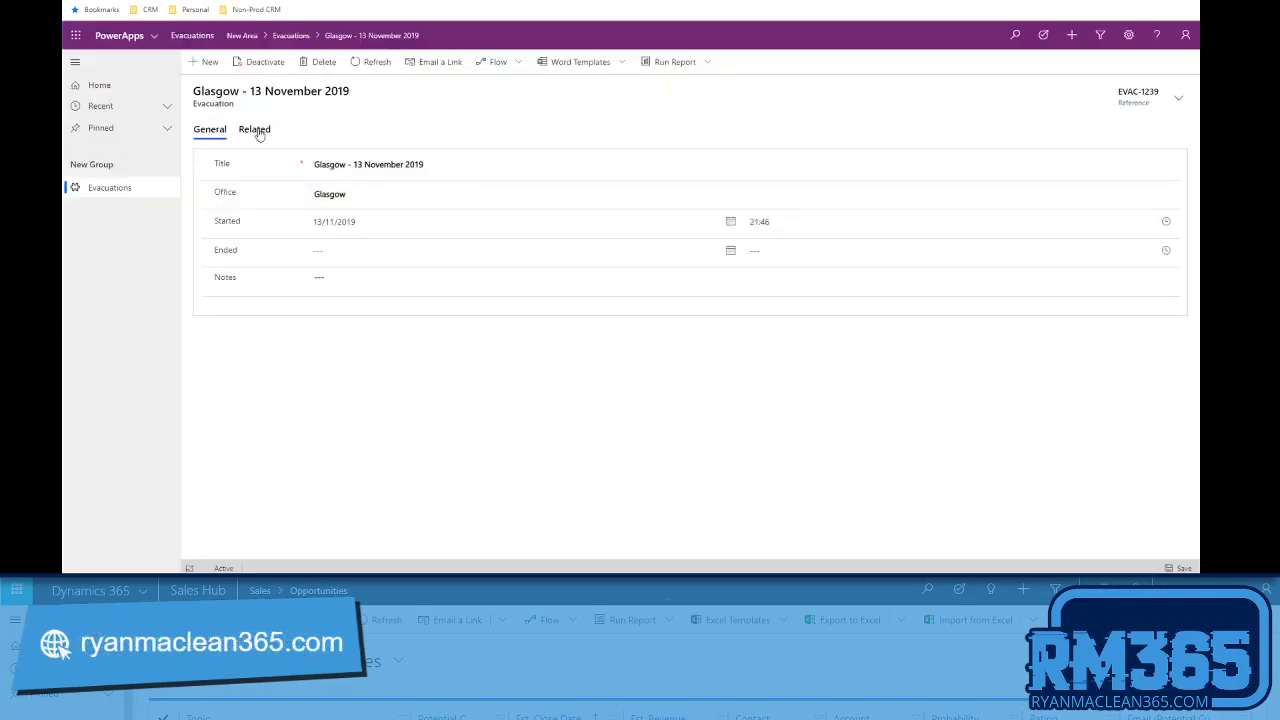
key("F5")
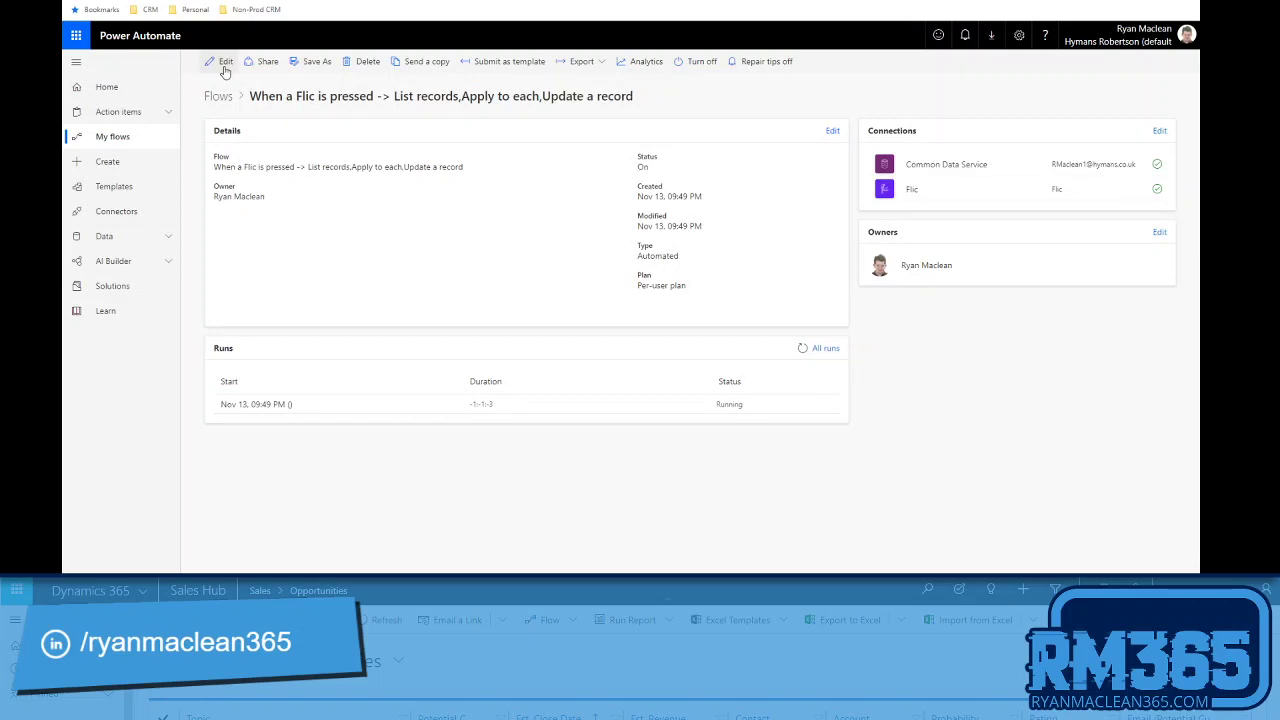
Open the "When a Flic is pressed -> List records,Apply to each,Update a record" flow for editing.
left_click(224, 63)
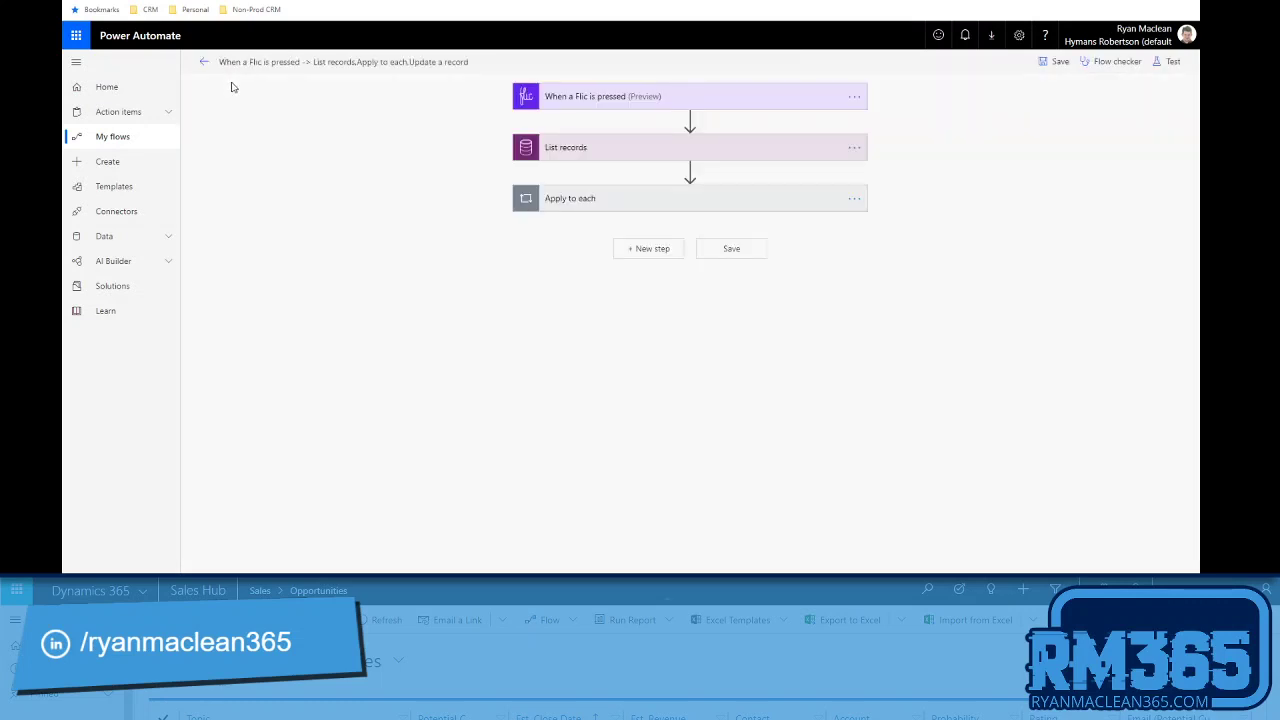